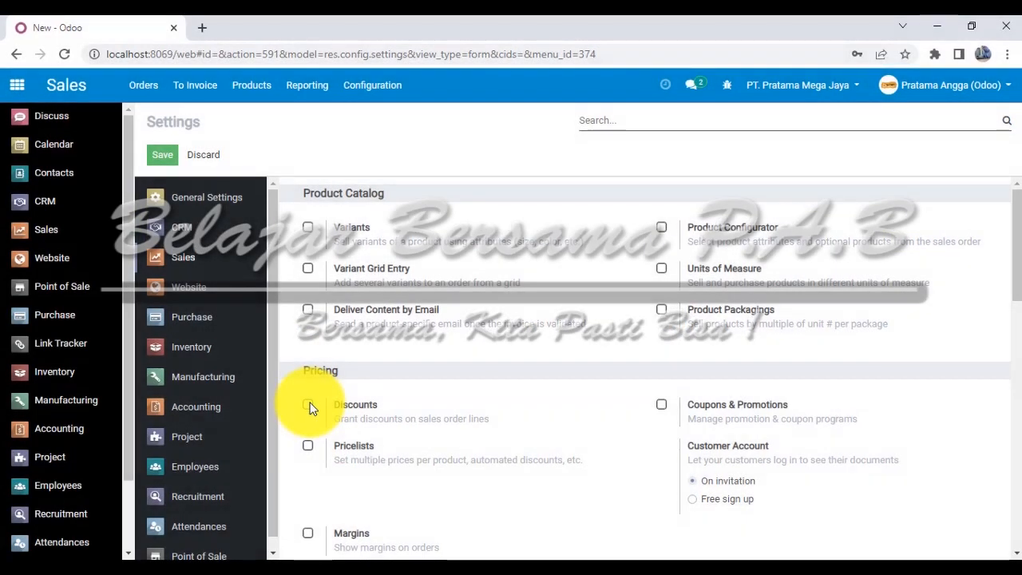
left_click(308, 405)
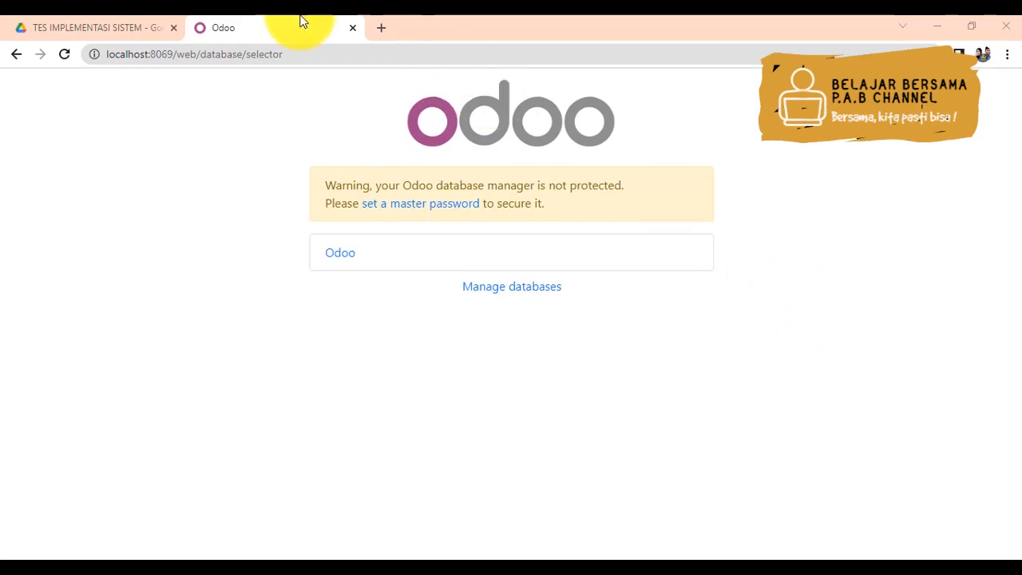
- Open the Odoo database and try to log in with the account's email and password
left_click(302, 50)
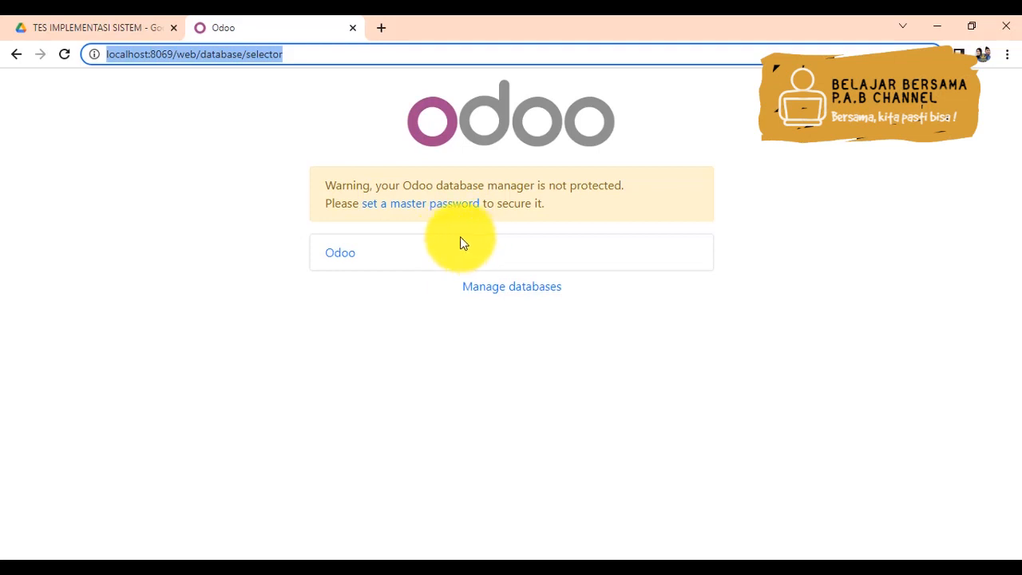
left_click(345, 257)
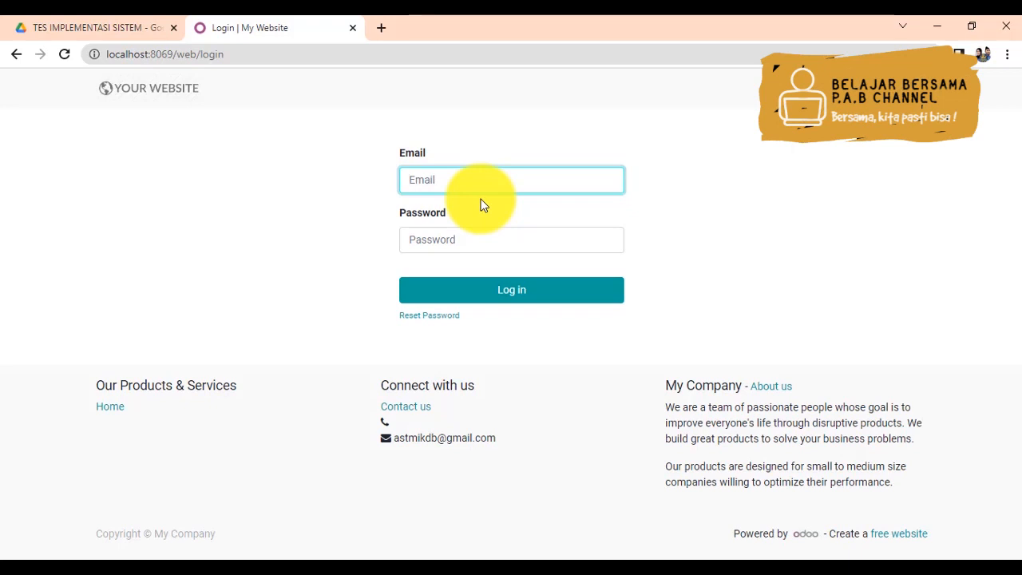
key("Tab")
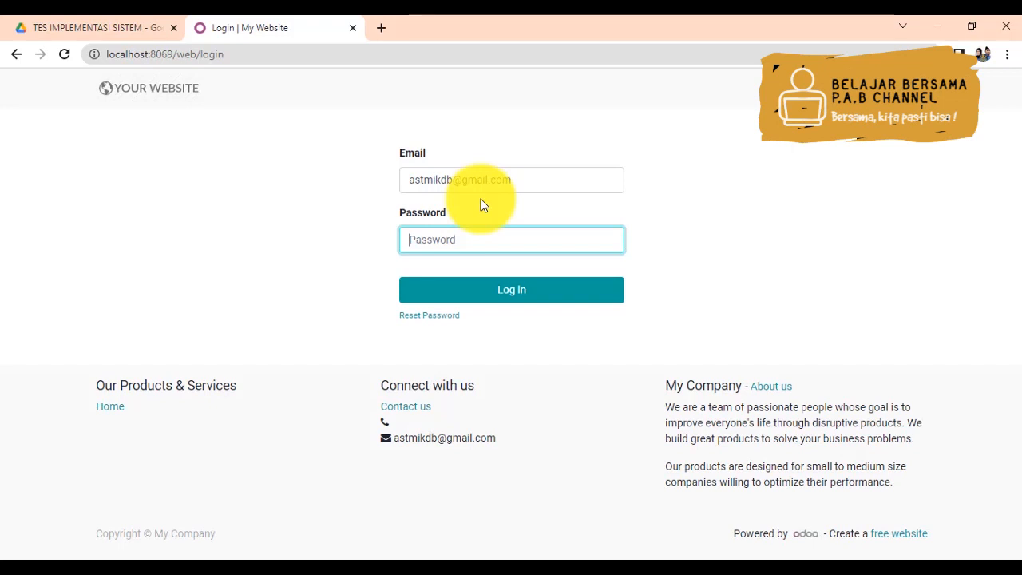
type("admin12345")
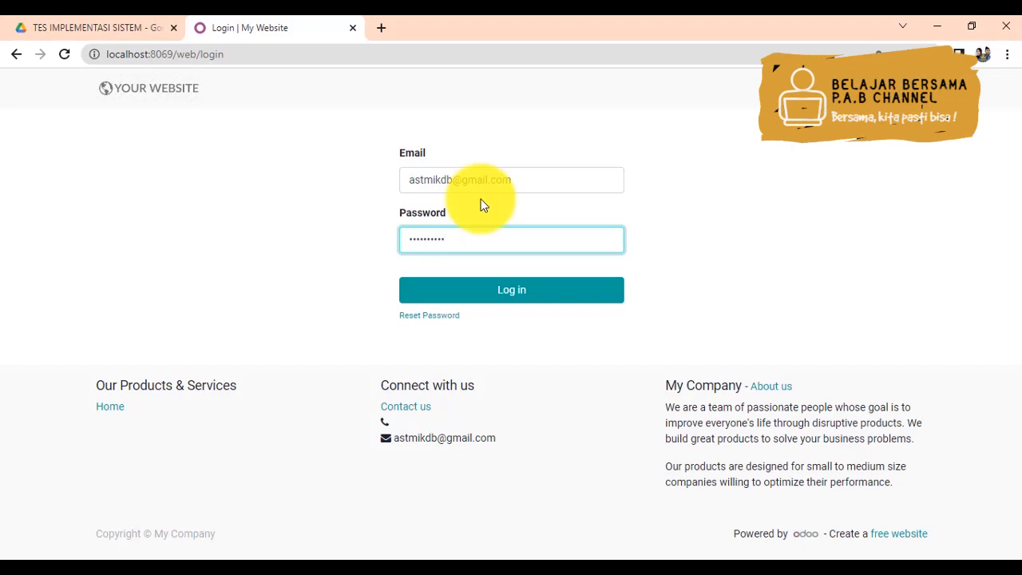
key("Return")
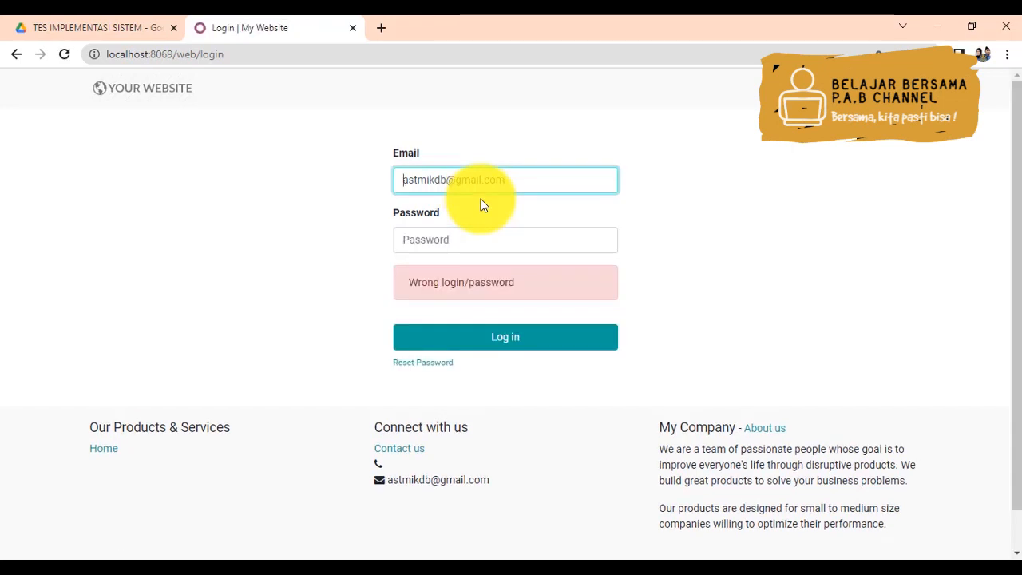
left_click(459, 238)
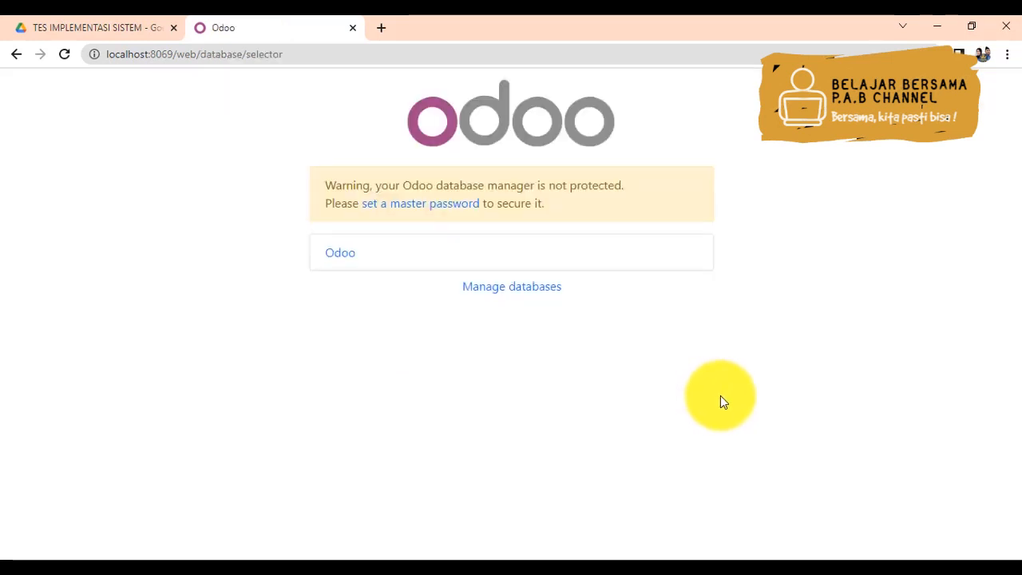
- Switch to the second of the other browser profiles, load localhost:8069/web/database/selector and open the Odoo database
left_click(983, 54)
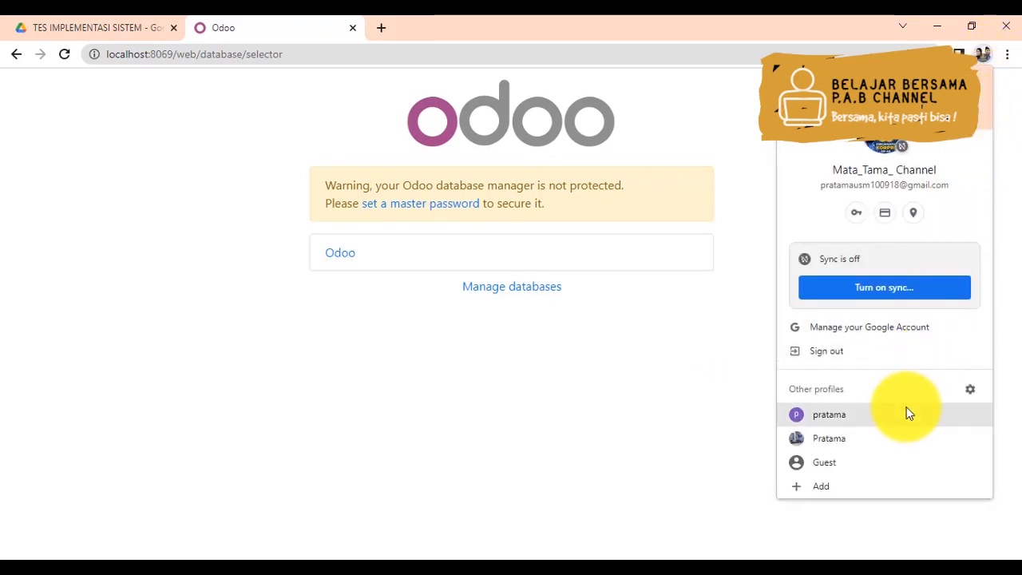
left_click(869, 447)
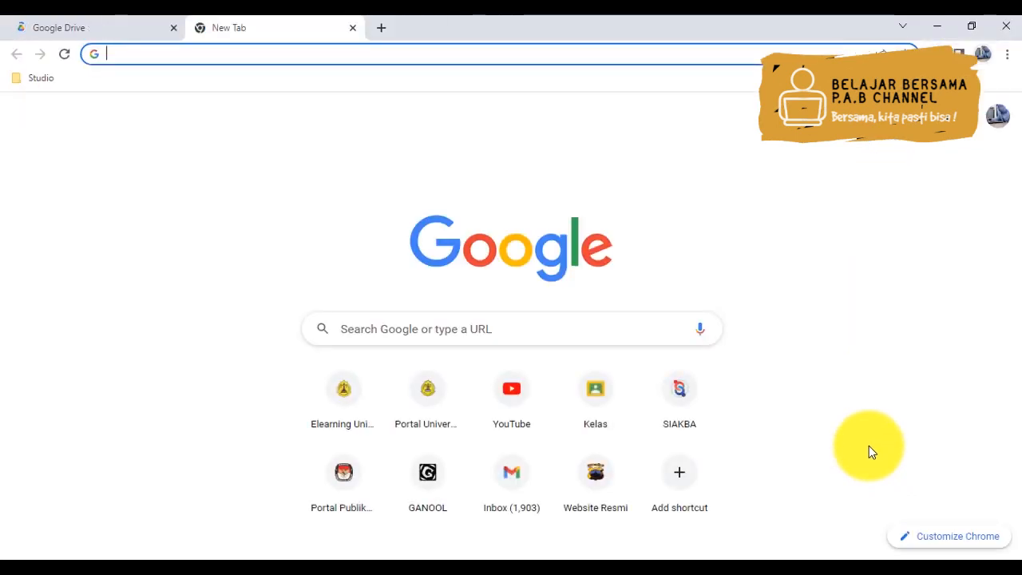
type("localhost:8069/web/database/selector")
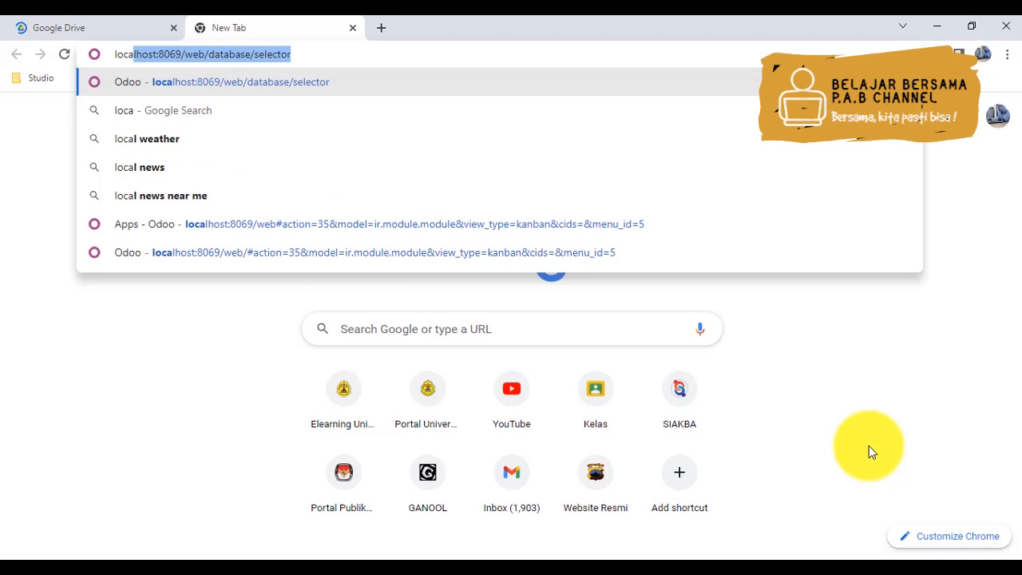
key("Return")
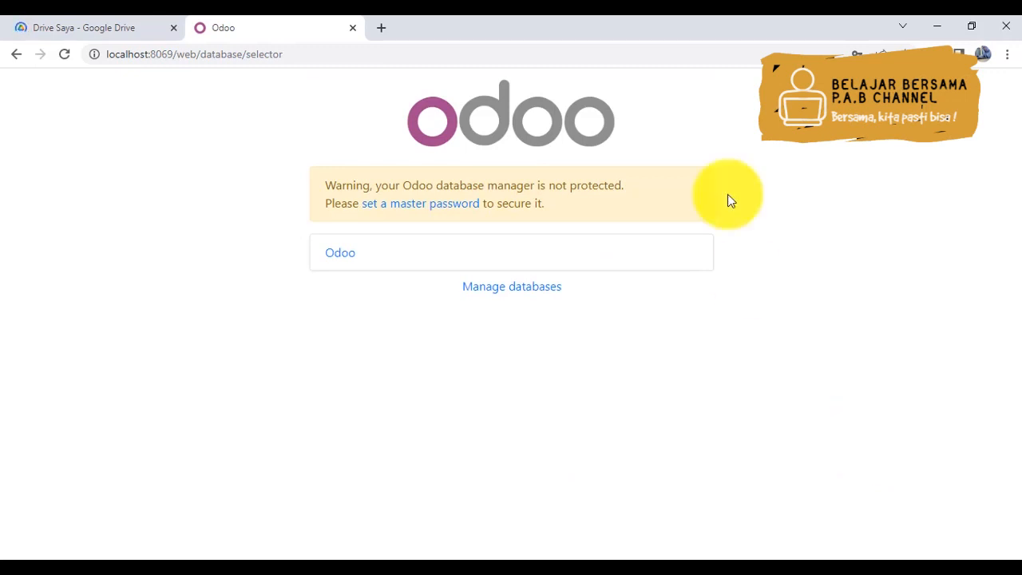
left_click(352, 262)
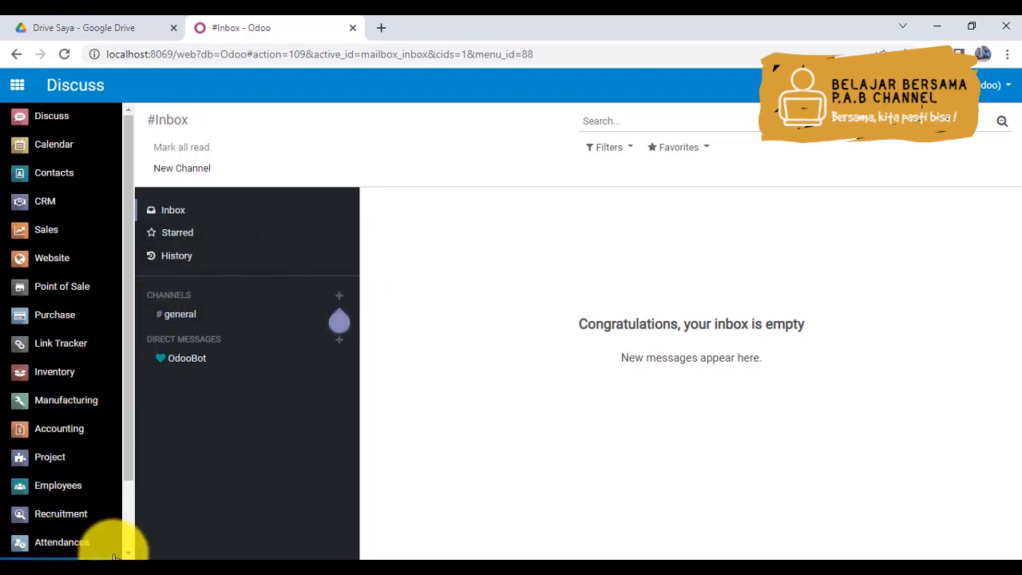
- Open the Settings app and look through its general settings sections
scroll(130, 543, "down", 2)
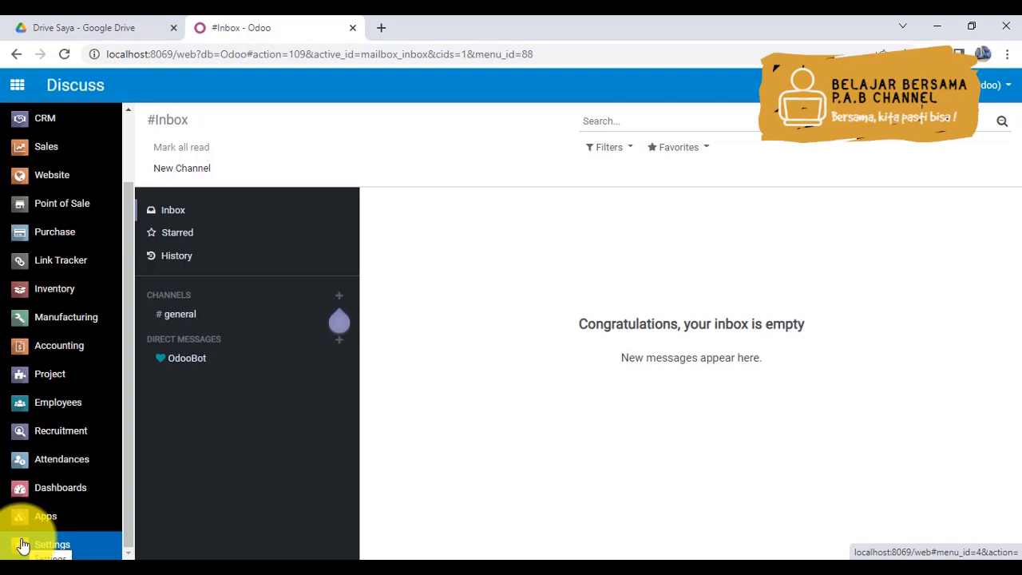
left_click(24, 545)
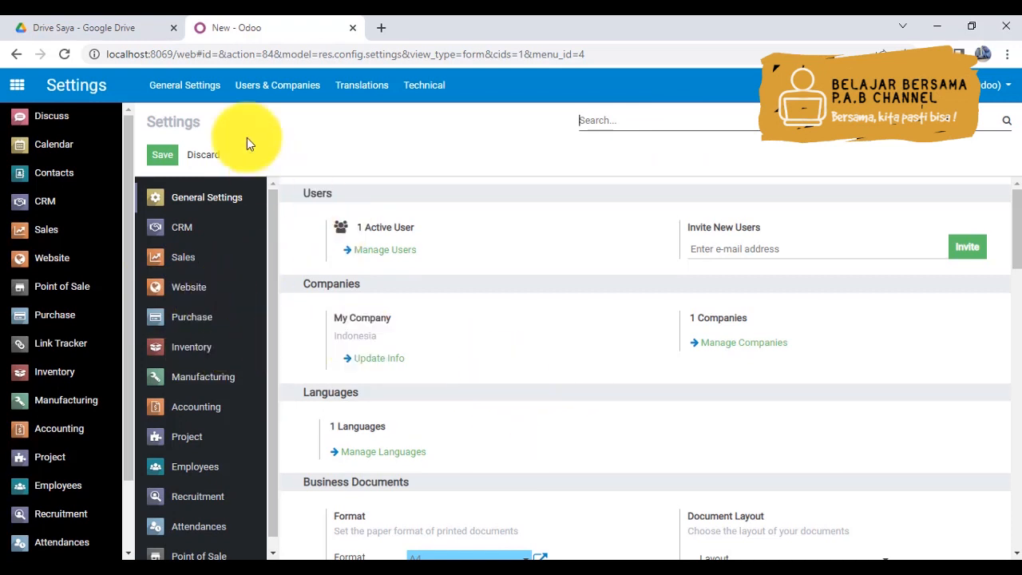
left_click(163, 154)
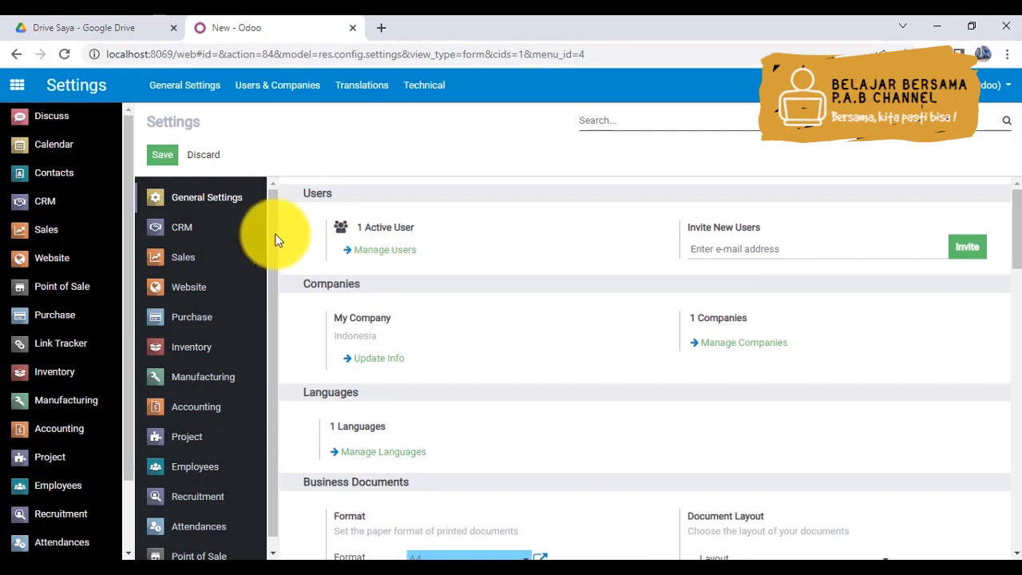
left_click_drag(272, 230, 271, 350)
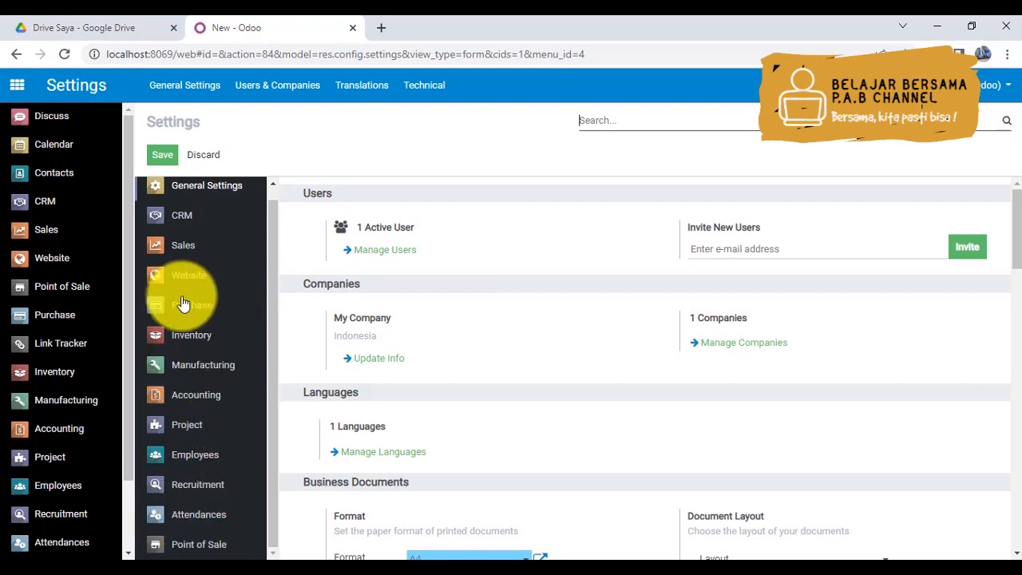
left_click_drag(1015, 235, 1011, 431)
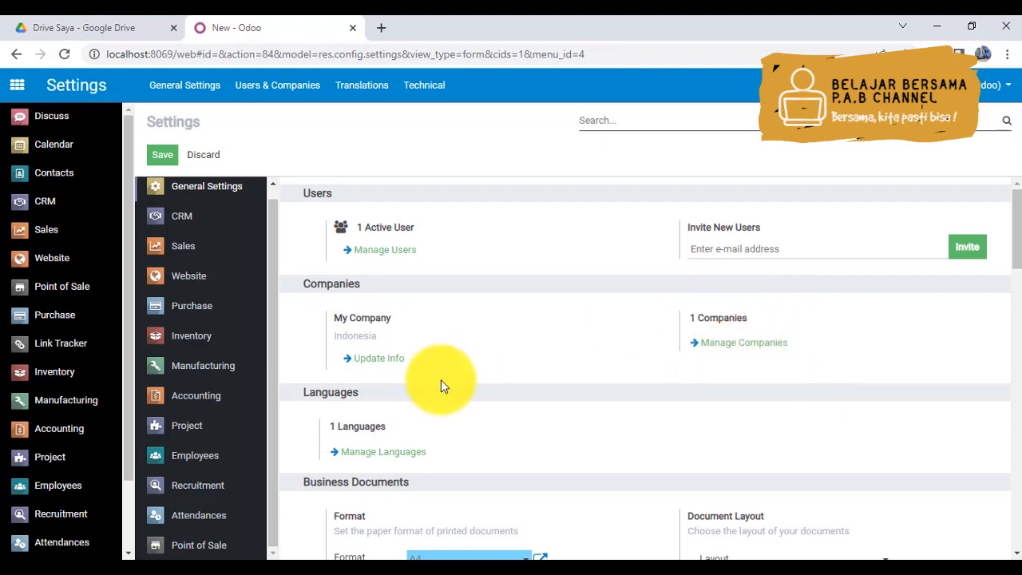
- View My Company's information form from the general settings, discard the edit and return to Settings
left_click(362, 365)
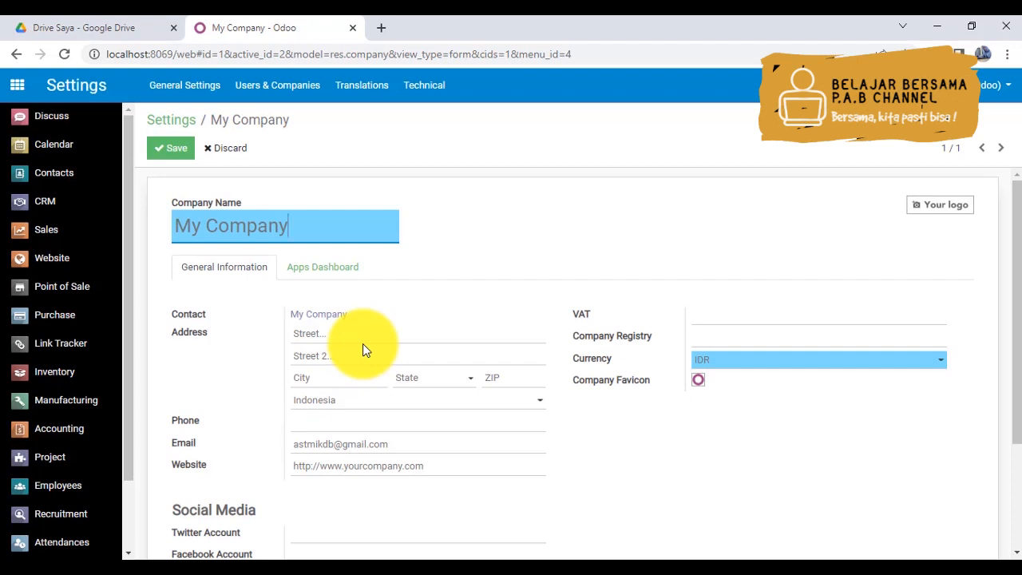
left_click(225, 149)
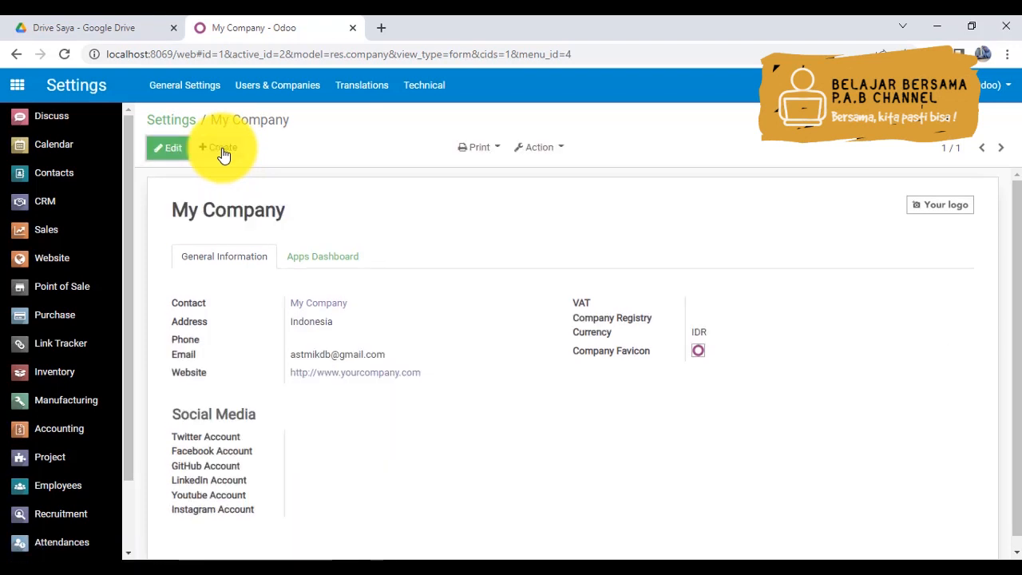
left_click(165, 125)
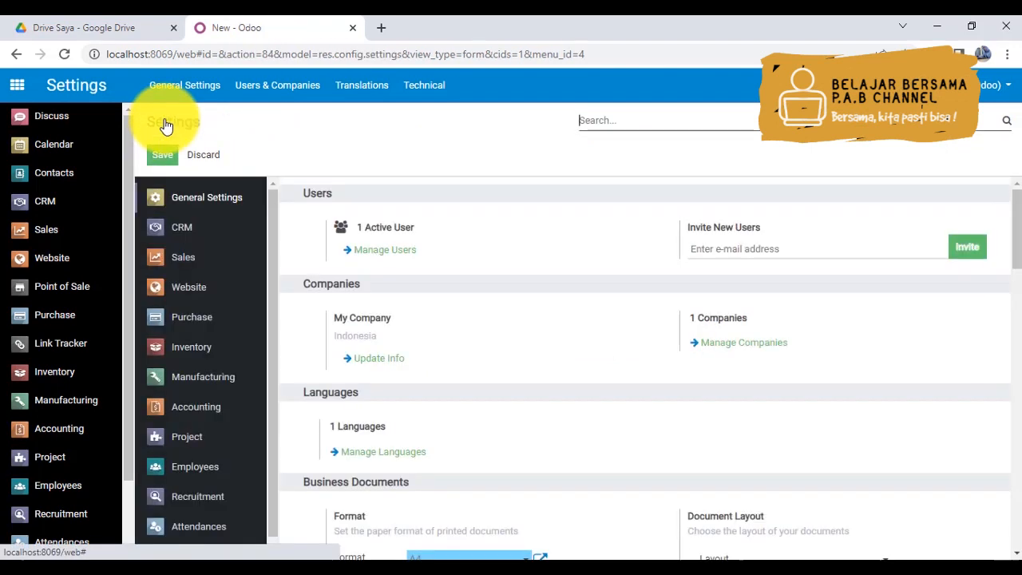
- View the My Company record through the managed companies list, and return to Settings
left_click(727, 343)
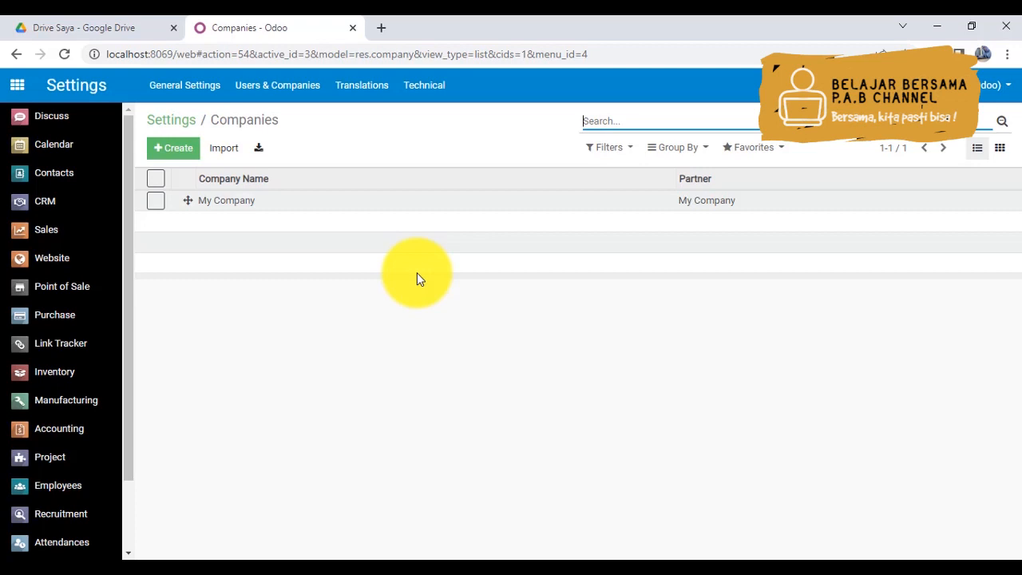
left_click(222, 206)
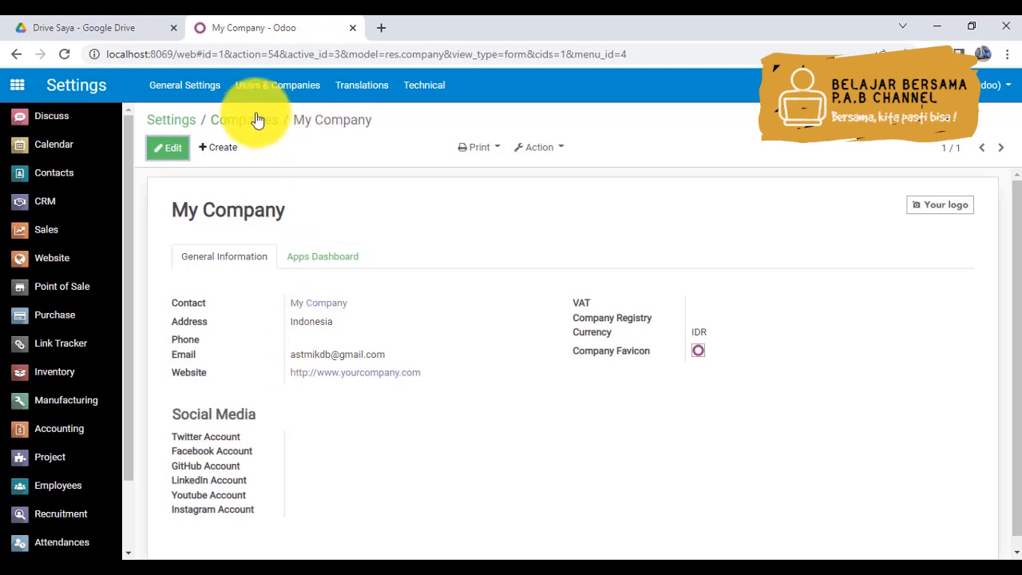
left_click(188, 124)
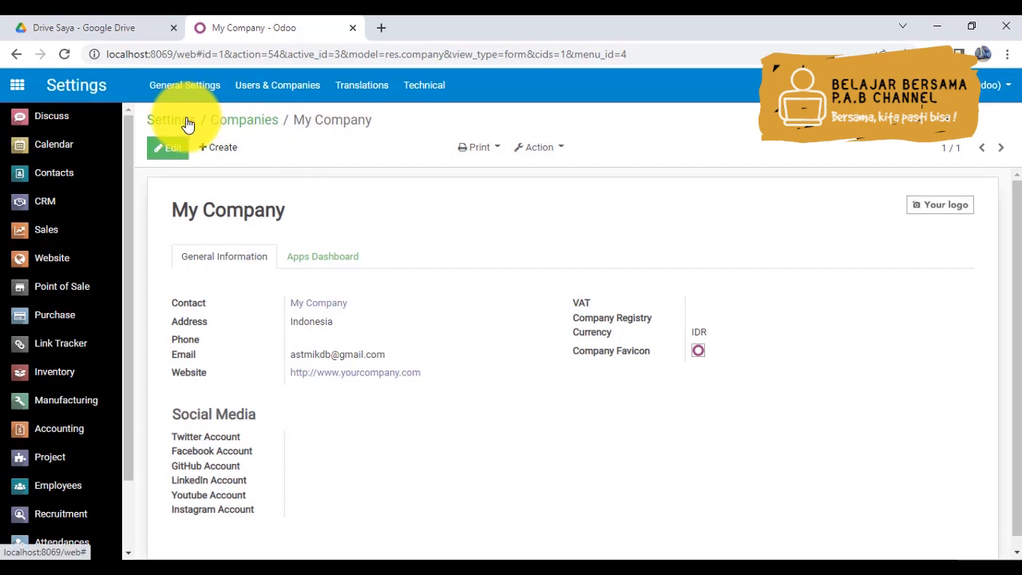
left_click(187, 123)
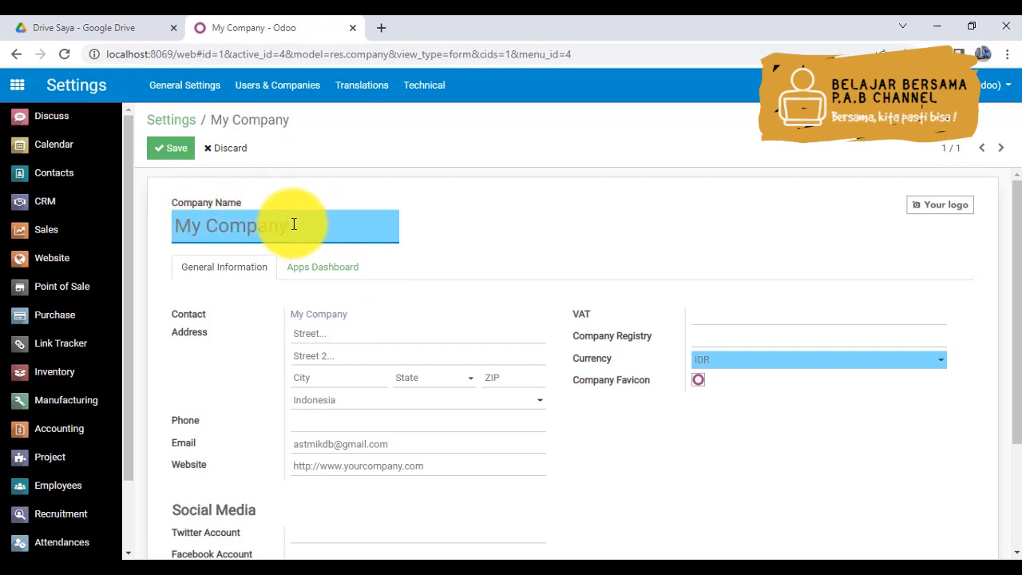
- Replace the company name with Pratama Mega Jaya in the company form
left_click_drag(291, 223, 181, 225)
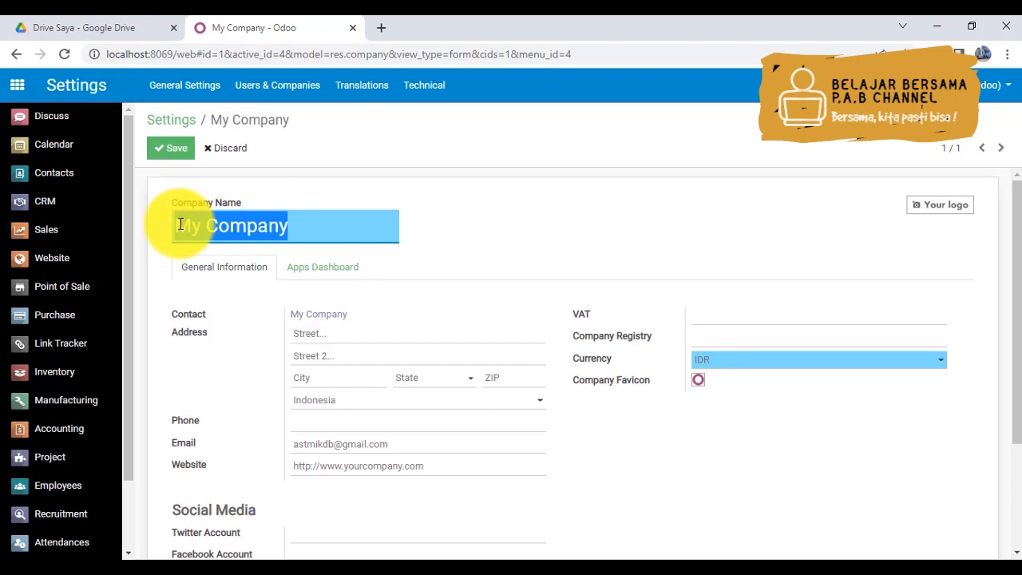
key("BackSpace")
type("Prata")
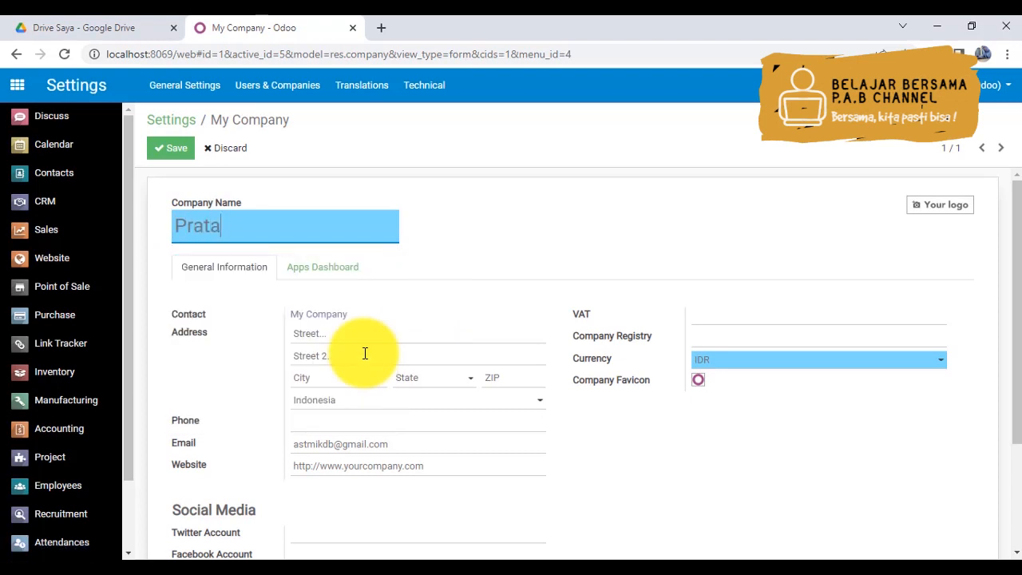
type("ma Mega")
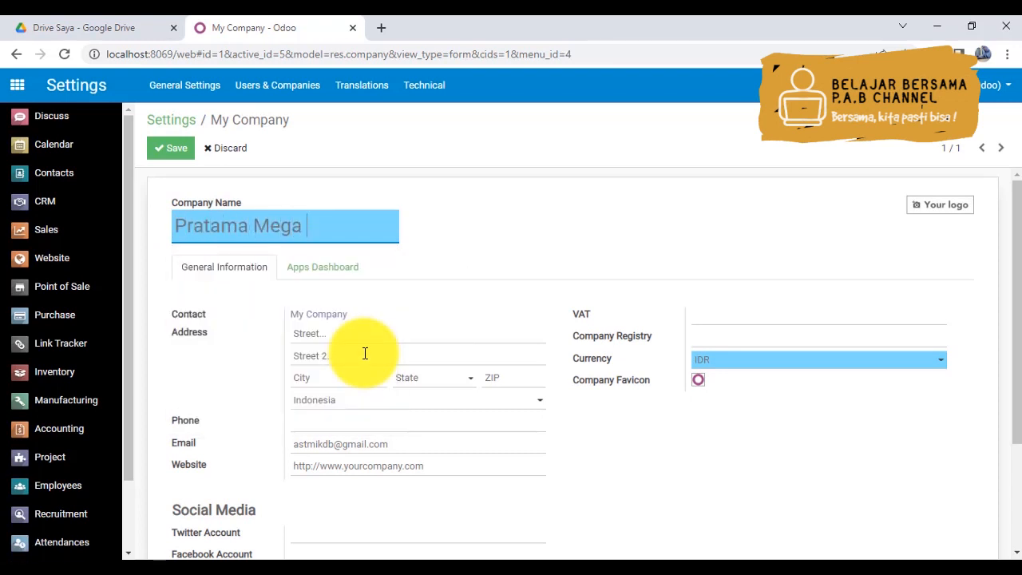
type(" Jaya")
key("Left")
key("Left")
key("Left")
key("Left")
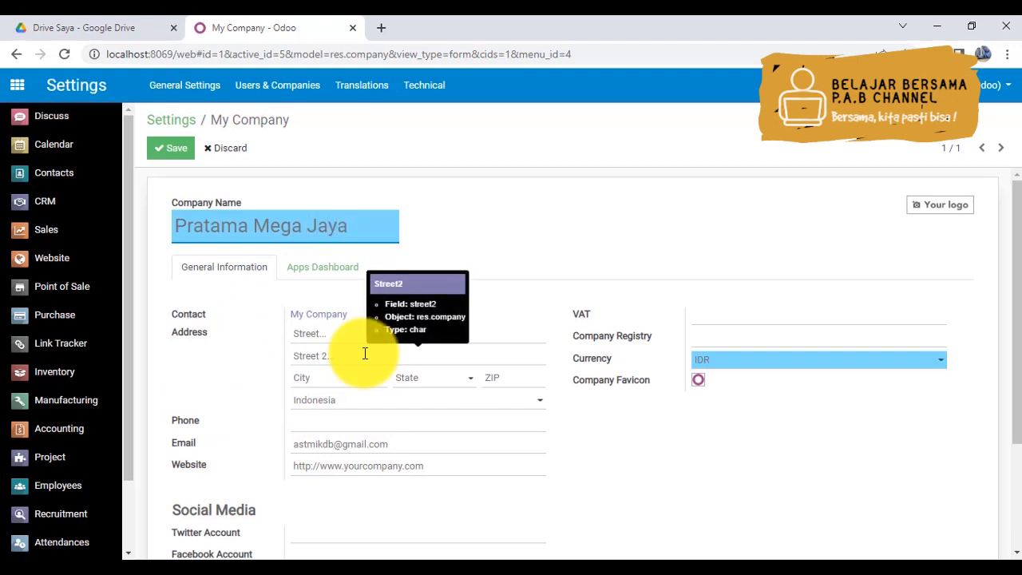
key("Left")
- Enter the company's street address in the first address line
left_click(340, 333)
type("J")
key("BackSpace")
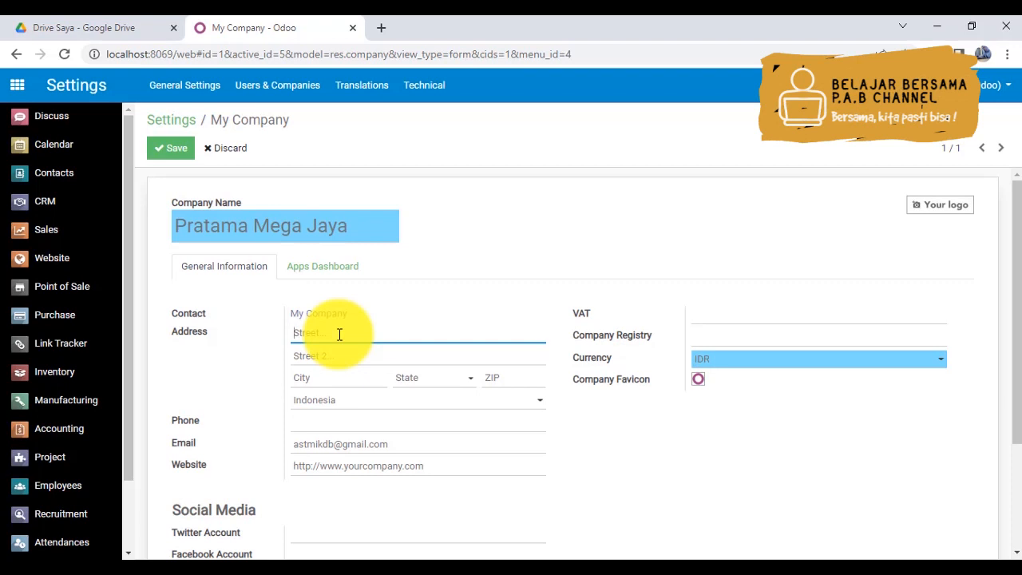
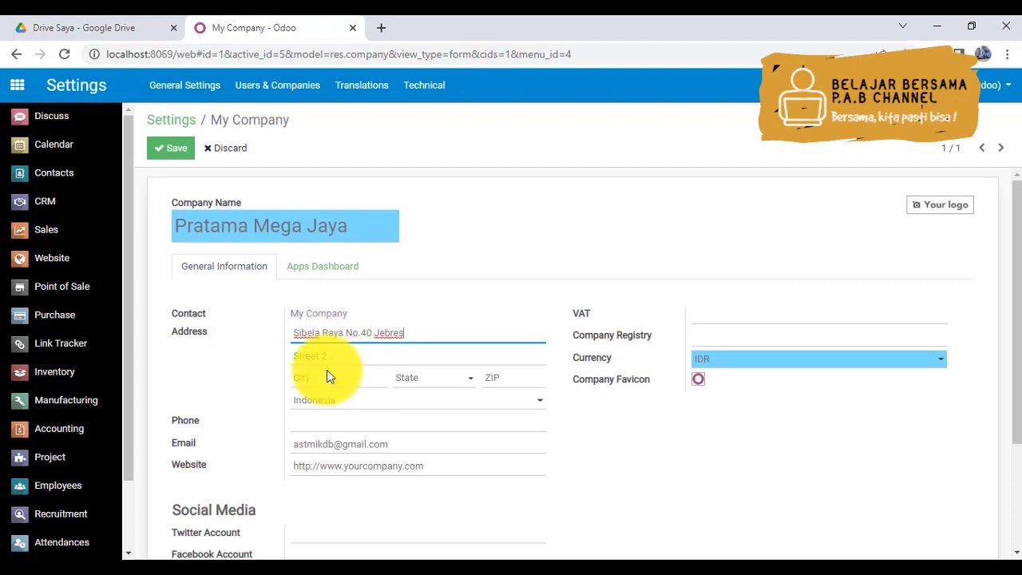
- Enter the company's city in its address
left_click(328, 373)
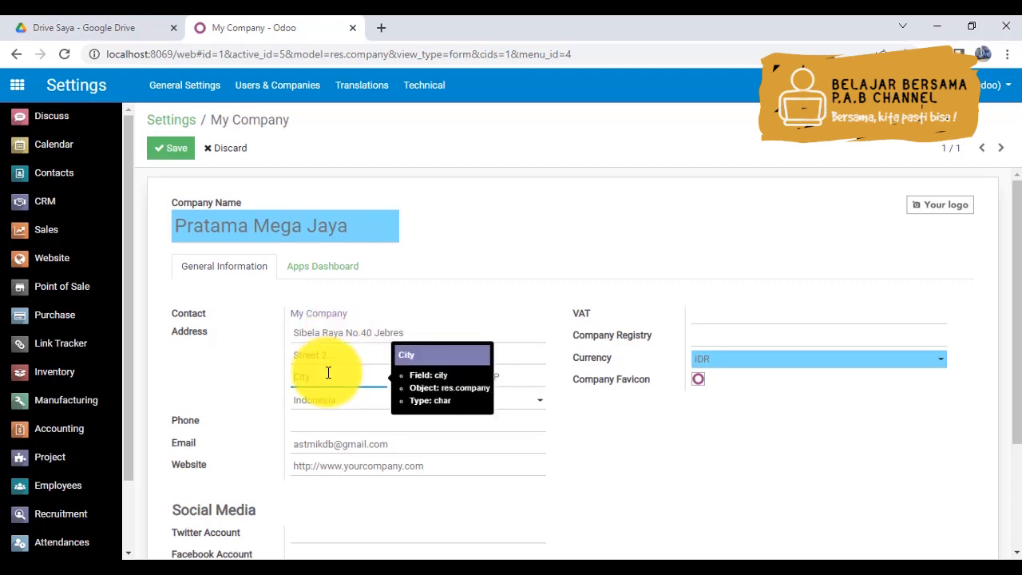
type("Surakarta")
key("Tab")
- Choose Jawa Tengah (ID) as the state in the company's address
left_click(471, 380)
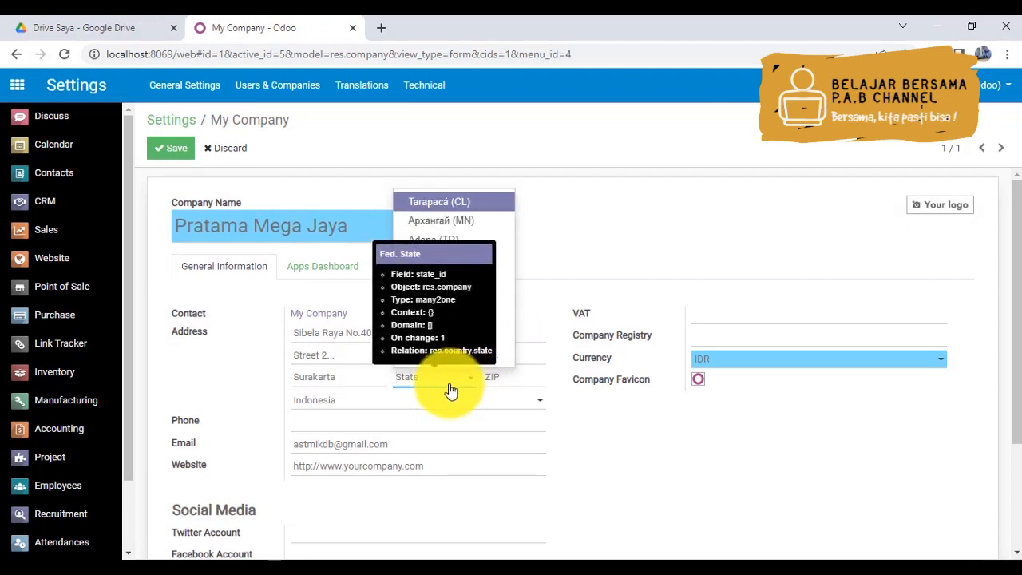
left_click(450, 386)
type("Jaw")
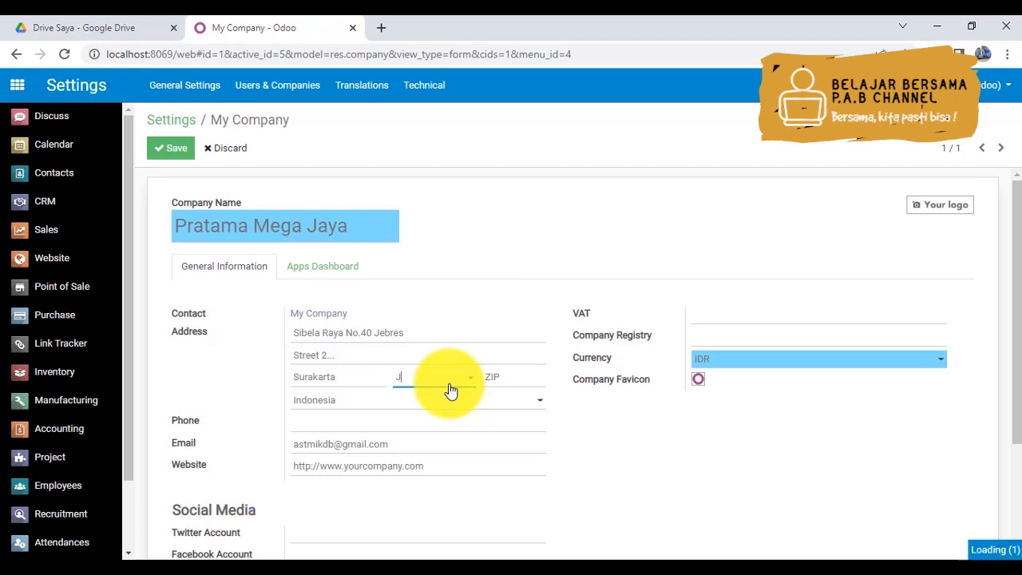
key("BackSpace")
key("BackSpace")
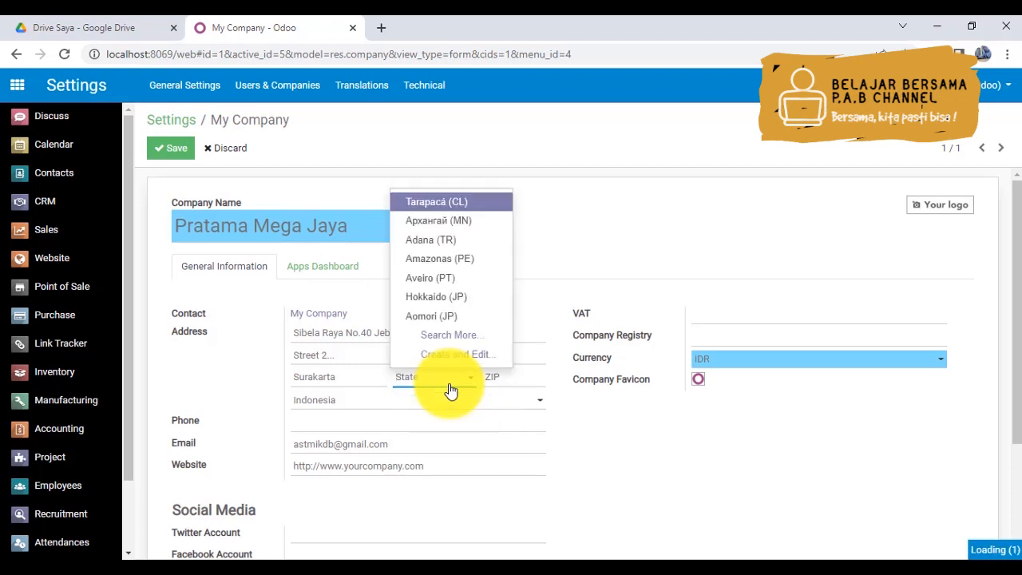
type("awa")
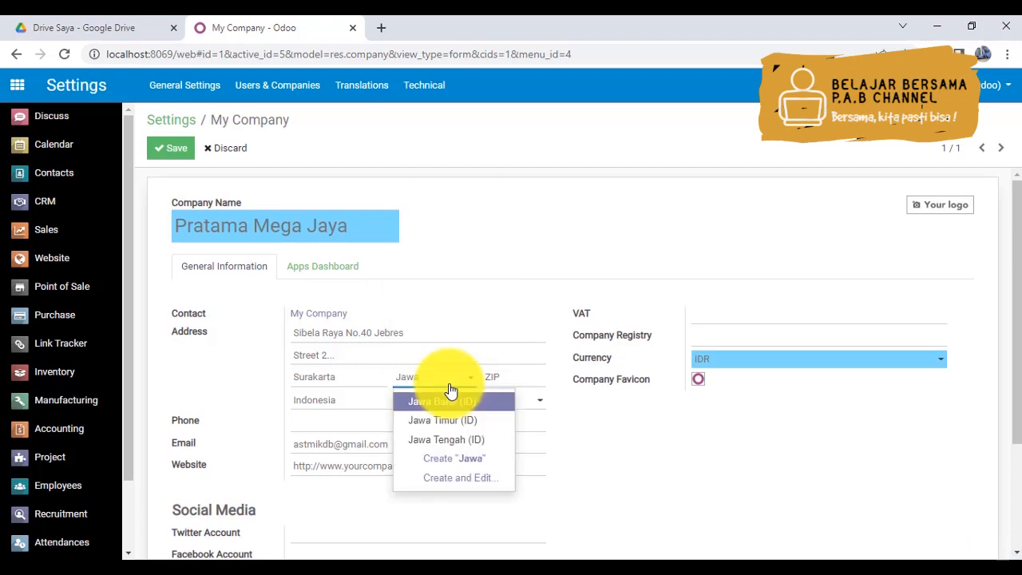
left_click(452, 438)
- Enter the company's postal code in the address, keeping Indonesia as the country
left_click(500, 379)
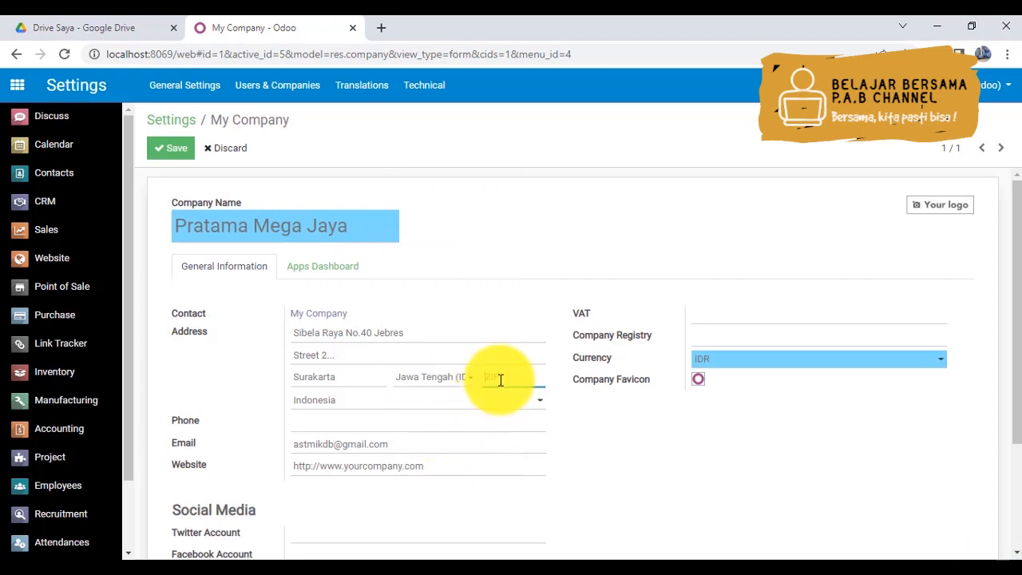
type("57127")
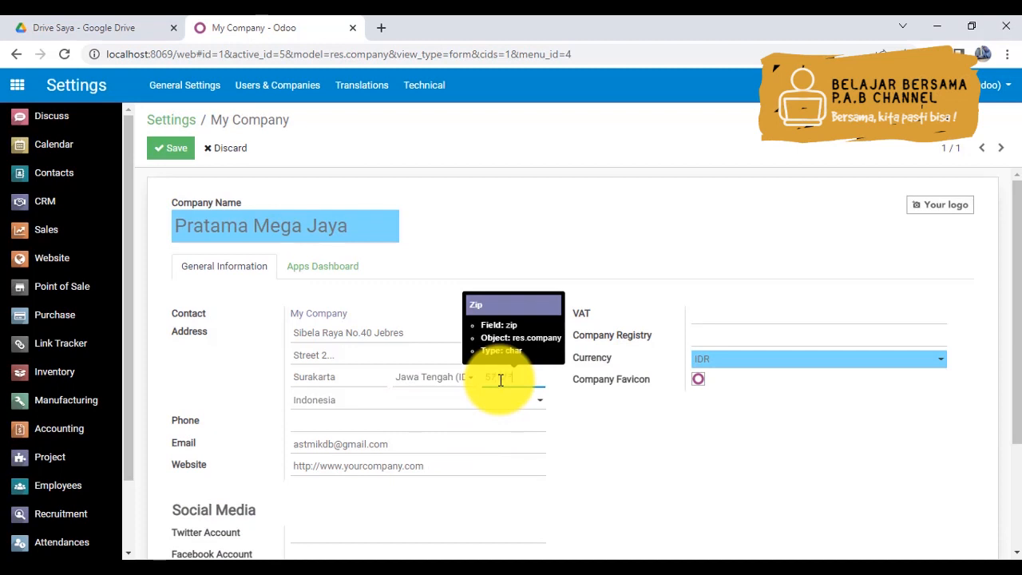
left_click(361, 400)
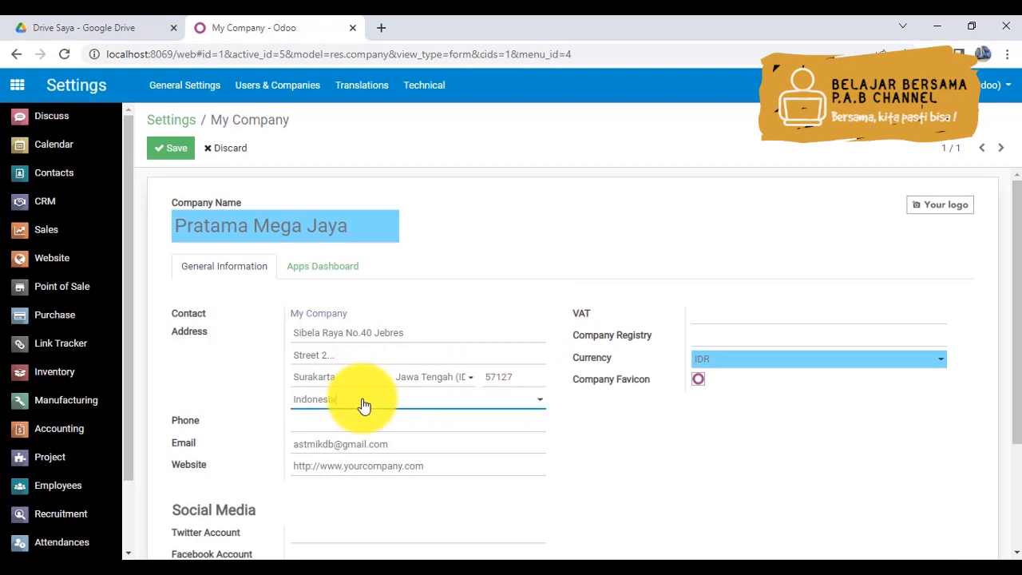
left_click(251, 404)
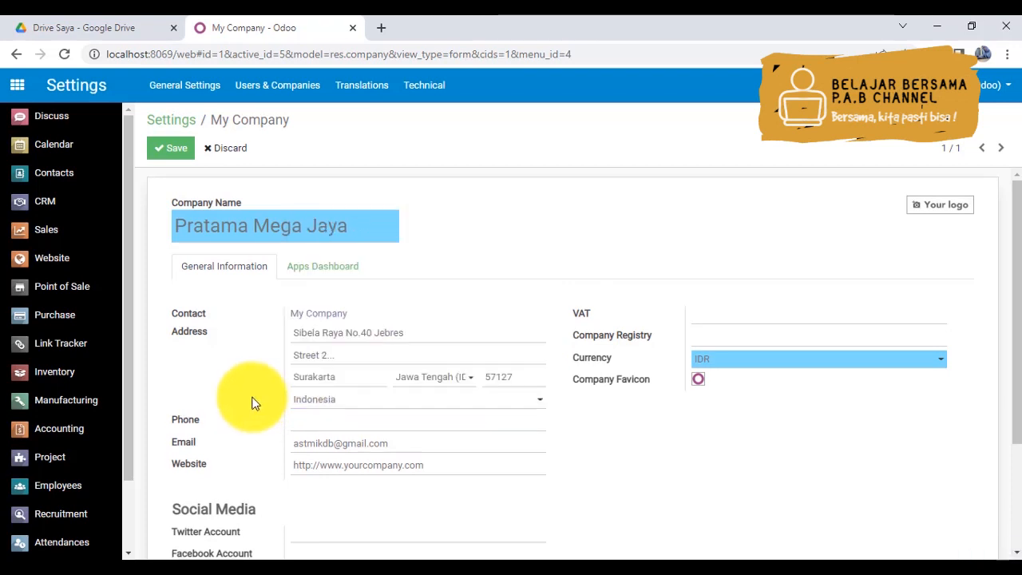
- Enter the company's phone number in the company form
left_click(298, 417)
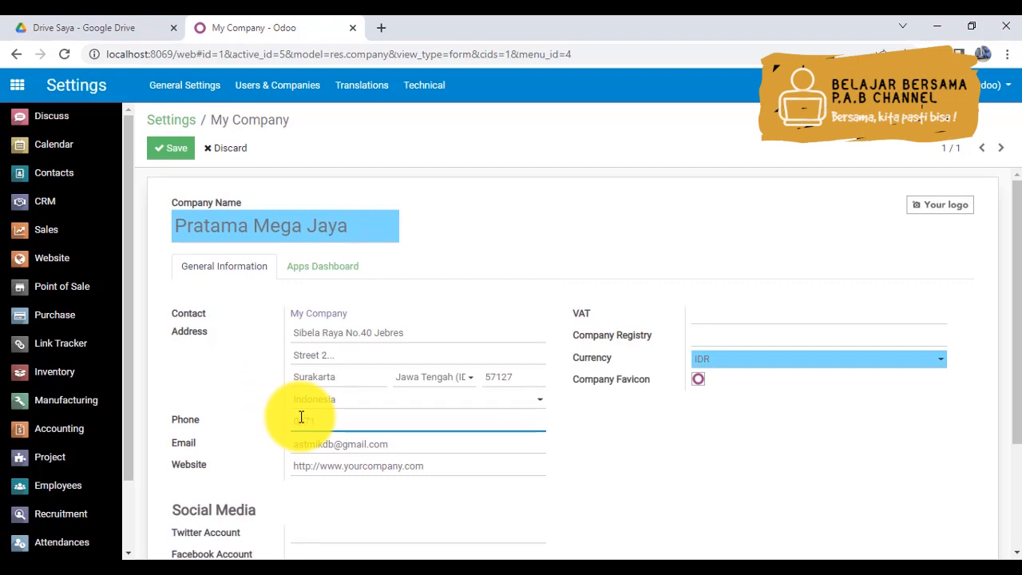
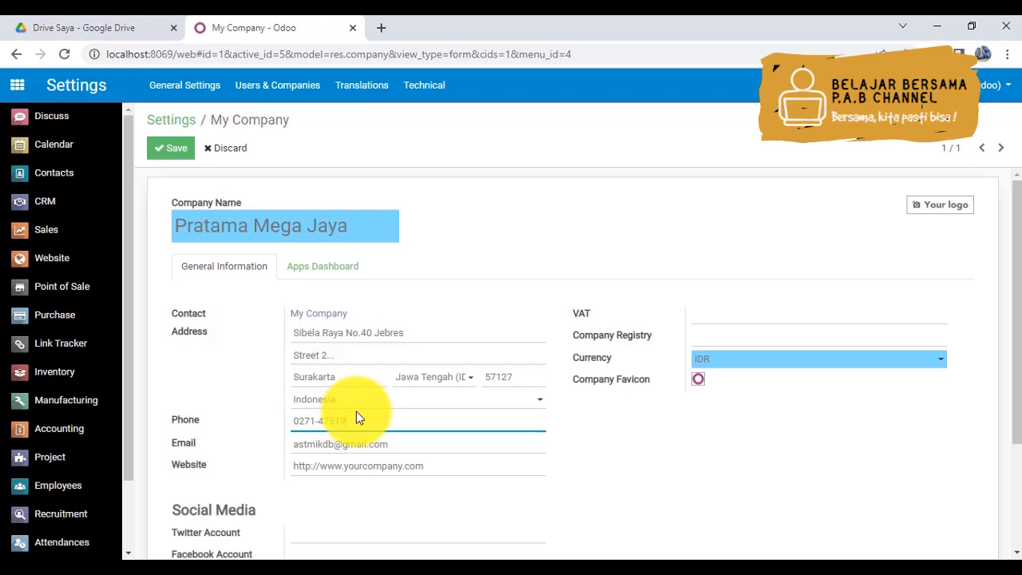
left_click(438, 463)
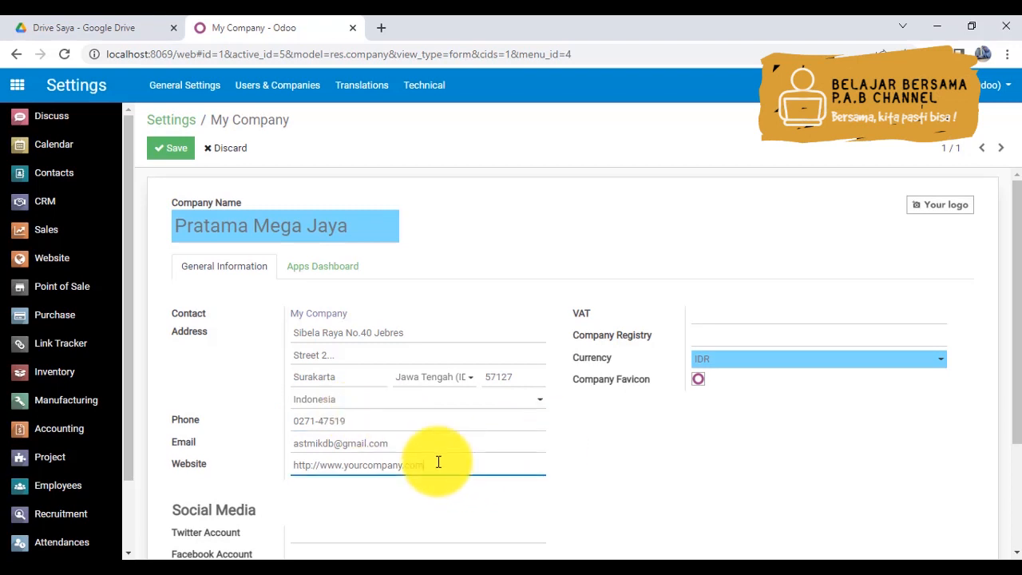
key("ctrl+shift+Left")
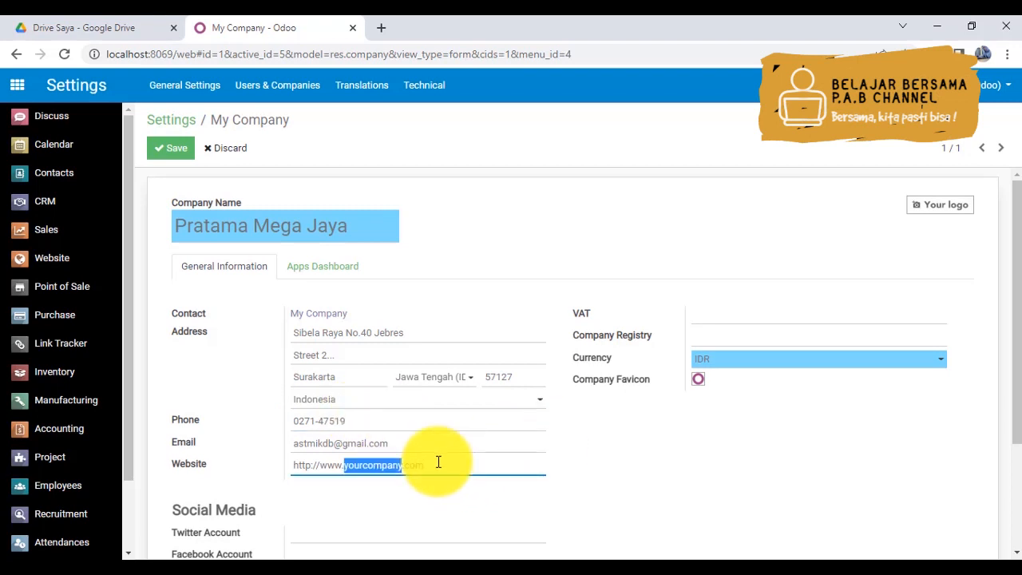
type("P")
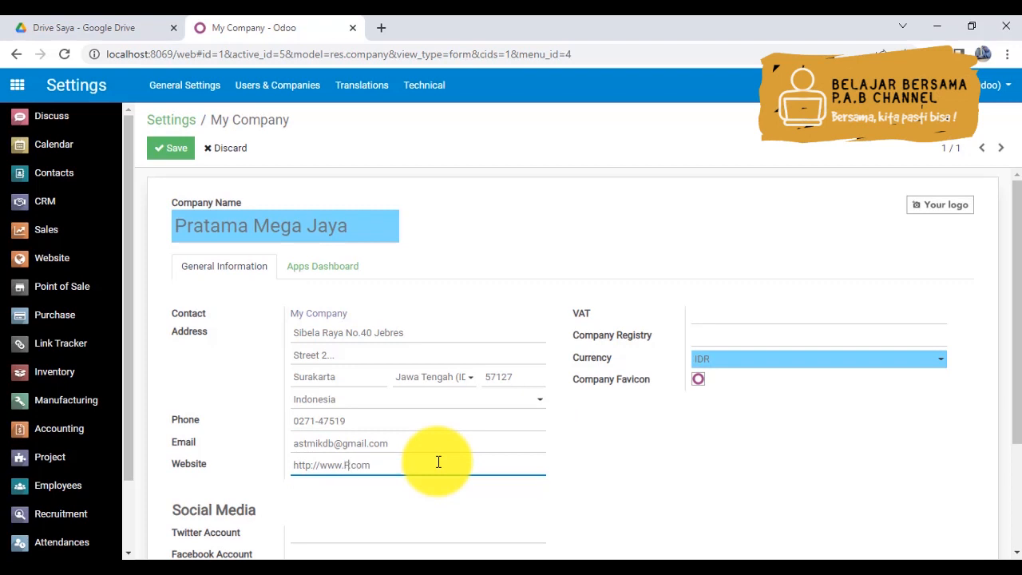
key("BackSpace")
type("pratamamegajaya")
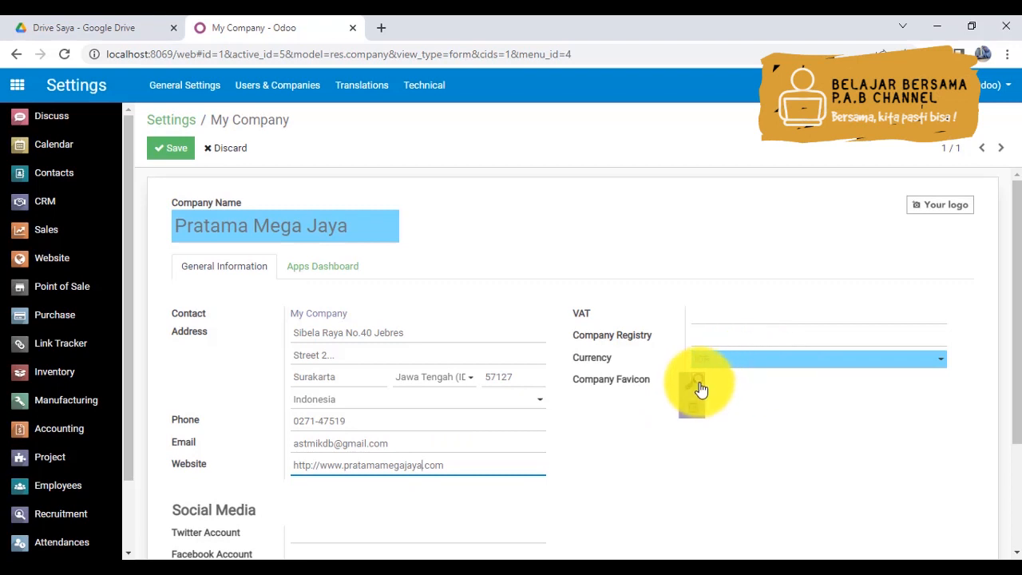
- Enter pratamamegajaya as the company's Twitter account and Facebook account under Social Media
mouse_move(696, 388)
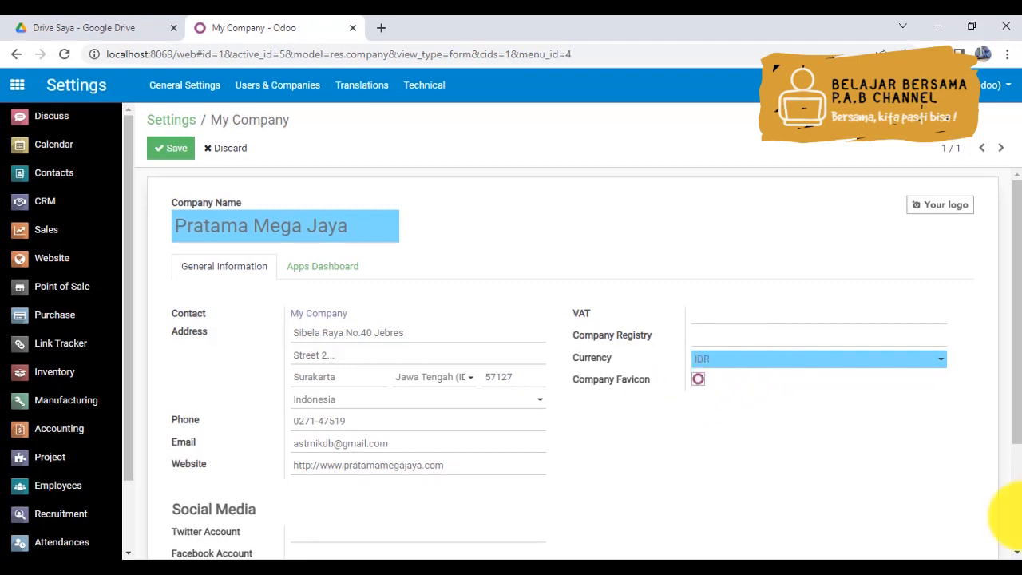
left_click(1017, 517)
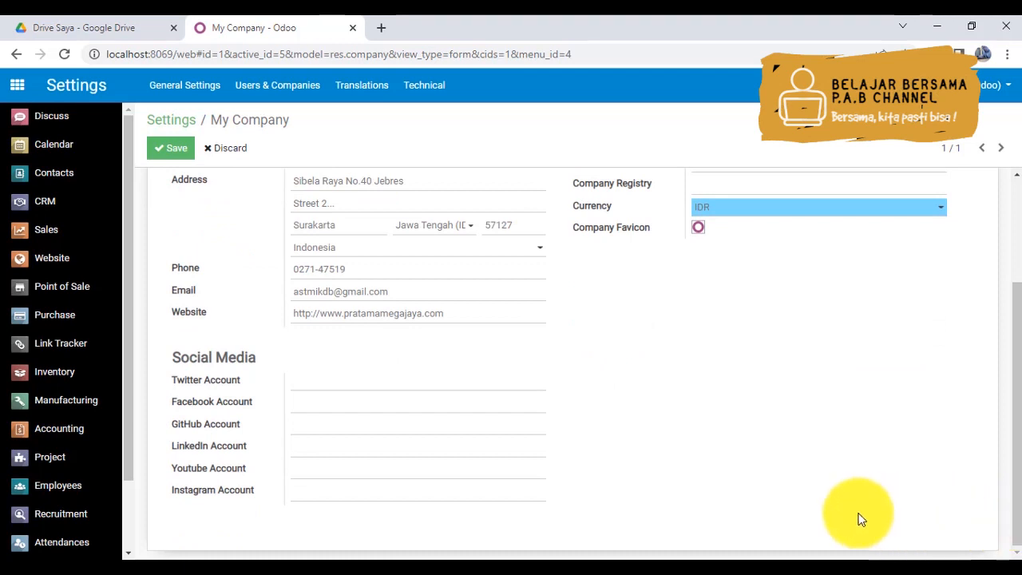
left_click(311, 380)
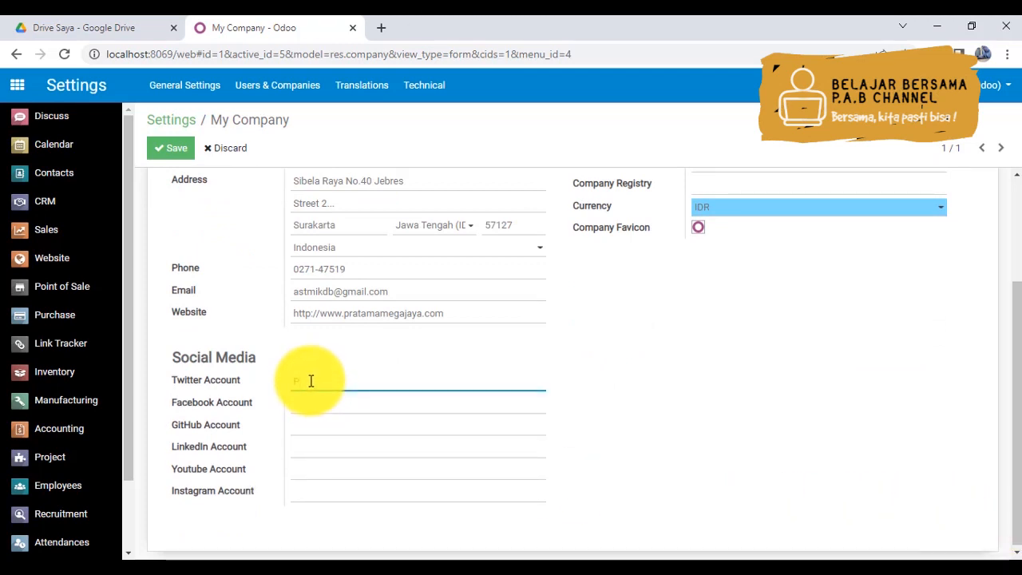
type("pratamamegajaya")
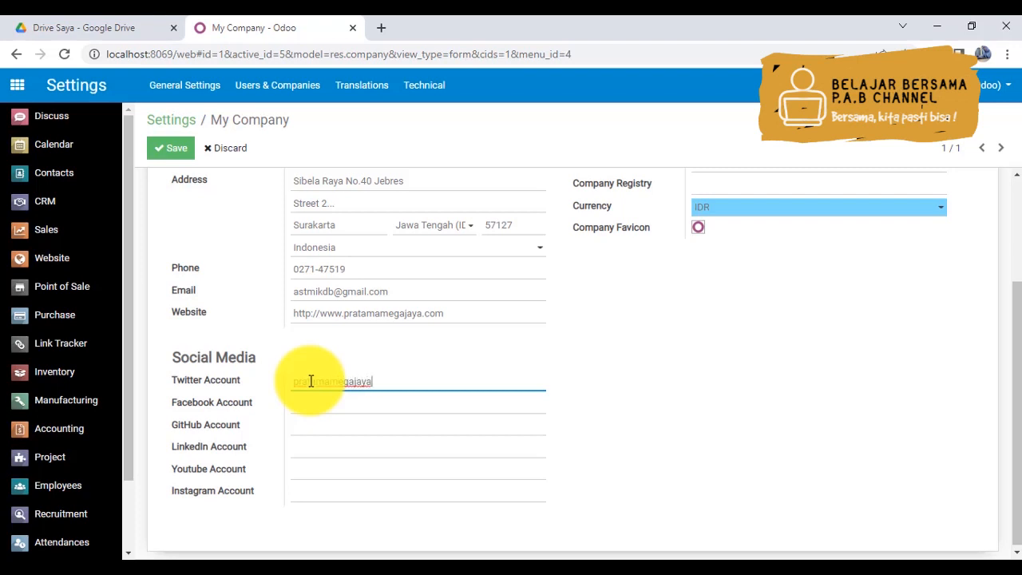
key("Tab")
type("pratamaj")
type("egajaya")
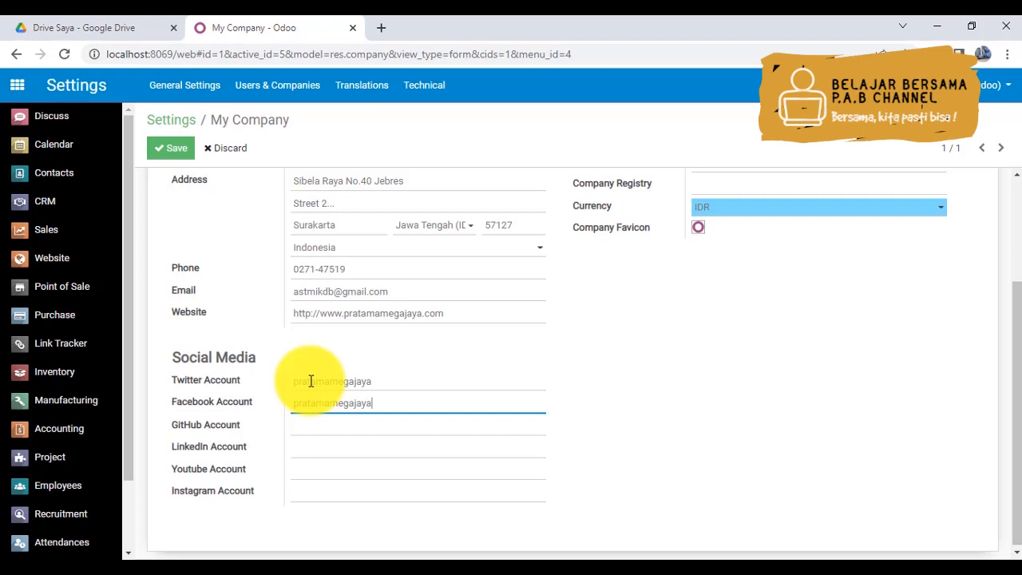
- Enter pratamamegajaya as the company's LinkedIn account
left_click(306, 445)
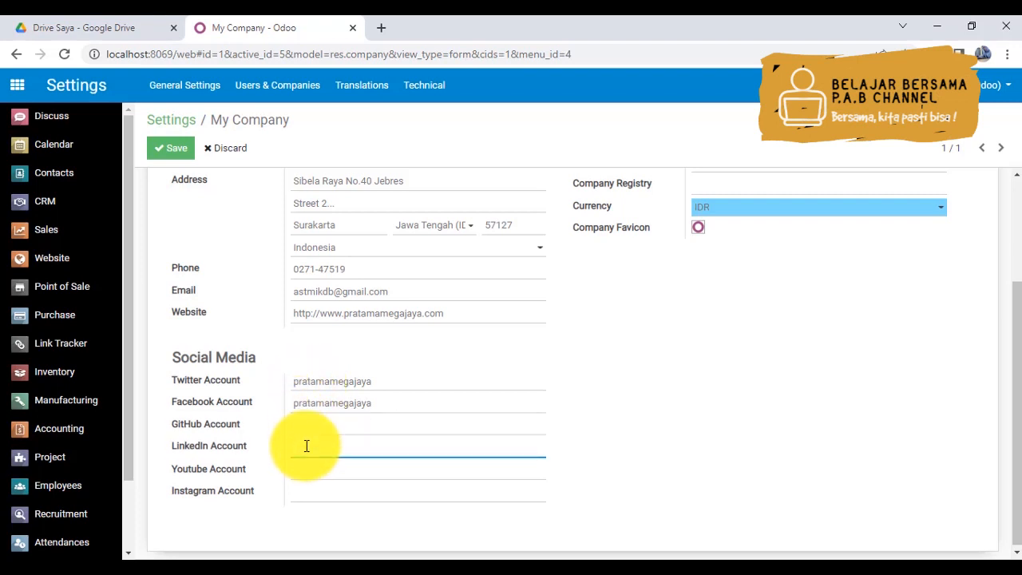
type("pratamamegajaya")
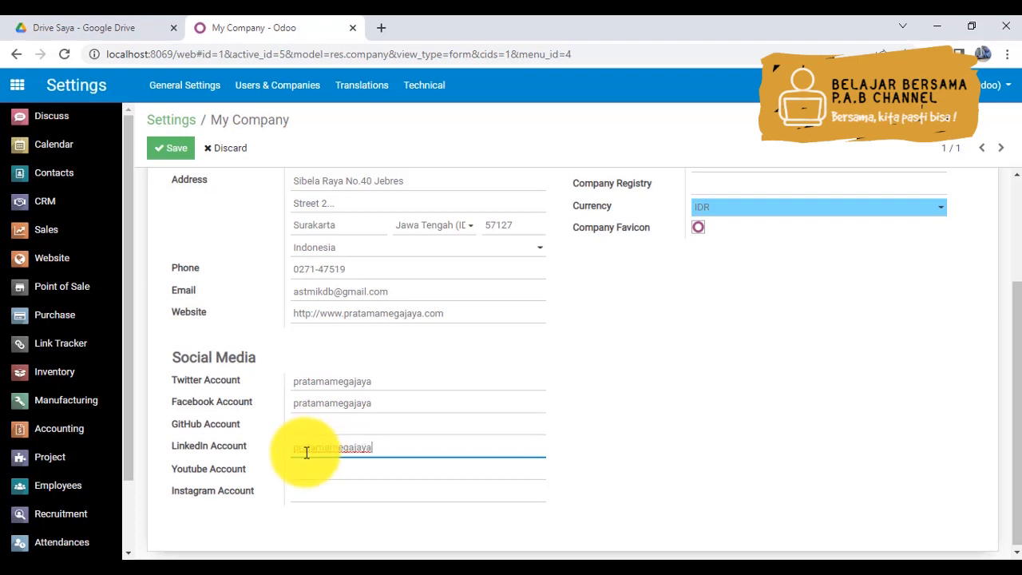
- Enter pratamamegajaya_official as the company's Youtube account
left_click(305, 468)
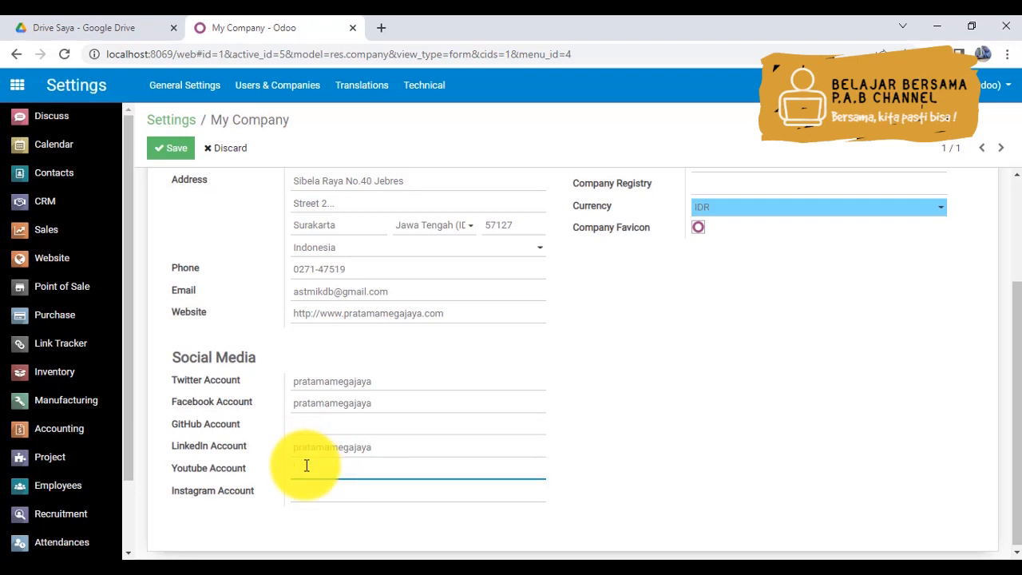
type("pratamamegajaya_official")
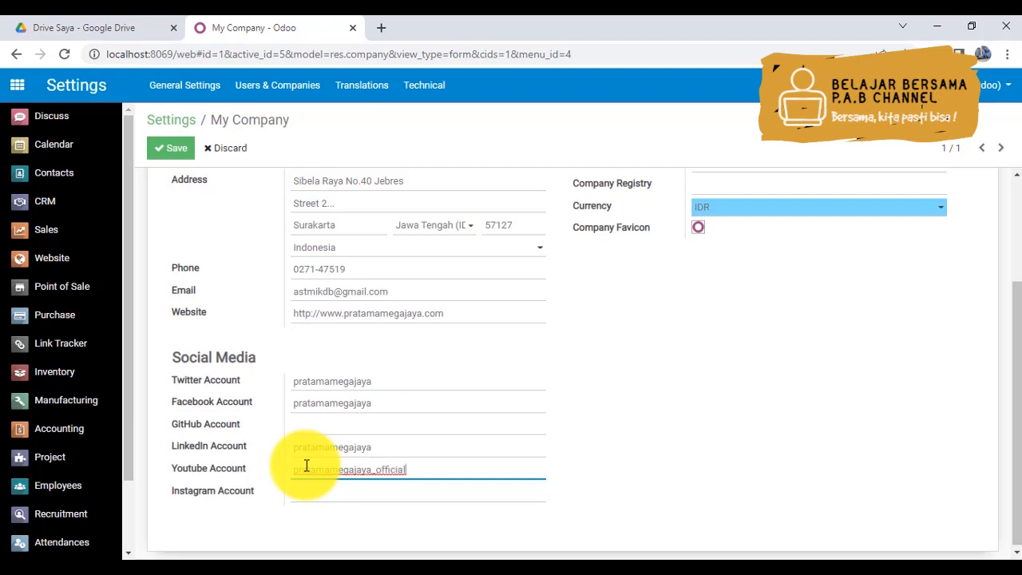
- Append _official to the Twitter and Facebook account names so both read pratamamegajaya_official
left_click(376, 384)
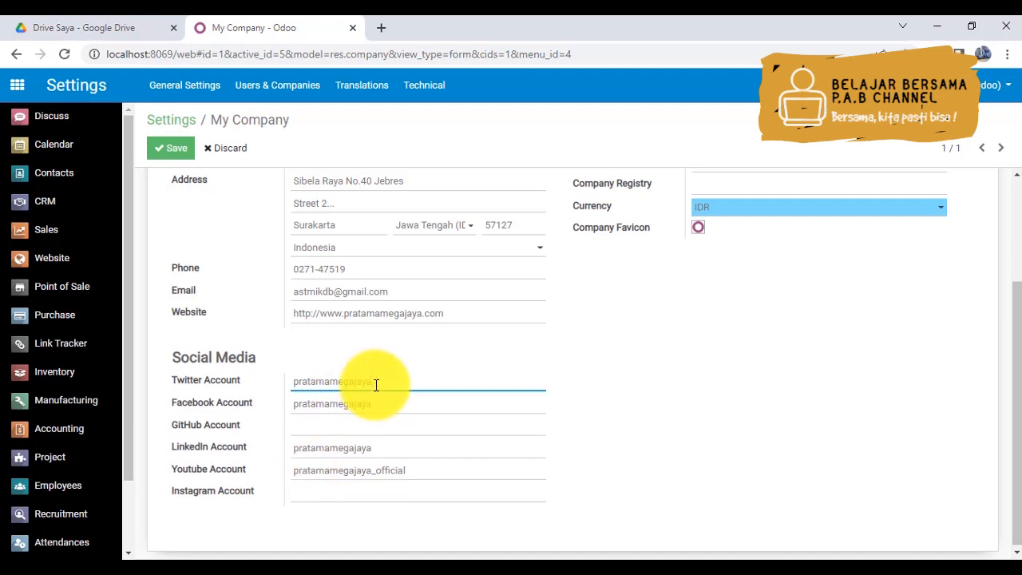
type("_official")
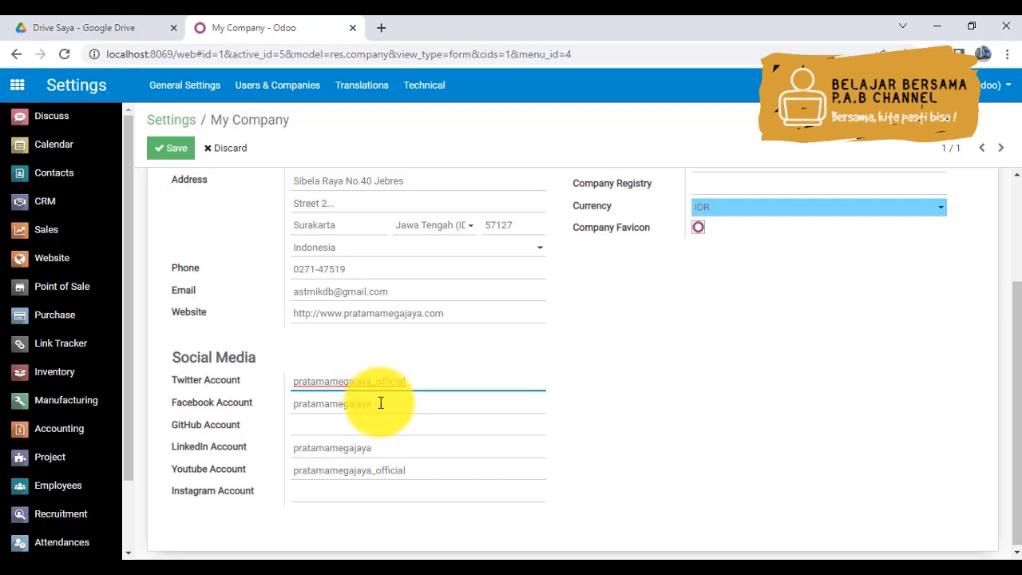
left_click(381, 402)
type("_officeial")
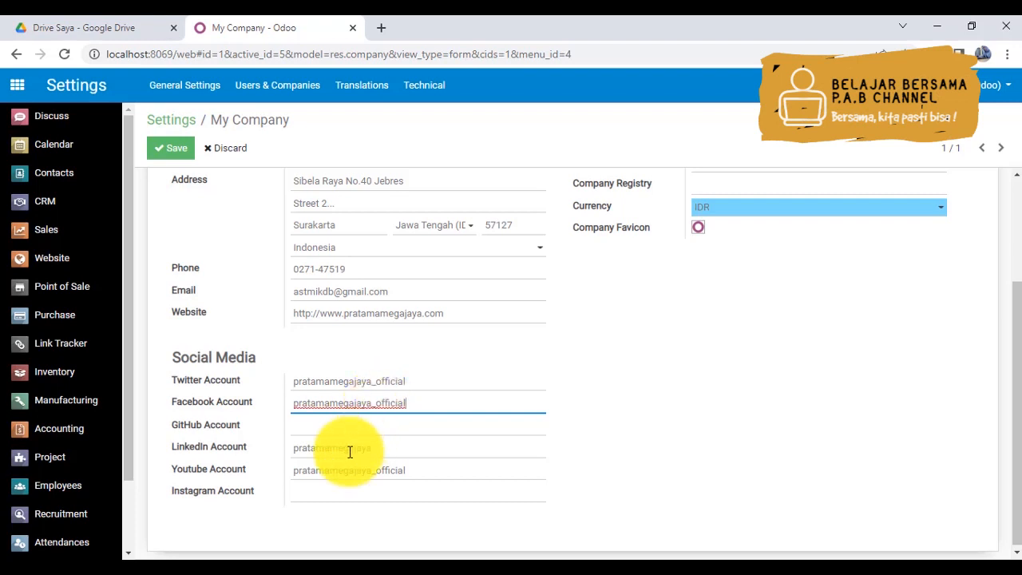
- Enter pratamamegajaya_official as the company's Instagram account
left_click(386, 490)
type("p")
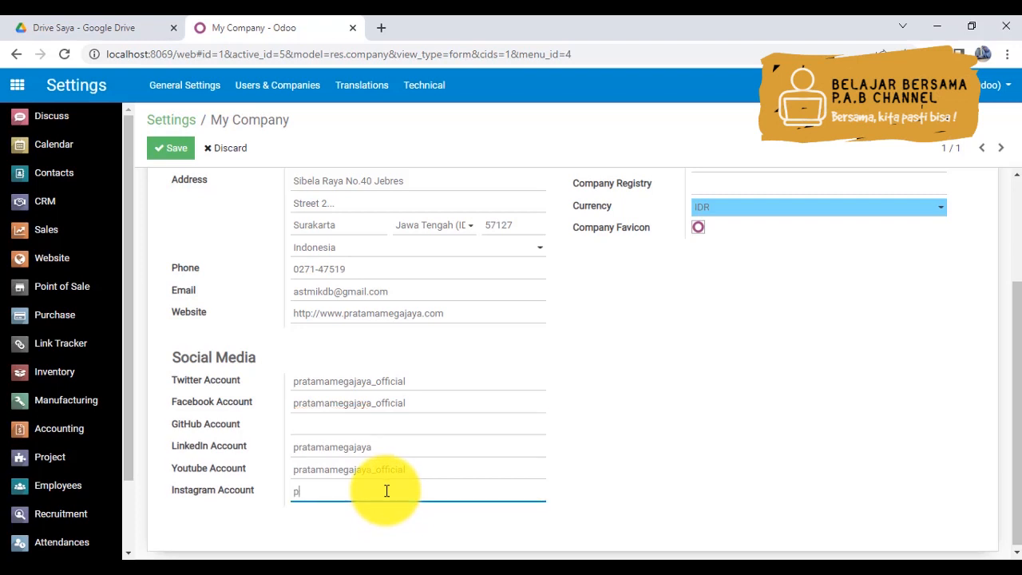
type("ratamamegajaya_official")
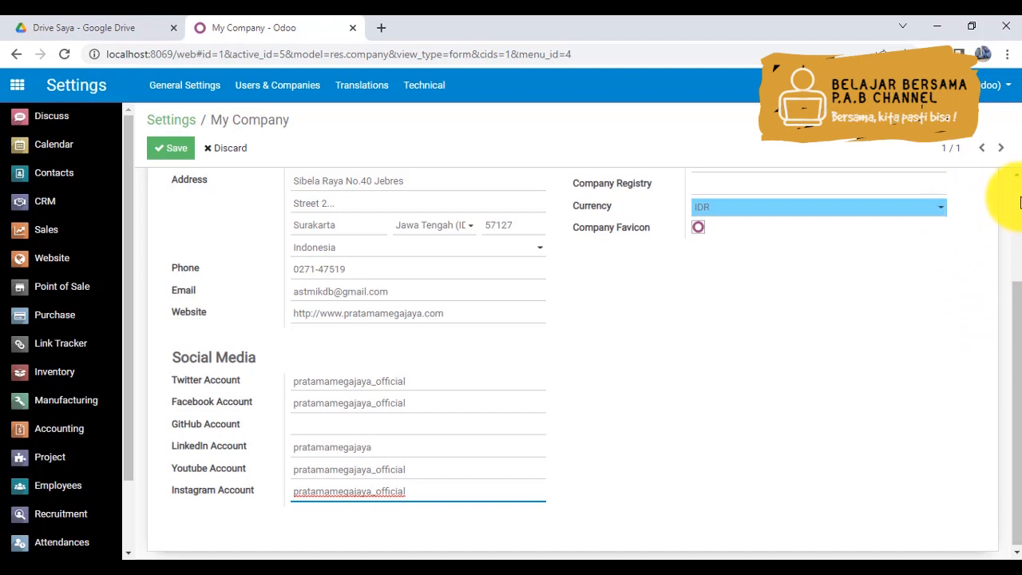
scroll(1013, 192, "up", 2)
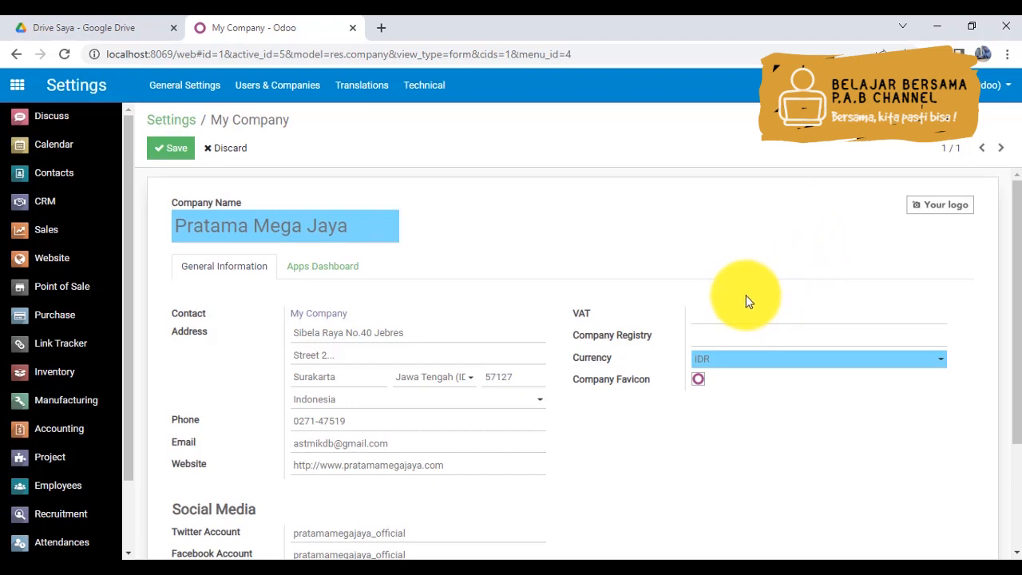
left_click(743, 317)
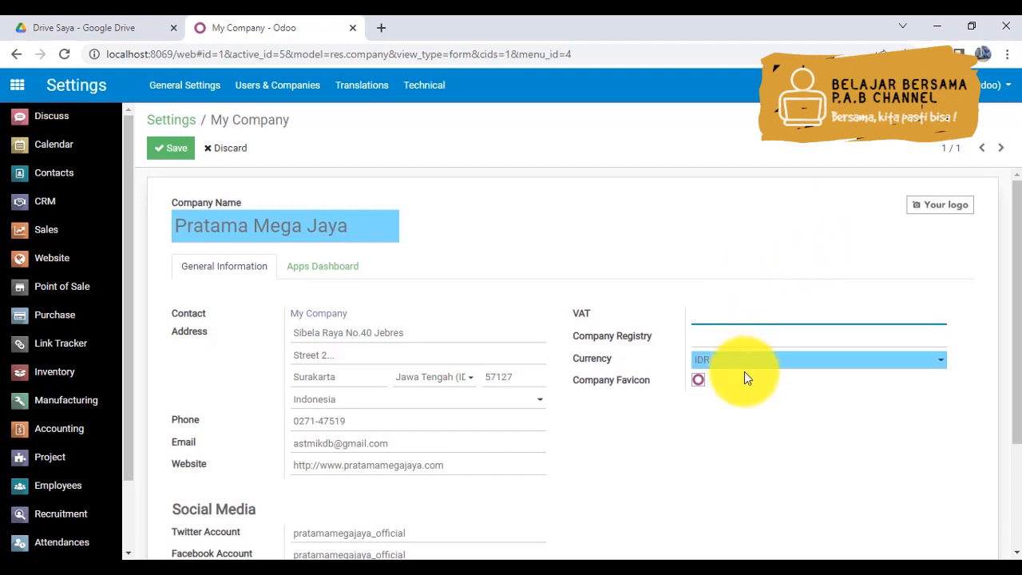
left_click(747, 337)
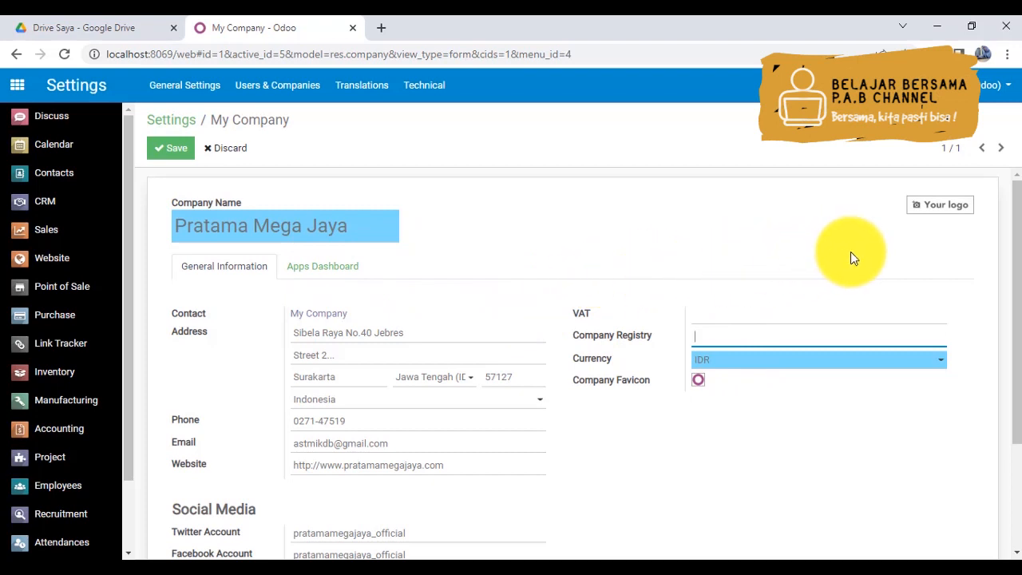
- Set the company logo to the orange banner image from the computer, and save the company form
left_click(958, 214)
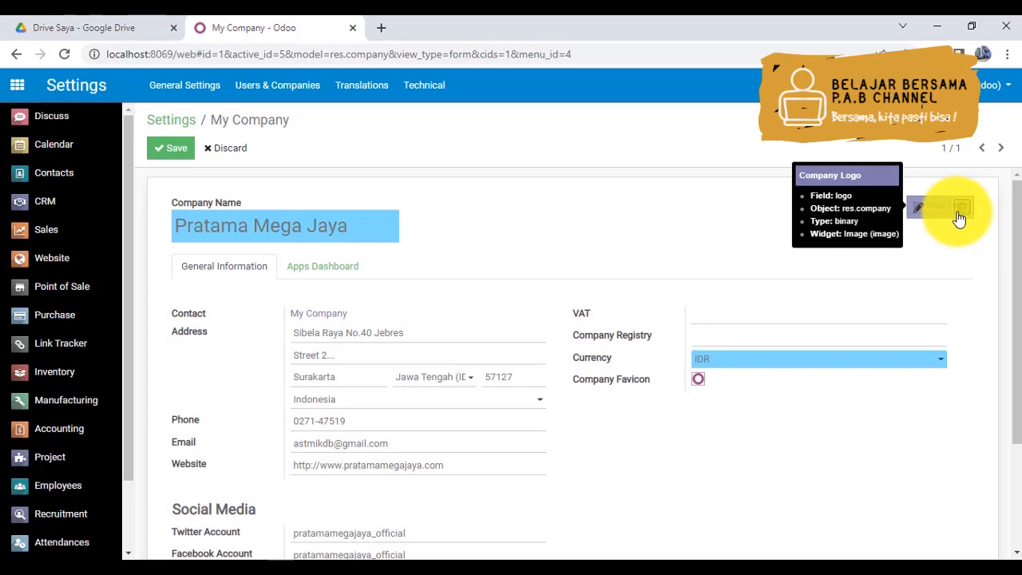
left_click(923, 207)
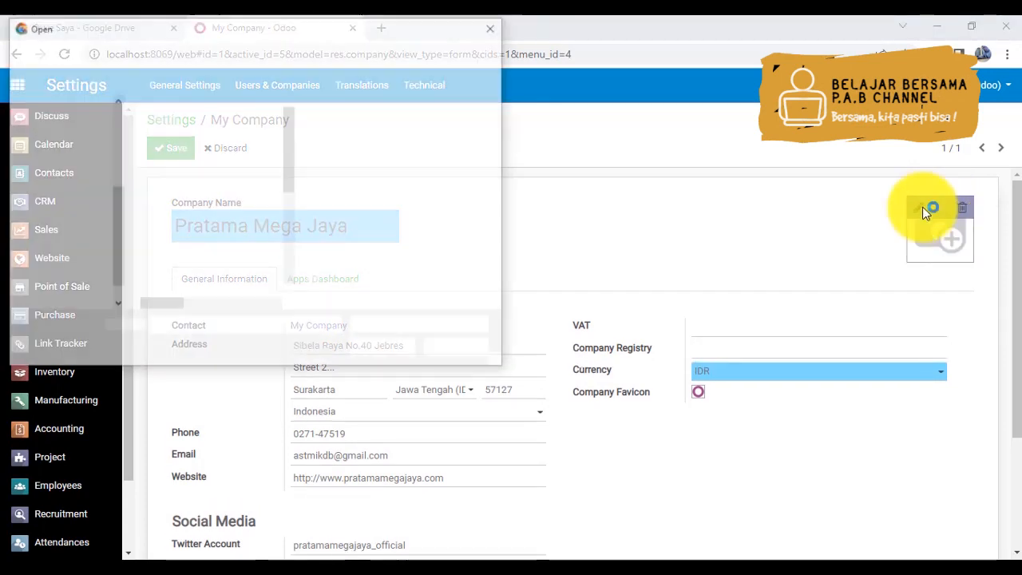
double_click(187, 236)
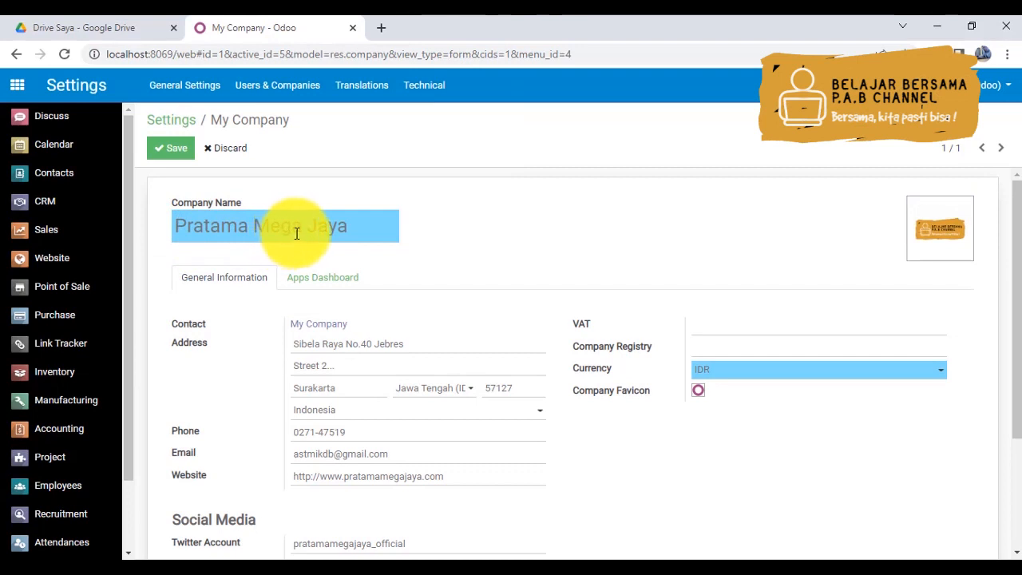
left_click(166, 145)
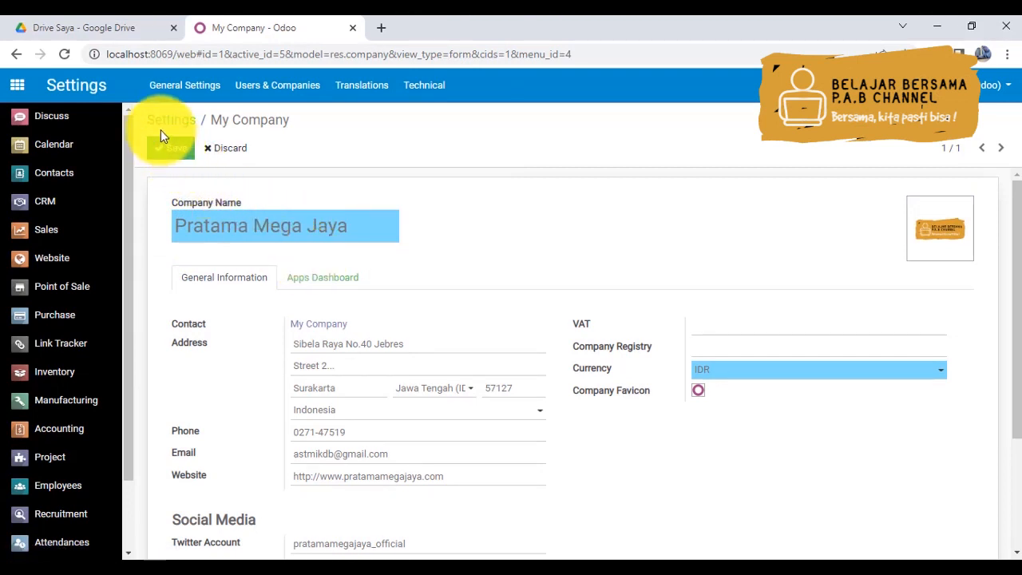
- Rename the company as PT. Pratama Mega Jaya, save the form, and review the saved company details
left_click(183, 227)
type("PT. ")
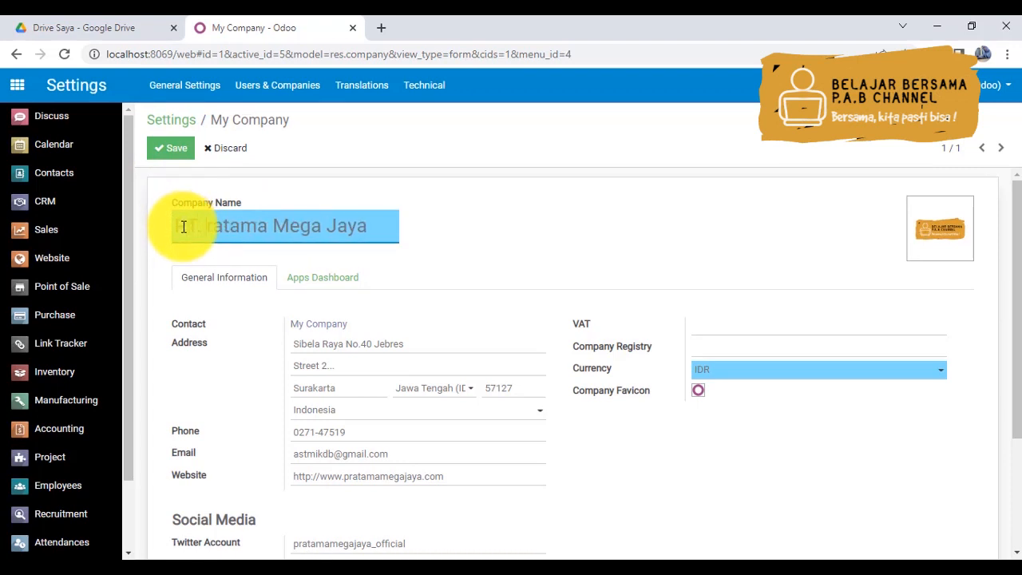
type("P")
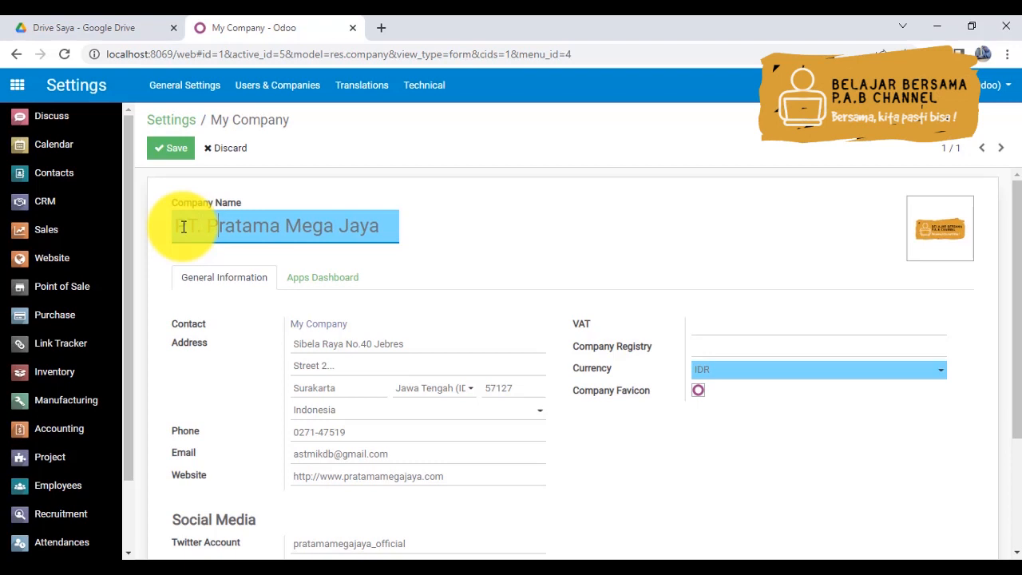
left_click(159, 156)
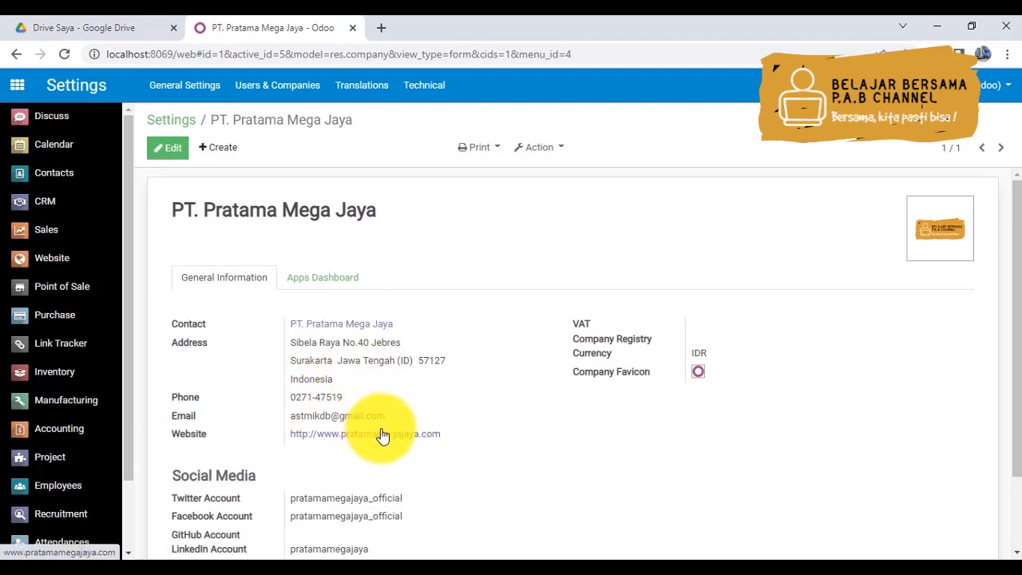
left_click_drag(1012, 435, 1003, 500)
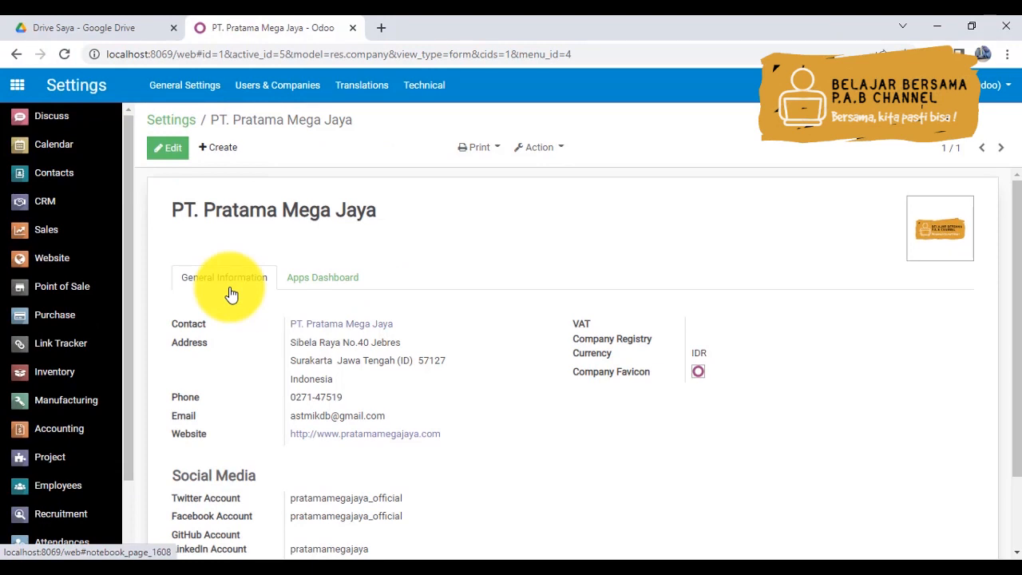
- Create a new company record named PT. Pratama Mega Jaya (Semarang)
left_click(224, 149)
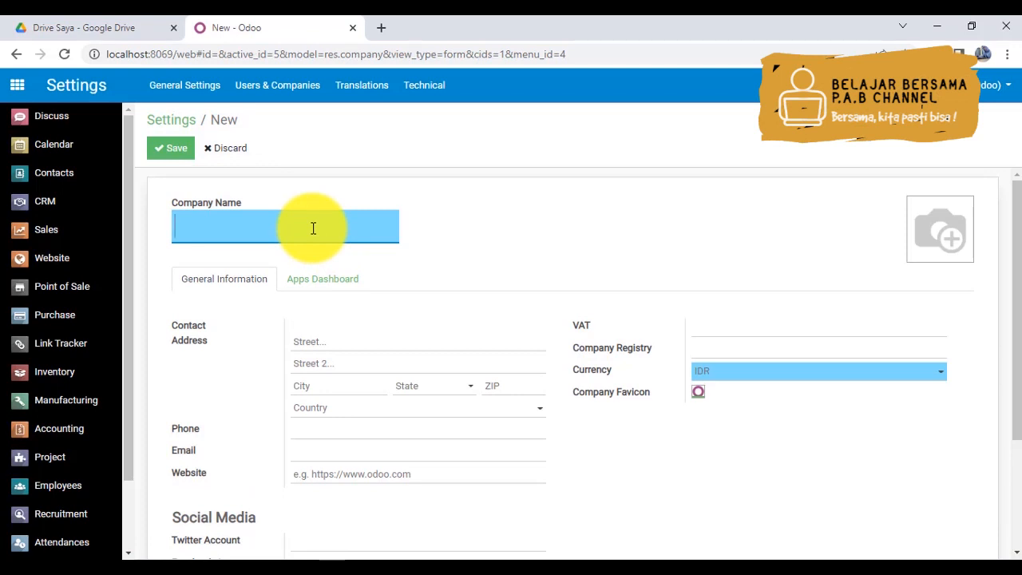
type("PT. M")
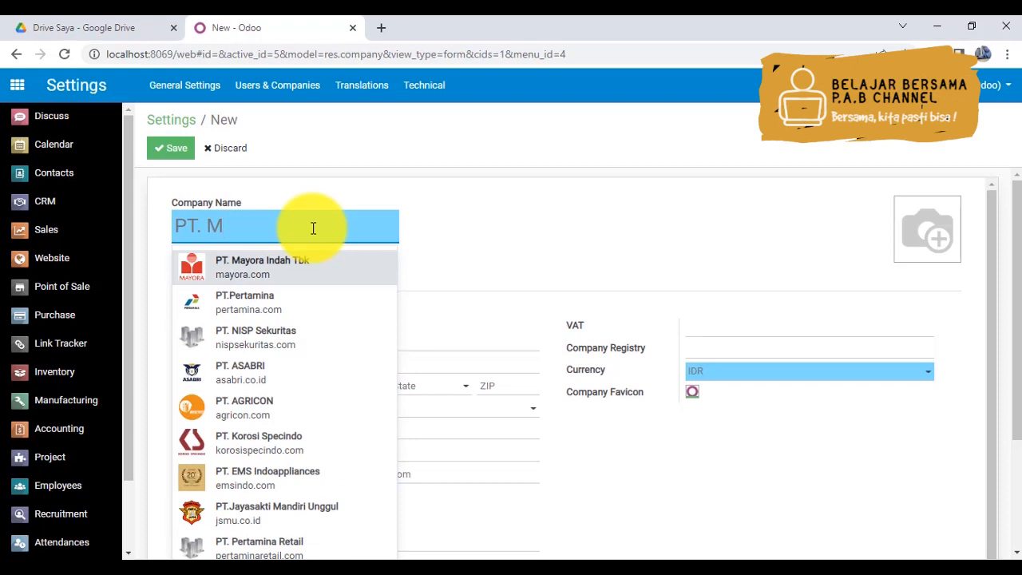
type("e")
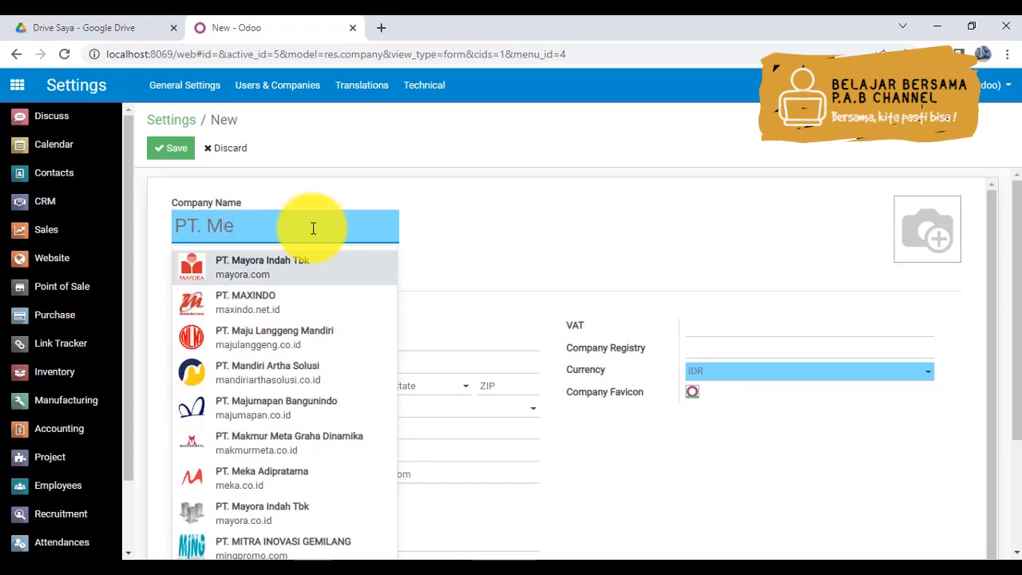
type("ga Ja")
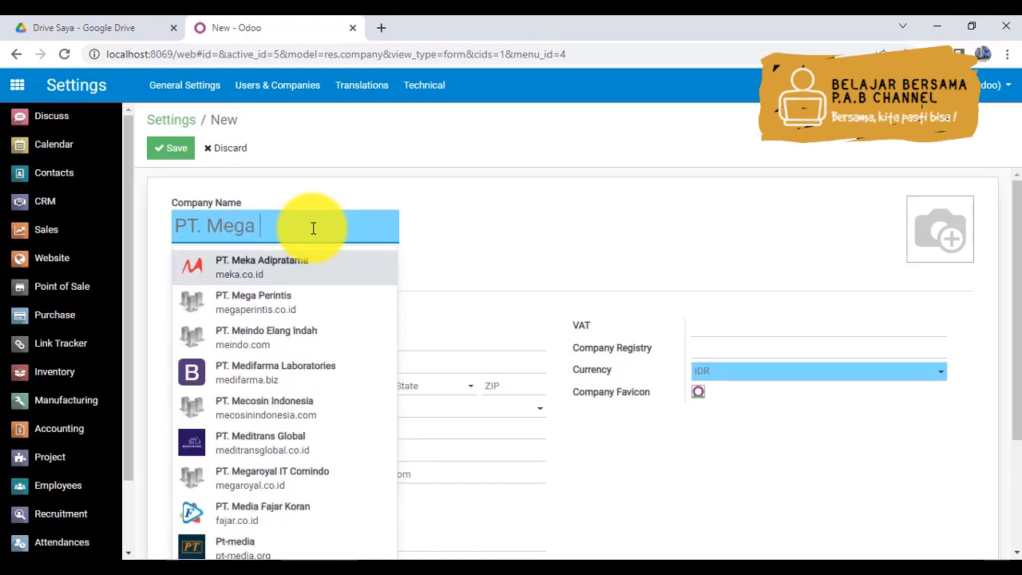
key("BackSpace")
key("BackSpace")
key("BackSpace")
key("BackSpace")
key("BackSpace")
key("BackSpace")
key("BackSpace")
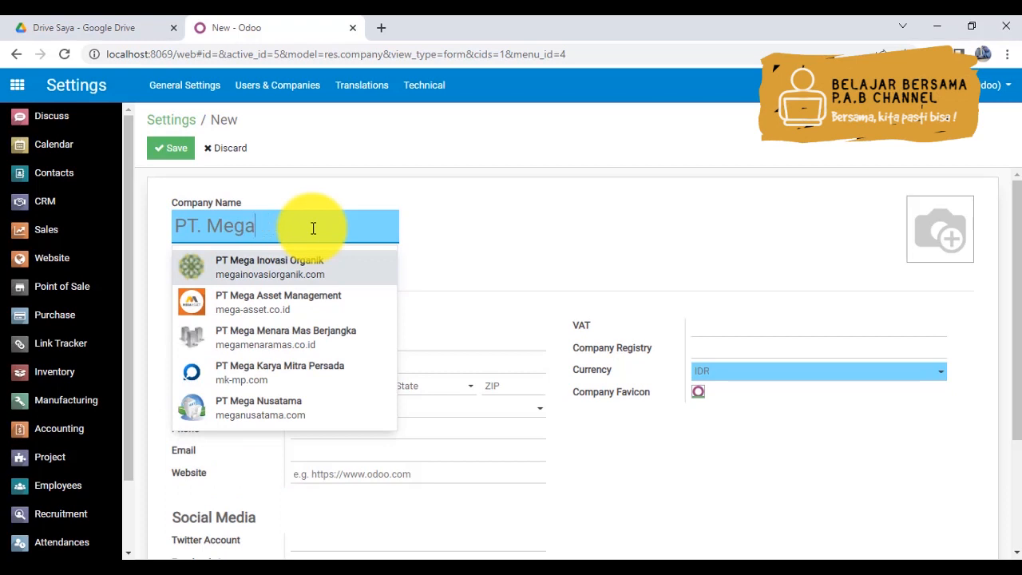
type("Pra")
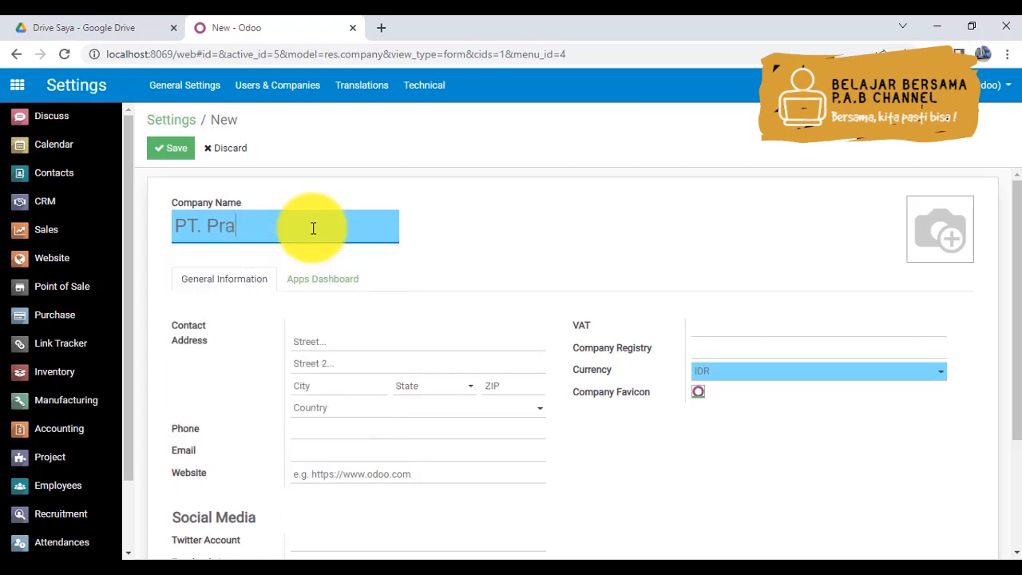
type("tama Maga Jaya Se")
key("ctrl+a")
type("a")
key("BackSpace")
key("BackSpace")
key("BackSpace")
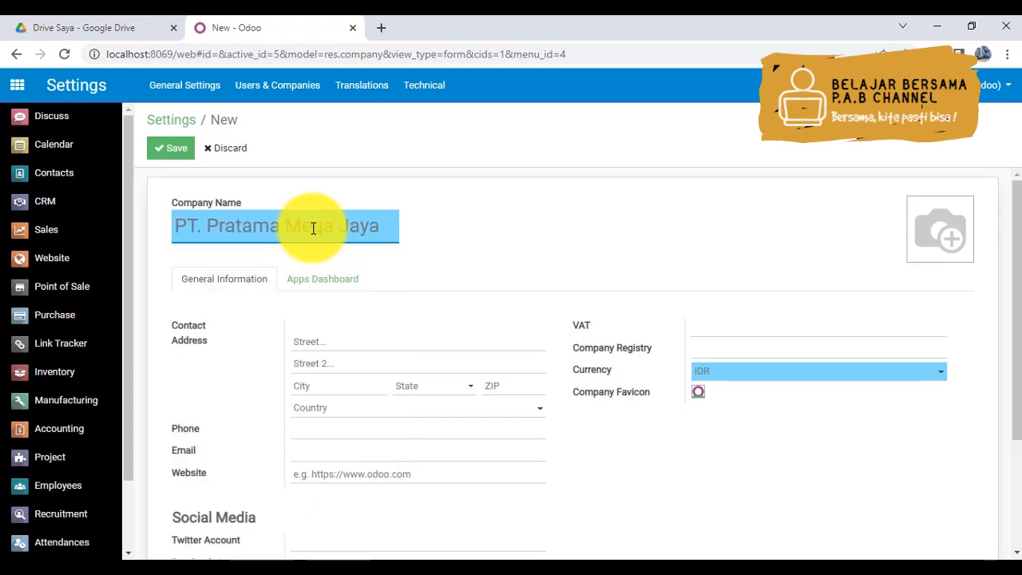
type("(Semara")
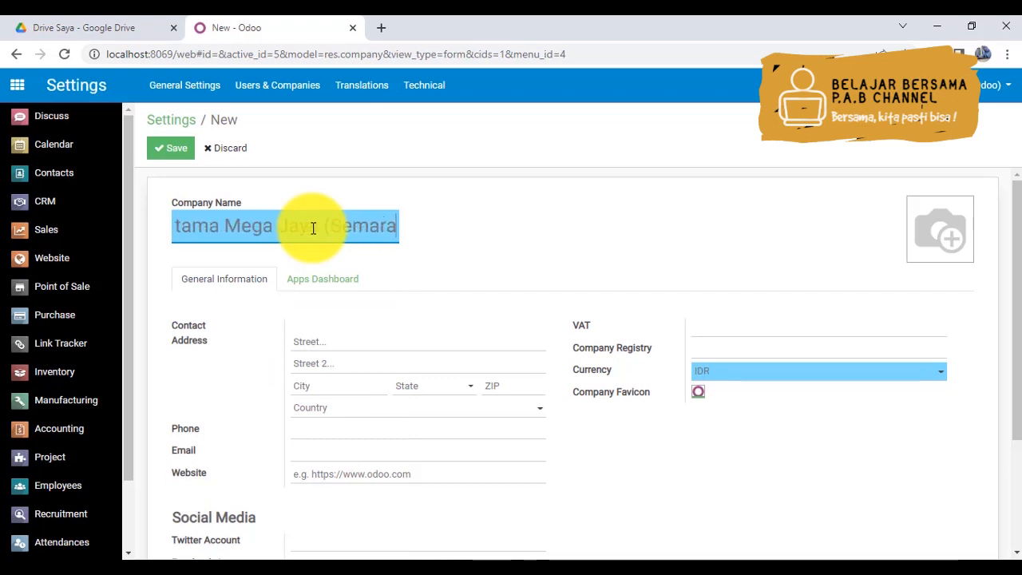
type("ng)")
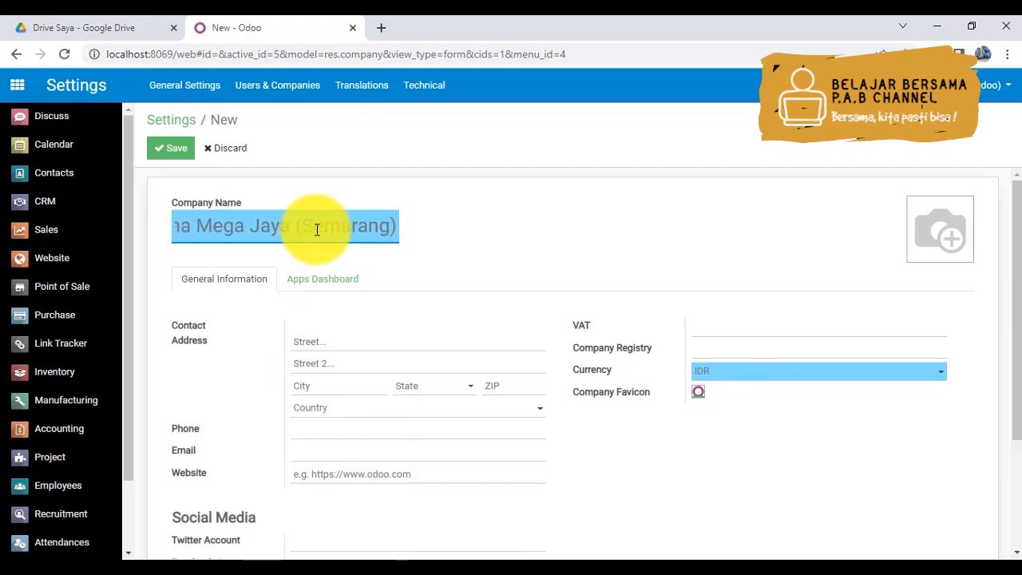
- Enter the Semarang company's street name and building number in the first line of its address
left_click(339, 345)
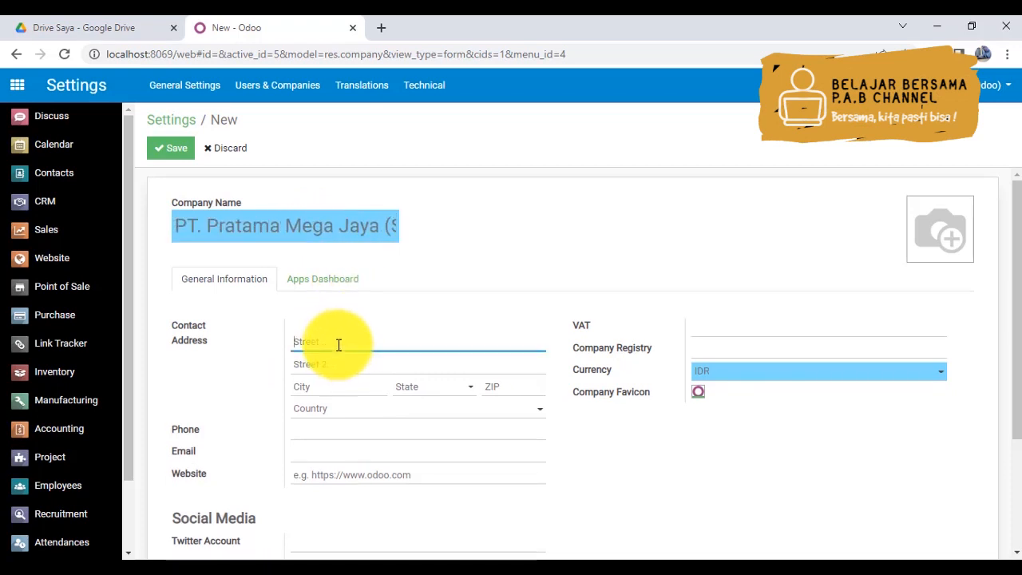
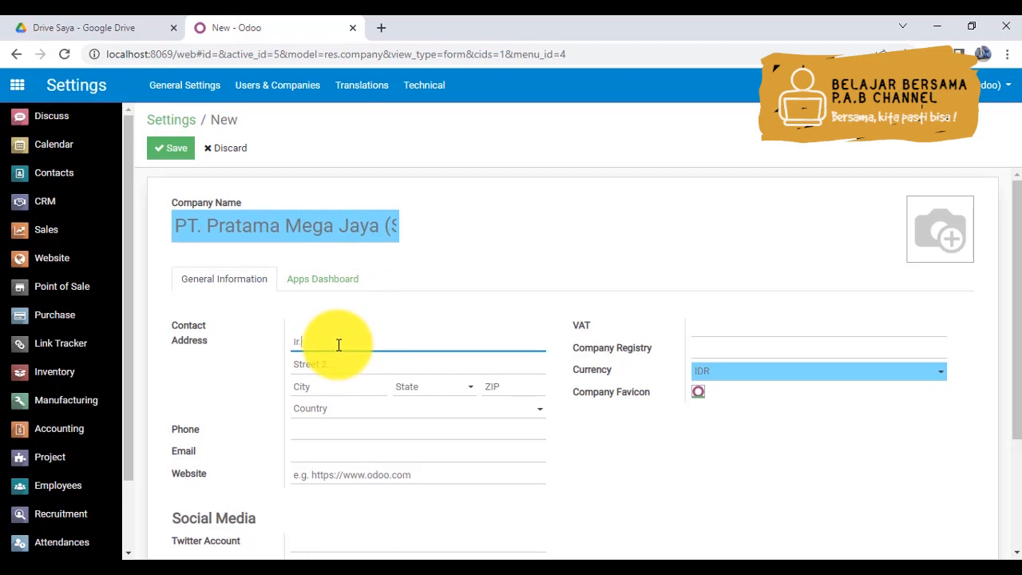
- Complete the Semarang company's address with its city, the state Jawa Tengah (ID), and the ZIP code
left_click(330, 382)
type("S")
key("Tab")
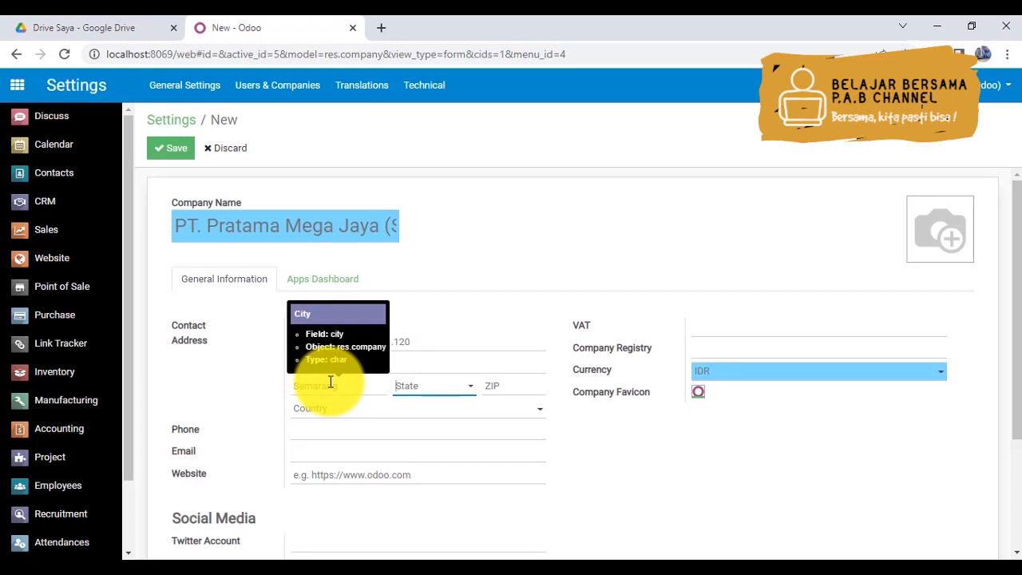
type("Jawa")
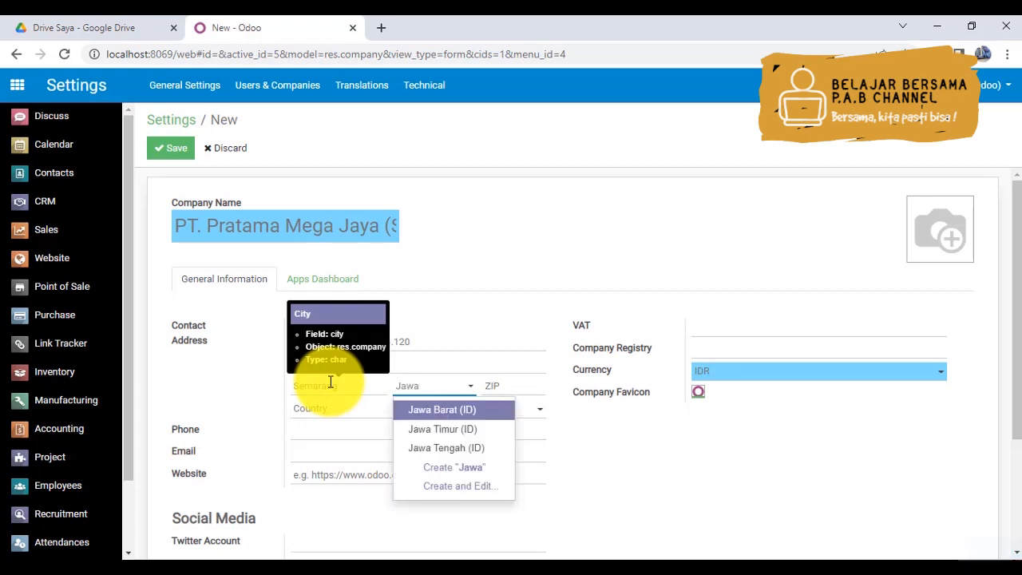
left_click(445, 447)
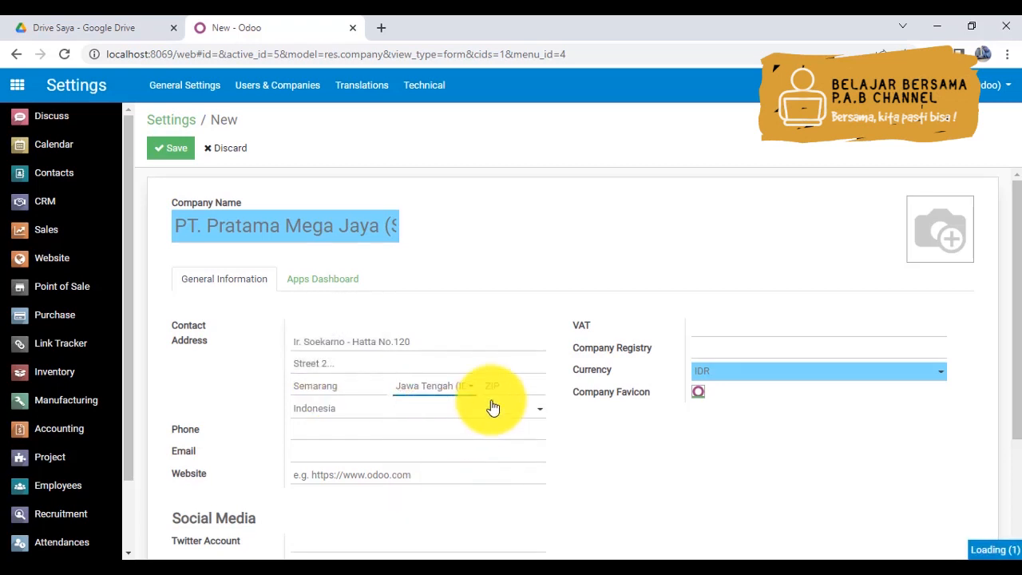
left_click(507, 387)
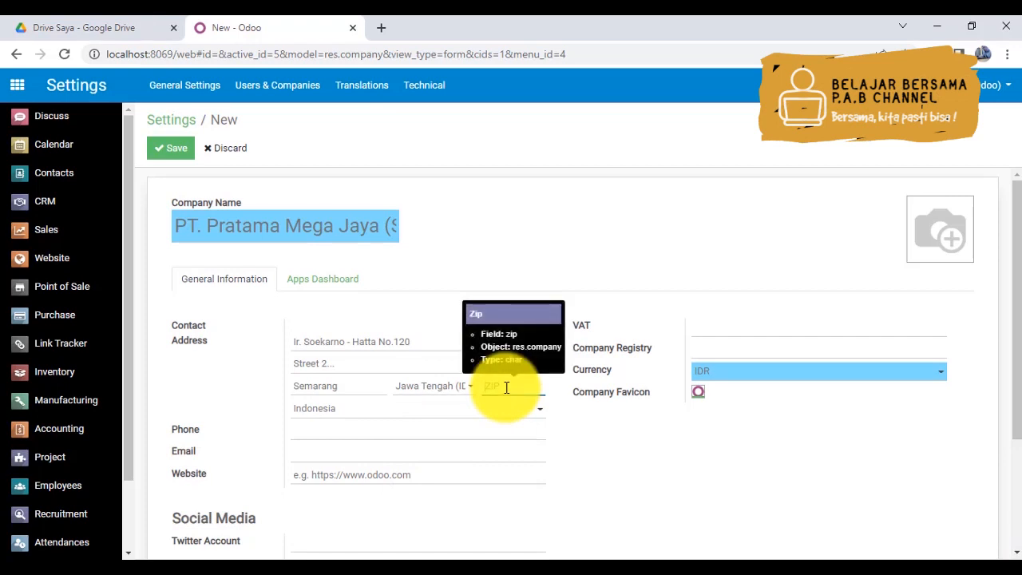
type("5012")
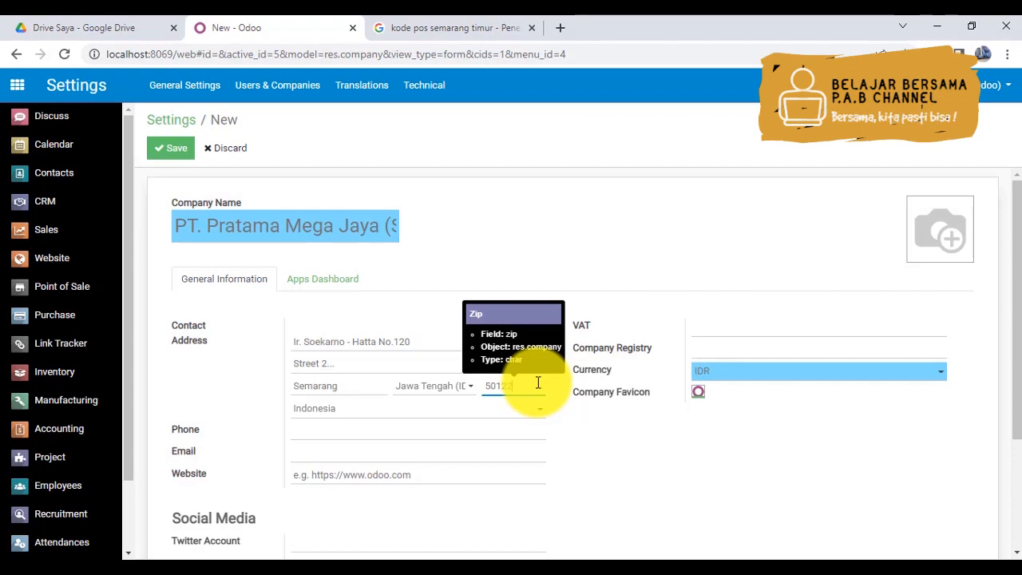
type("2")
- Enter the Semarang company's phone number
left_click(315, 432)
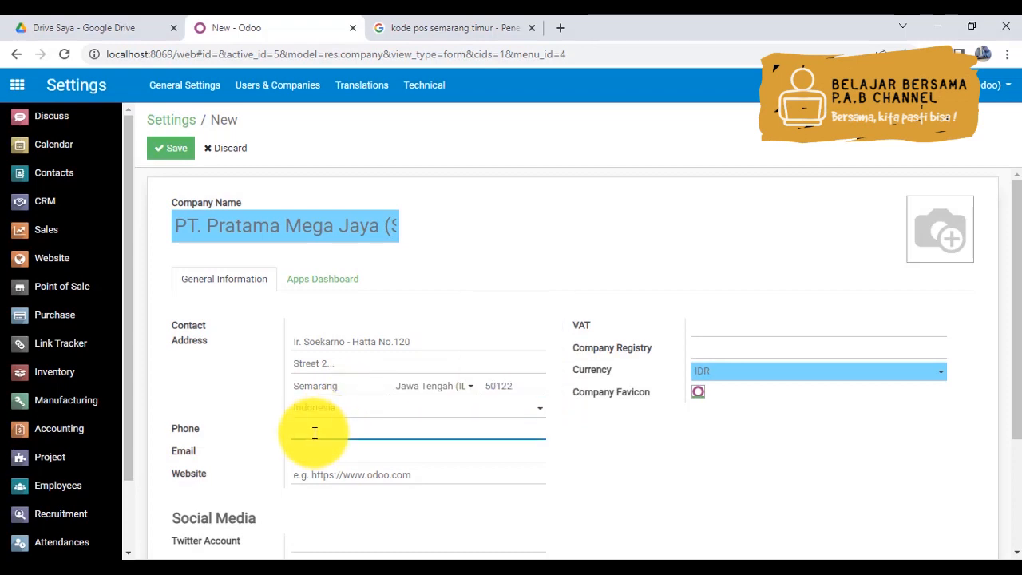
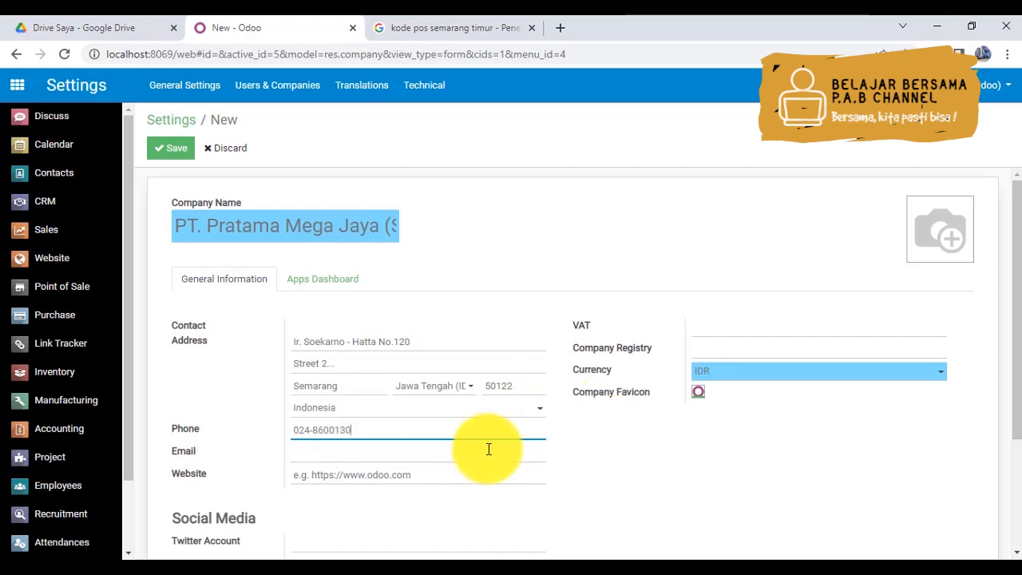
- Fill in the Semarang company's e-mail address
left_click(413, 455)
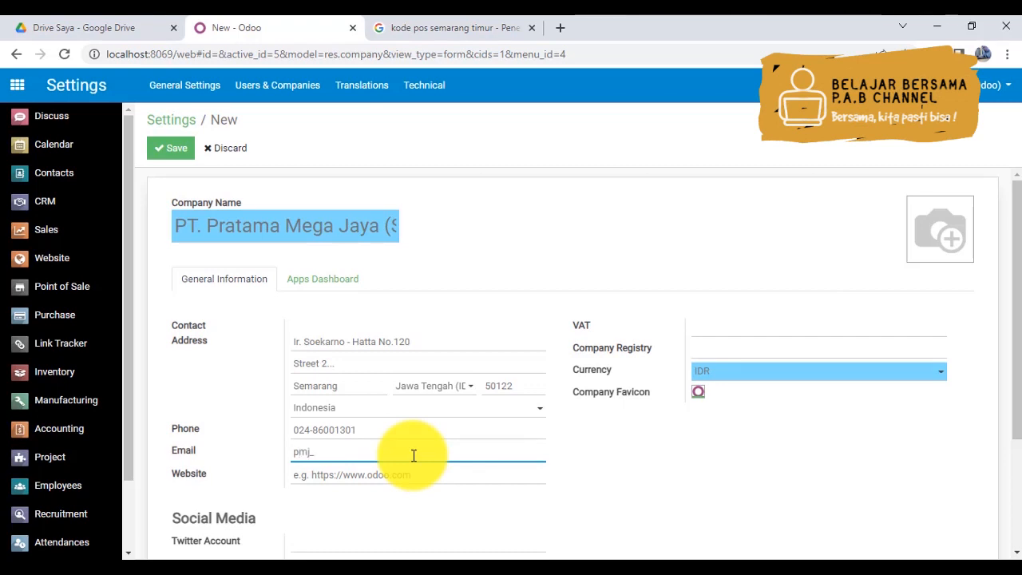
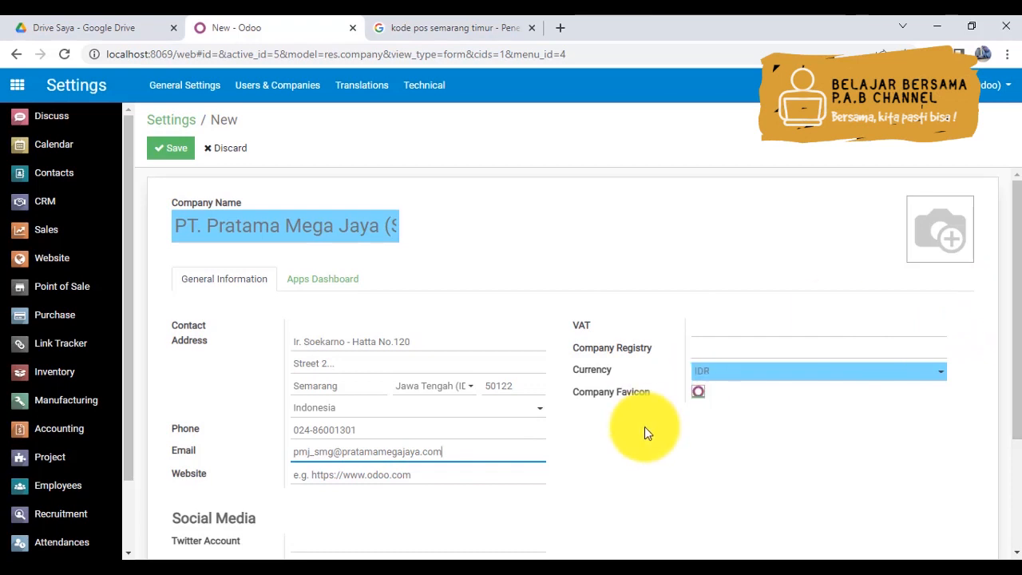
- Set the Semarang company's website to pratamamegajaya.com/smg/
left_click(392, 476)
type("pratamamega")
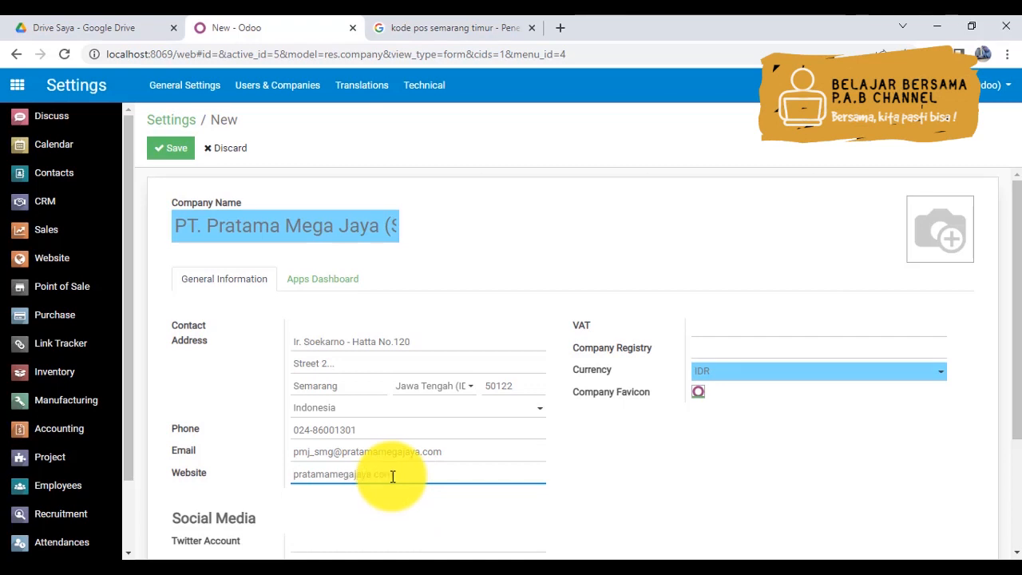
type("jaya.com/smg/")
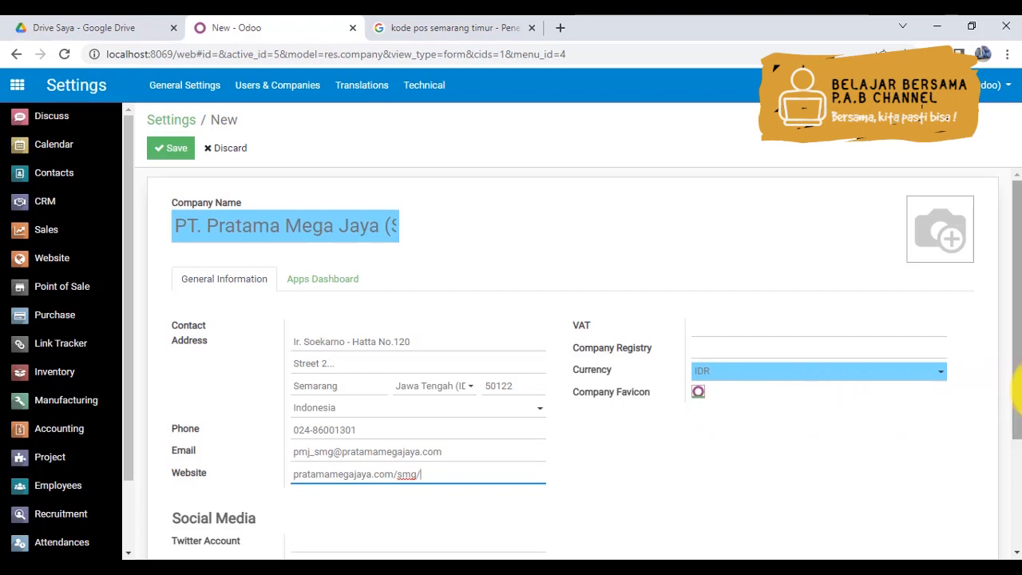
- Enter pratamamegajaya_smg as both the Twitter and the Facebook account of the Semarang company
left_click_drag(1016, 359, 1008, 474)
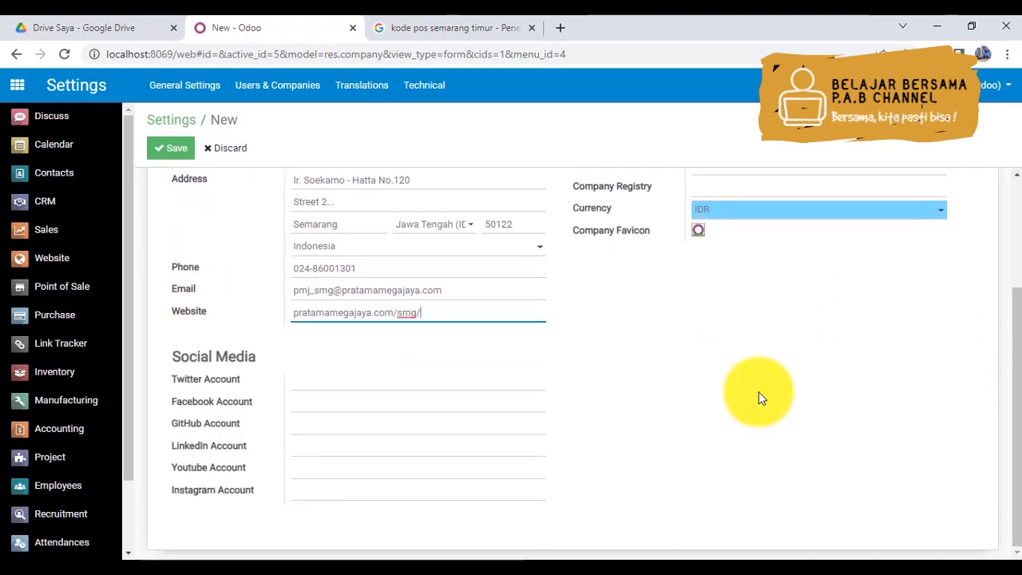
left_click(318, 375)
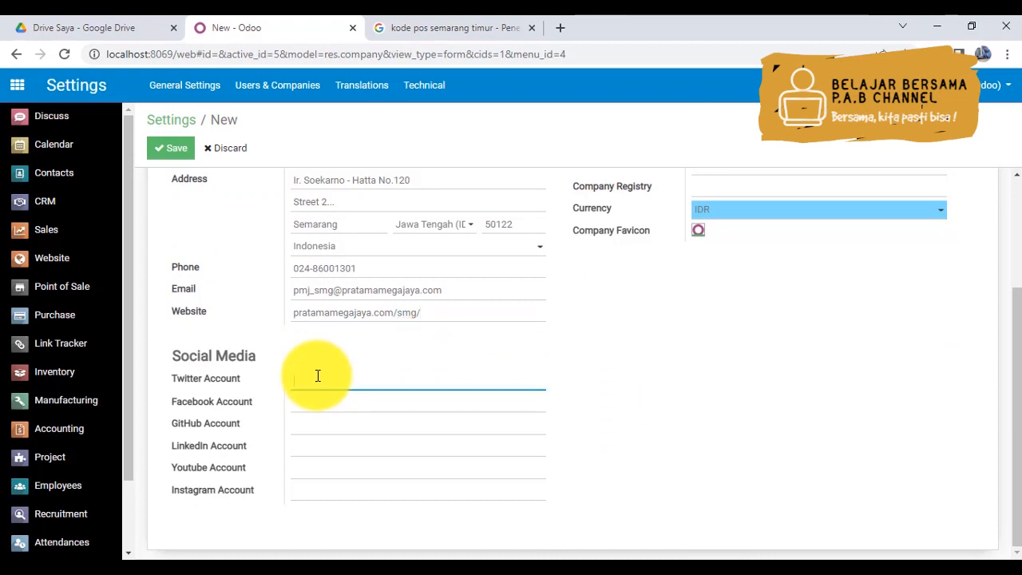
type("pratamamegajaya_smh")
key("BackSpace")
type("g")
left_click(317, 401)
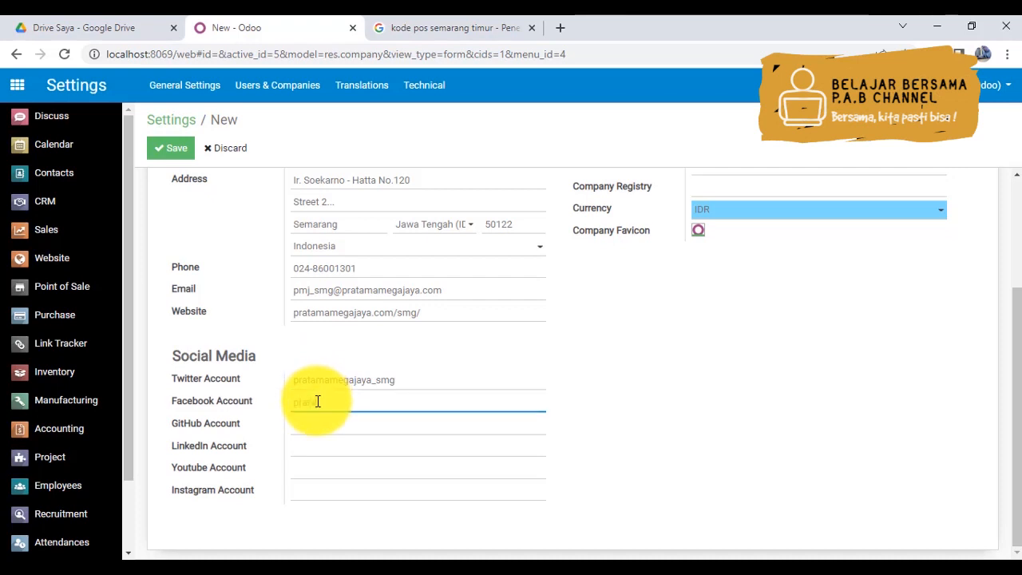
type("pratamamegajaya_smg")
- Enter pratamamegajaya_smgofficial as both the Youtube and the Instagram account of the Semarang company
left_click(308, 463)
type("pratamamega")
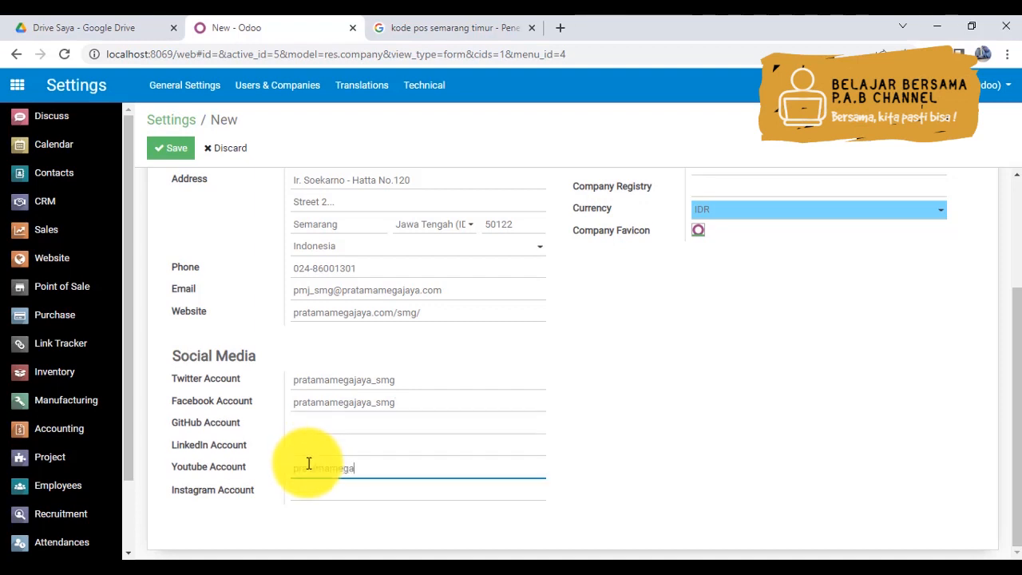
type("jaya_smgofficial")
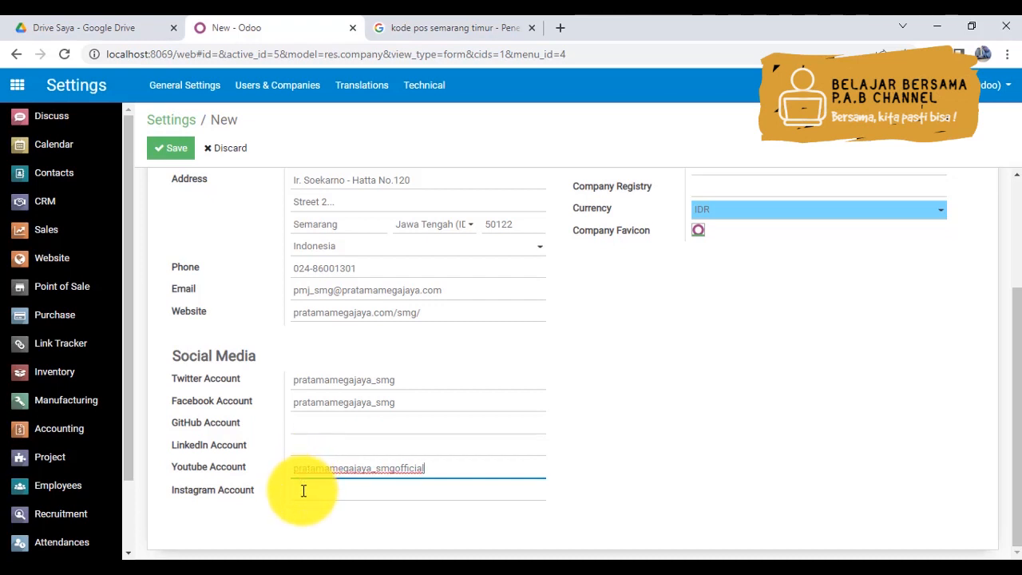
left_click(303, 491)
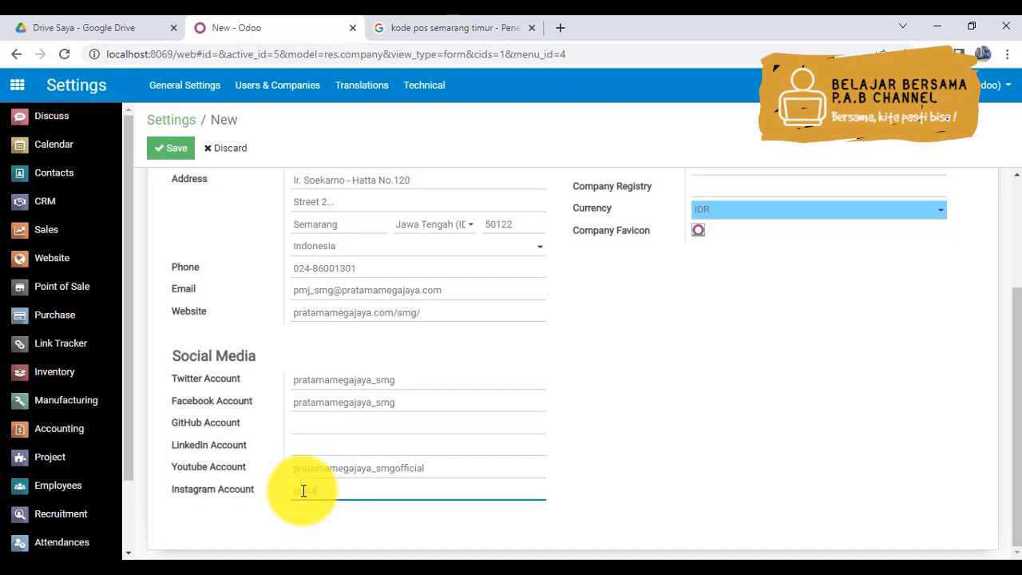
type("pratamamegaj")
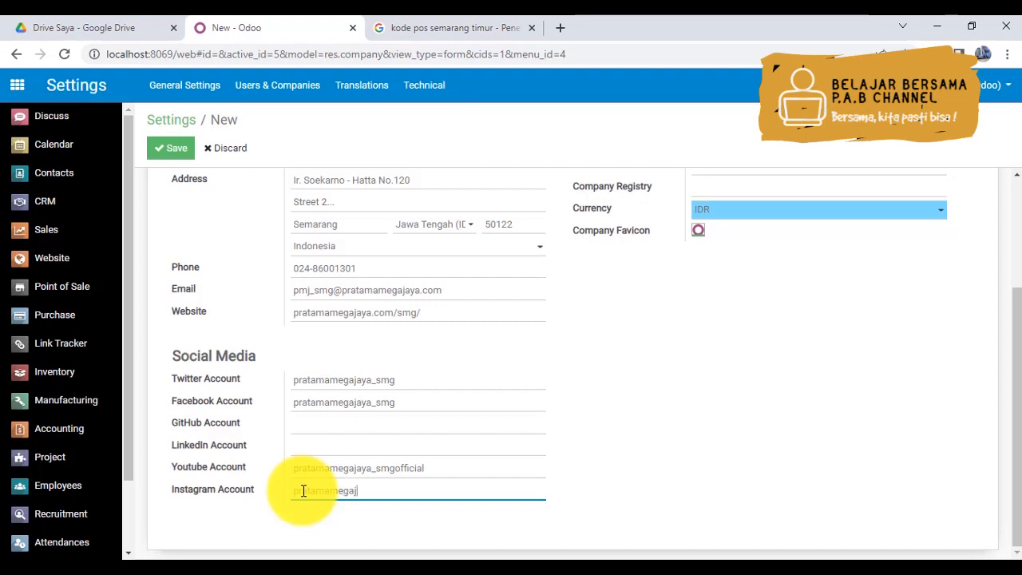
type("aya_smgofficial")
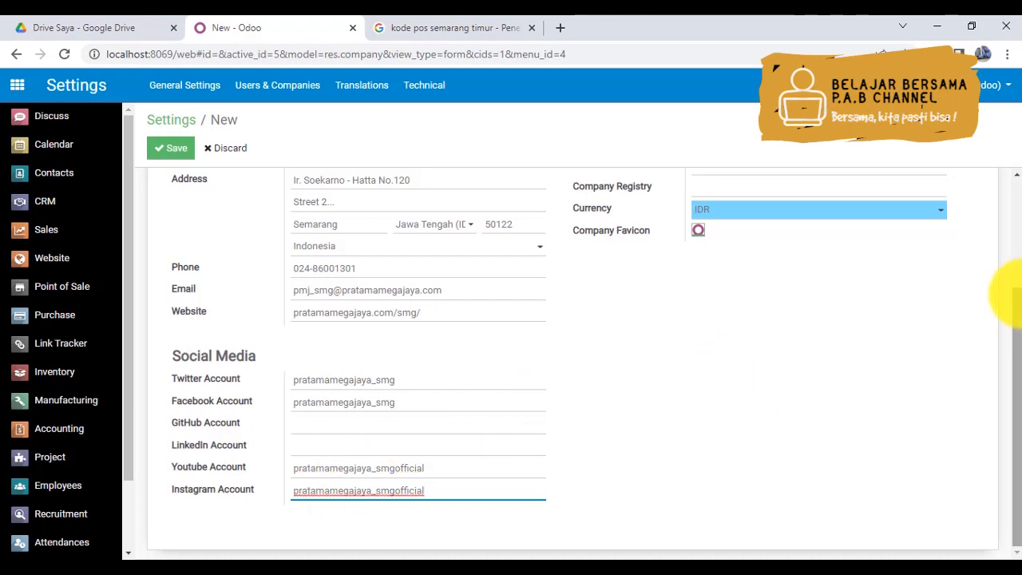
left_click(1018, 281)
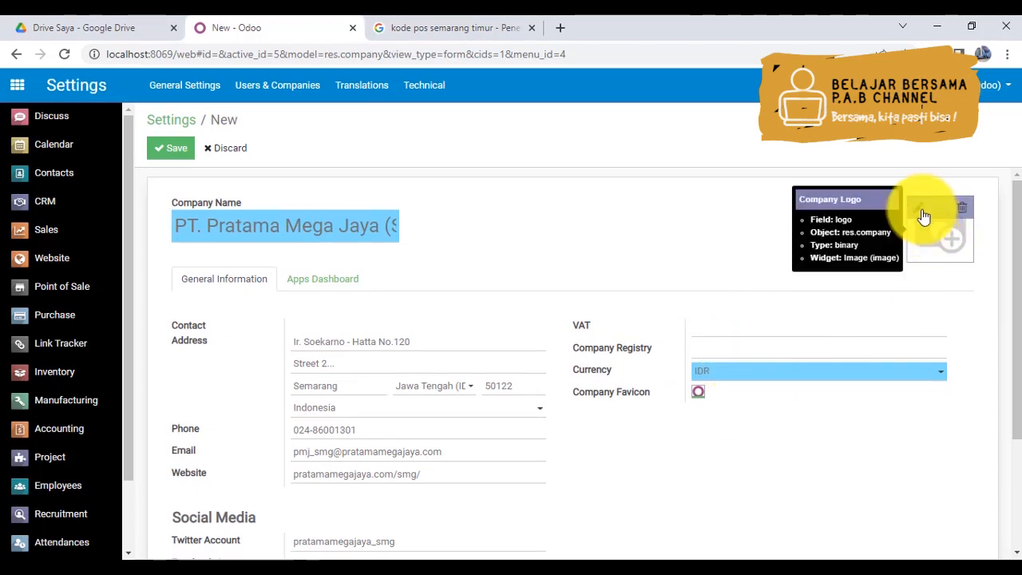
- Upload the lorem image from the Pictures folder as the Semarang company's logo and save the new company
left_click(922, 212)
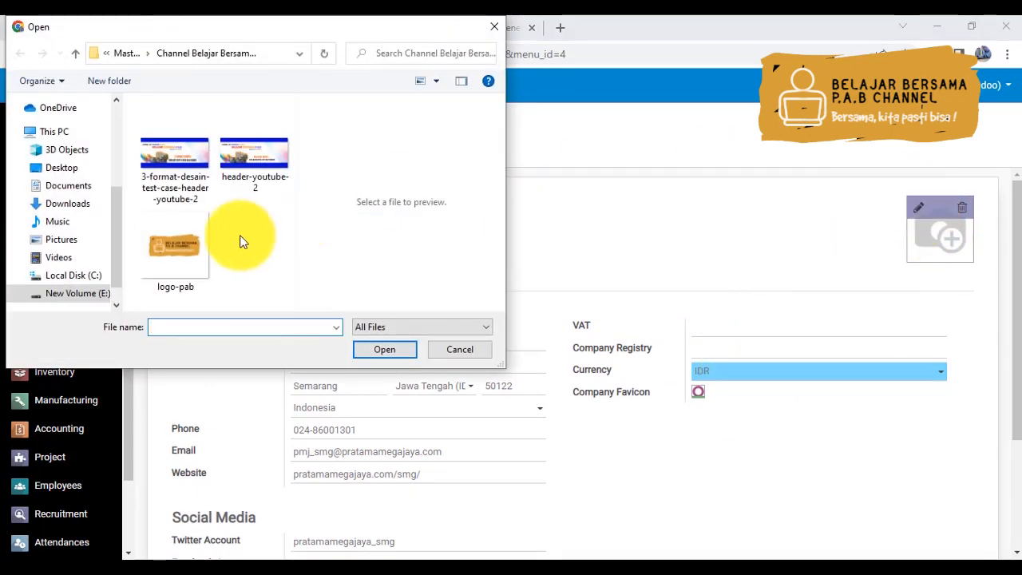
left_click(61, 240)
left_click(289, 256)
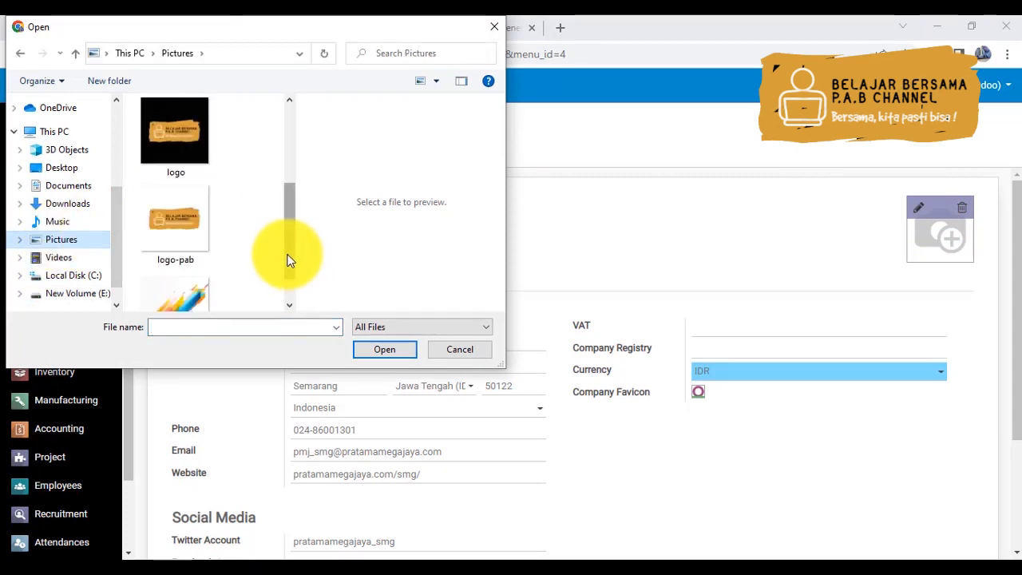
left_click_drag(289, 263, 291, 293)
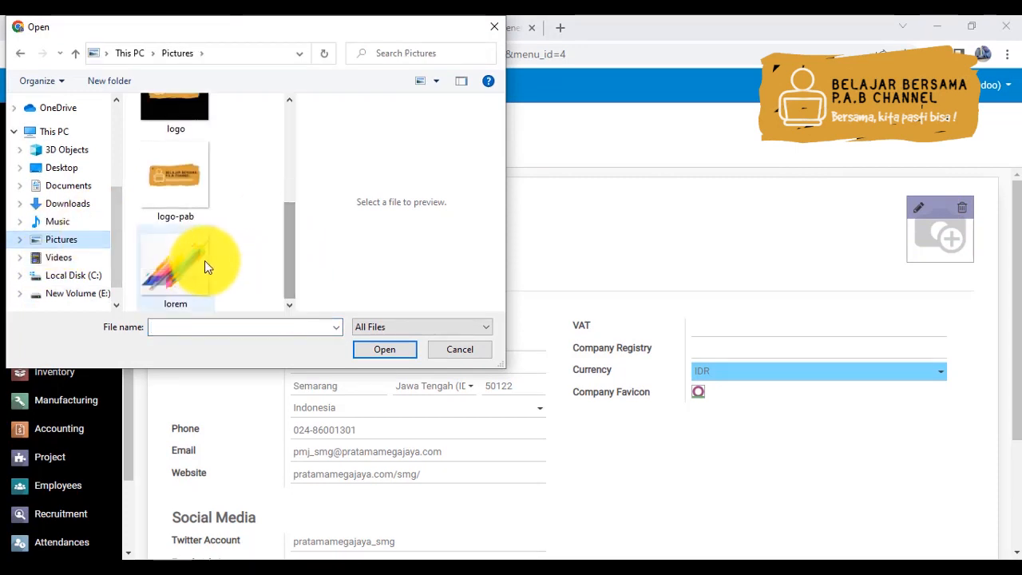
left_click(194, 262)
double_click(193, 261)
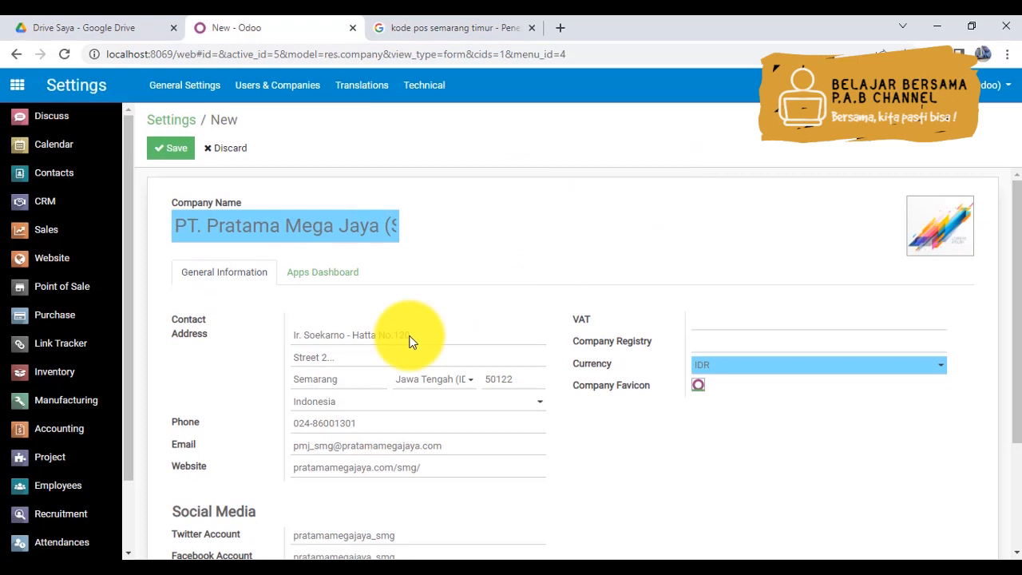
left_click(168, 152)
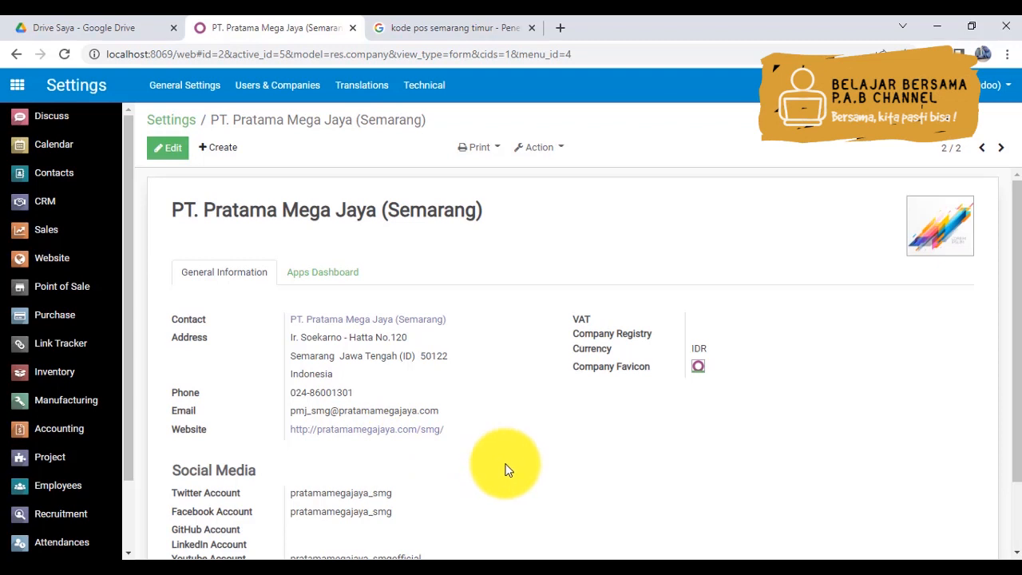
- Reopen PT. Pratama Mega Jaya (Semarang) from the company list, set its parent company to PT. Pratama Mega Jaya and save
left_click(174, 124)
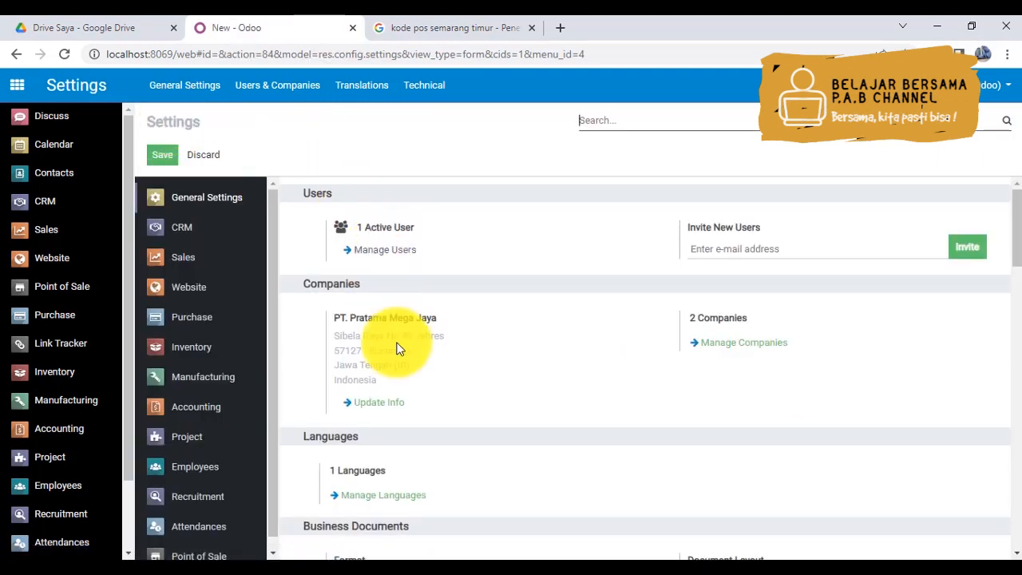
left_click(726, 345)
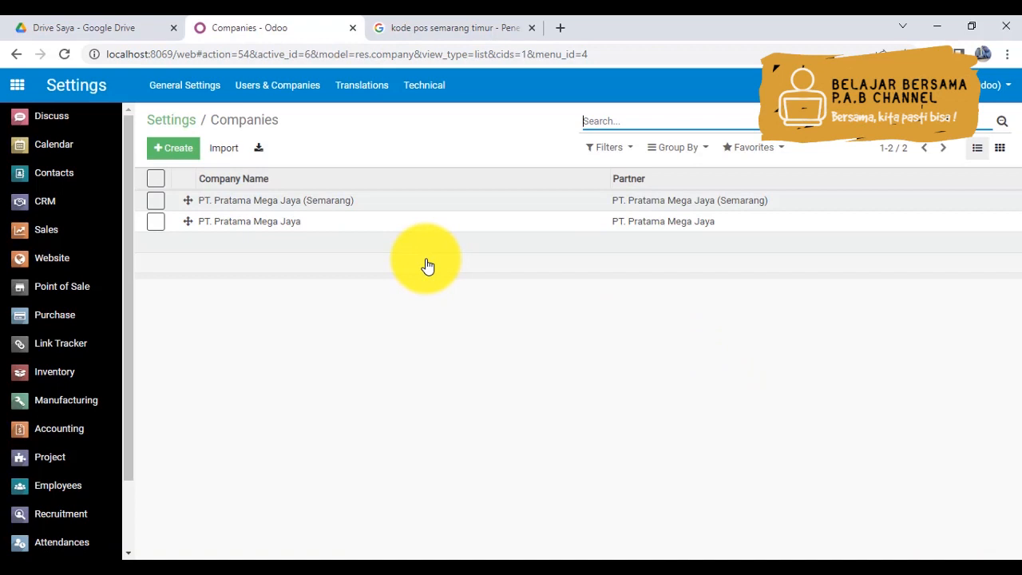
left_click(265, 206)
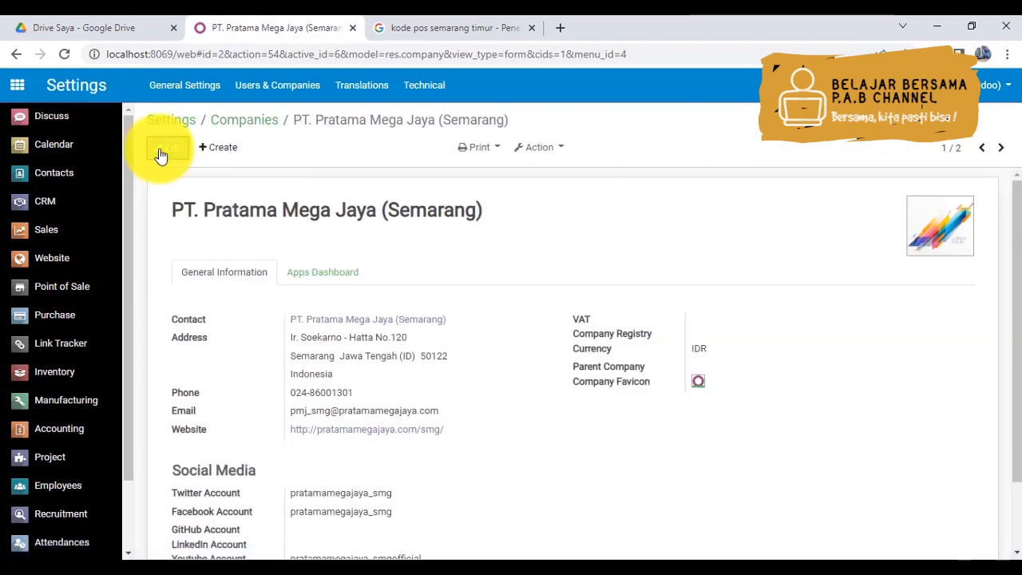
left_click(163, 149)
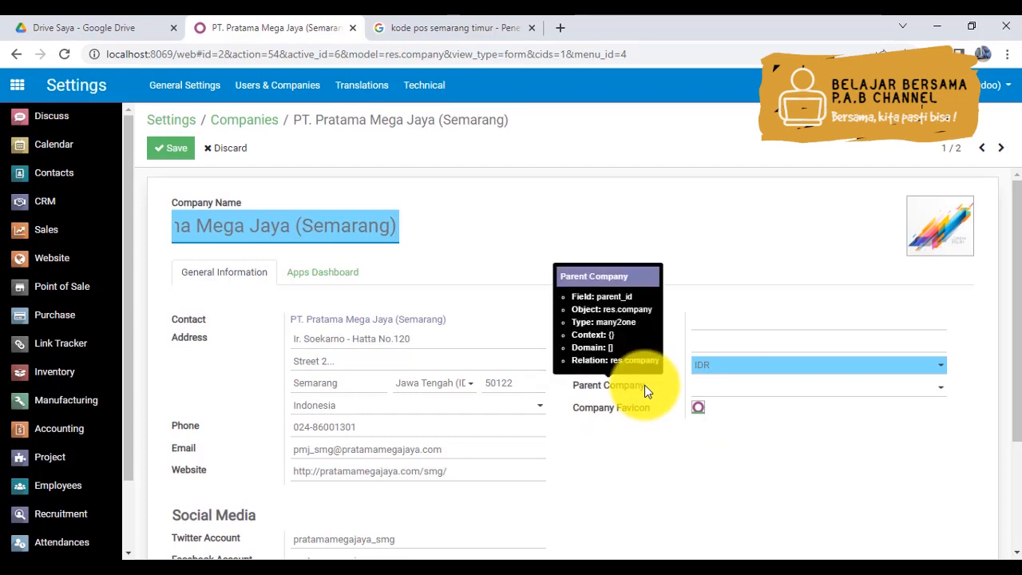
left_click(715, 388)
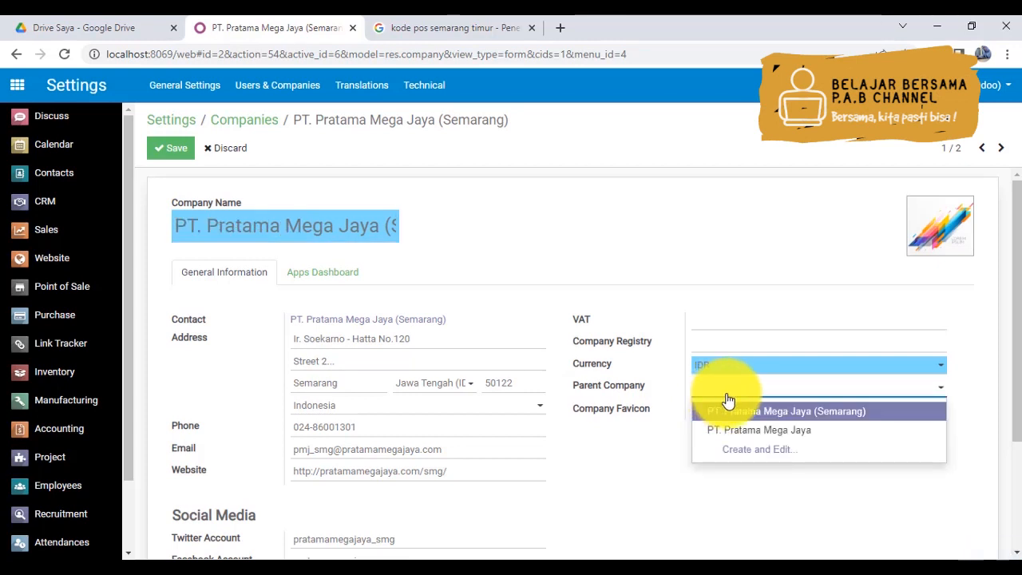
left_click(765, 431)
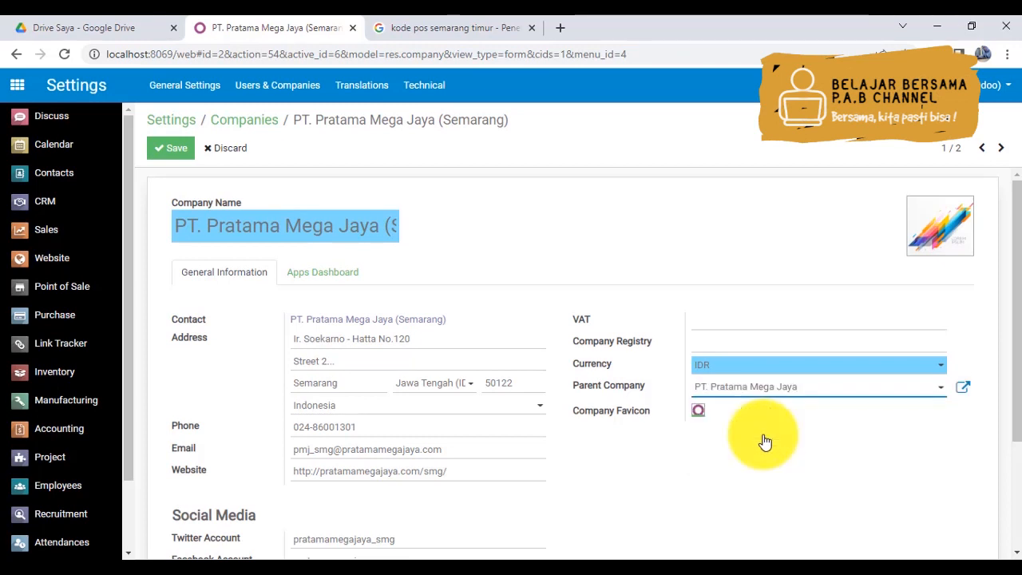
left_click(168, 148)
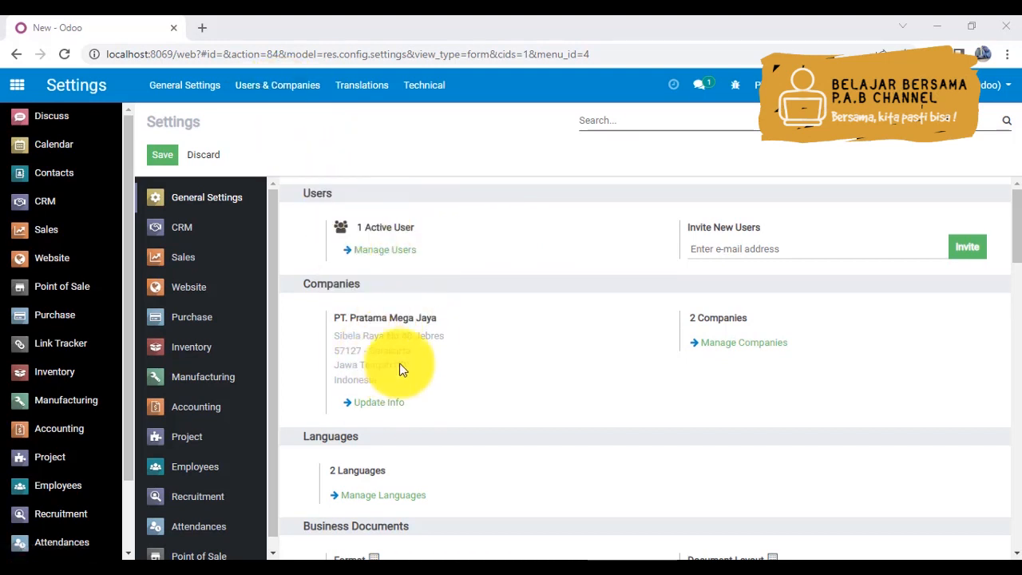
- Open the Administrator user's record from the user list and replace its name with the administrator's own name
left_click(286, 86)
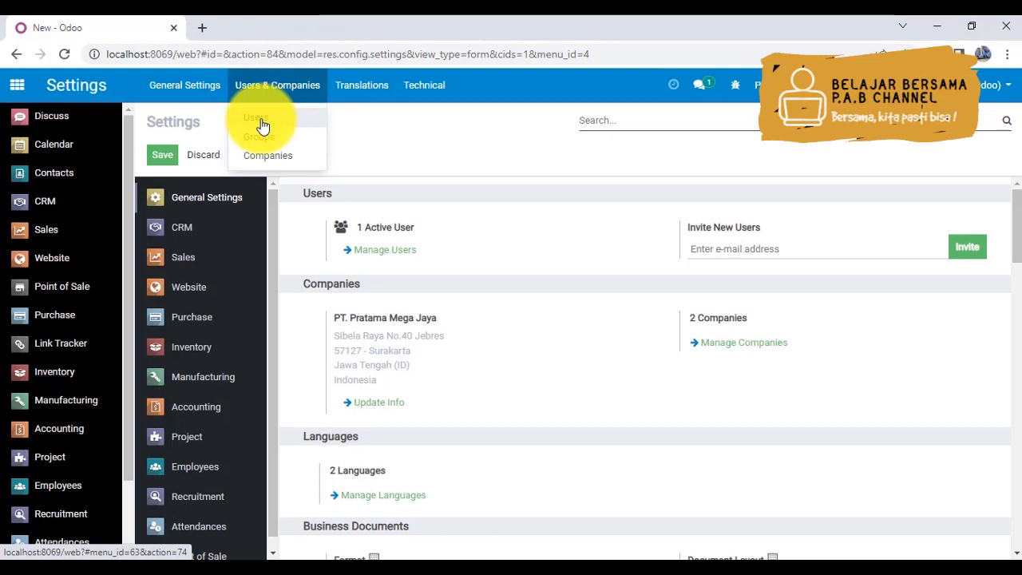
left_click(376, 251)
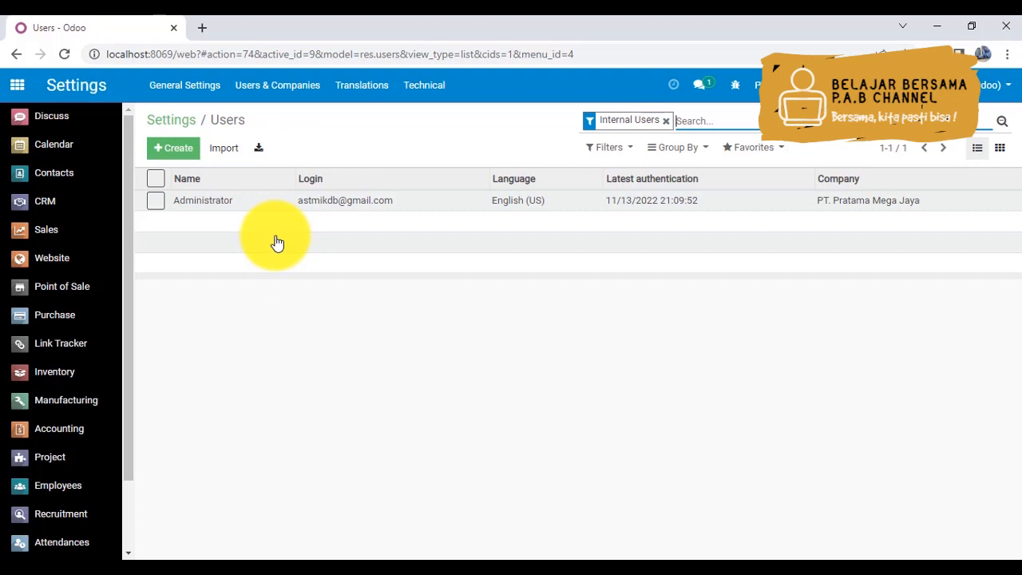
left_click(277, 102)
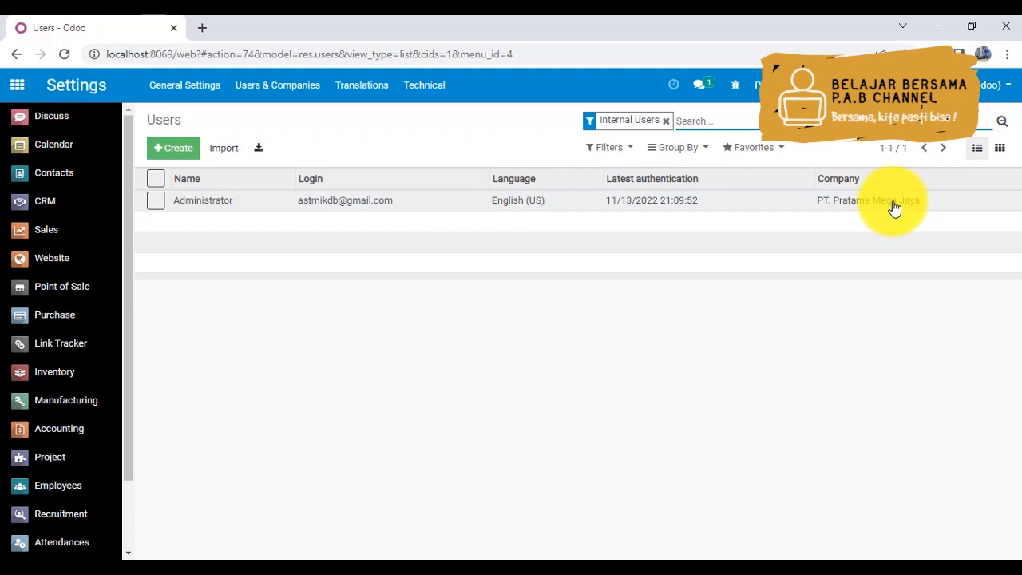
left_click(195, 203)
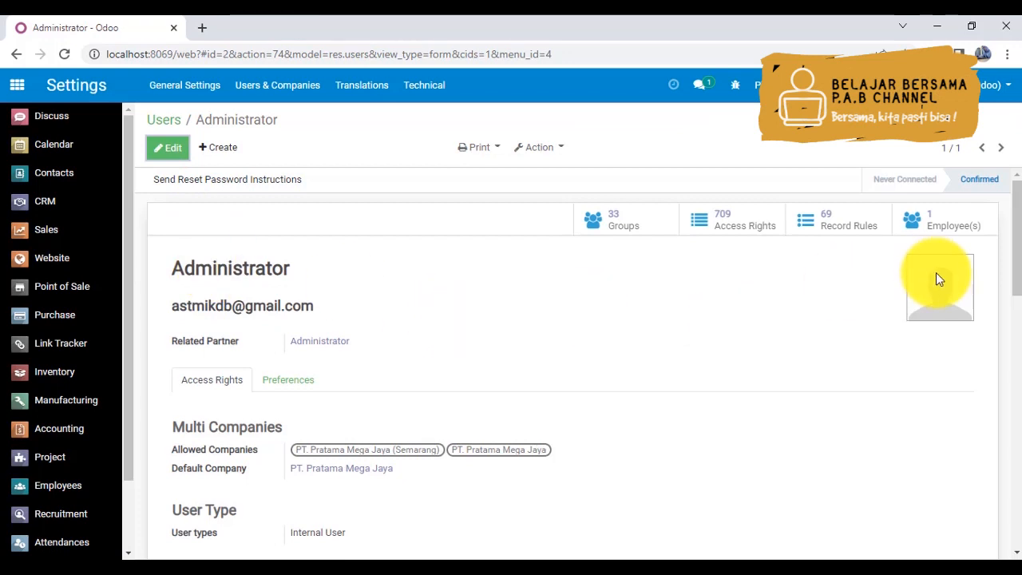
left_click_drag(1017, 232, 1018, 295)
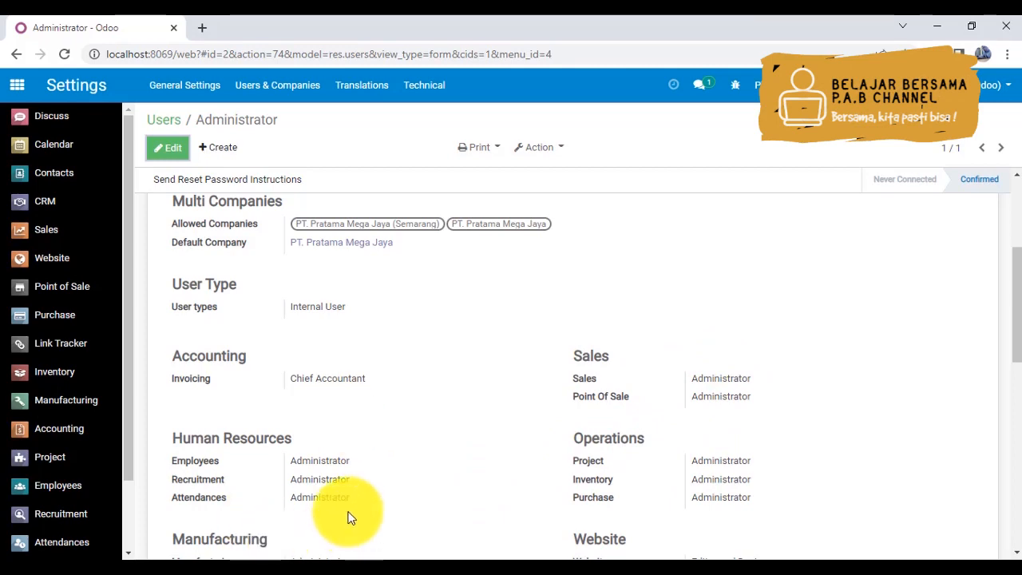
left_click_drag(1015, 331, 1015, 244)
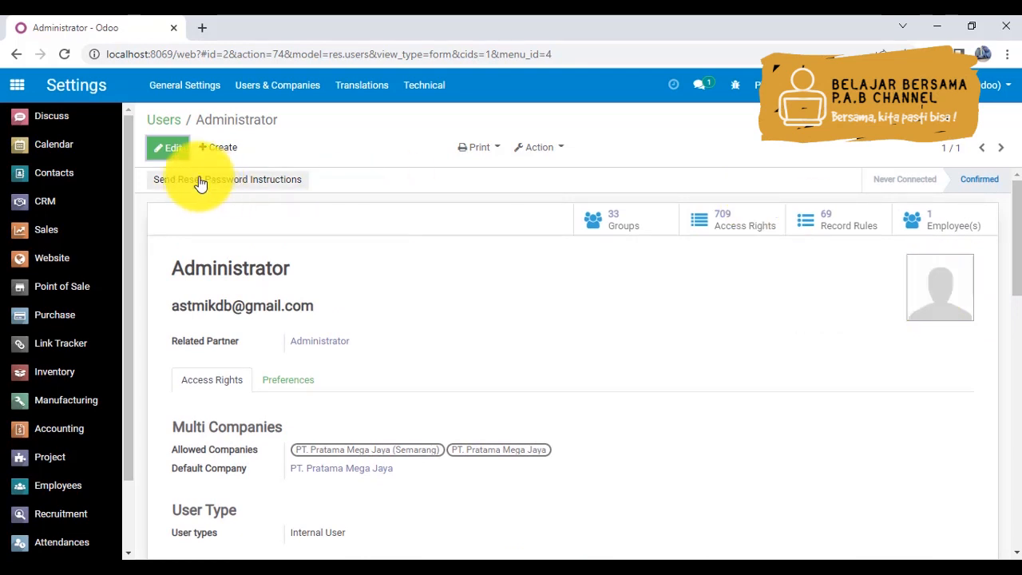
left_click(171, 148)
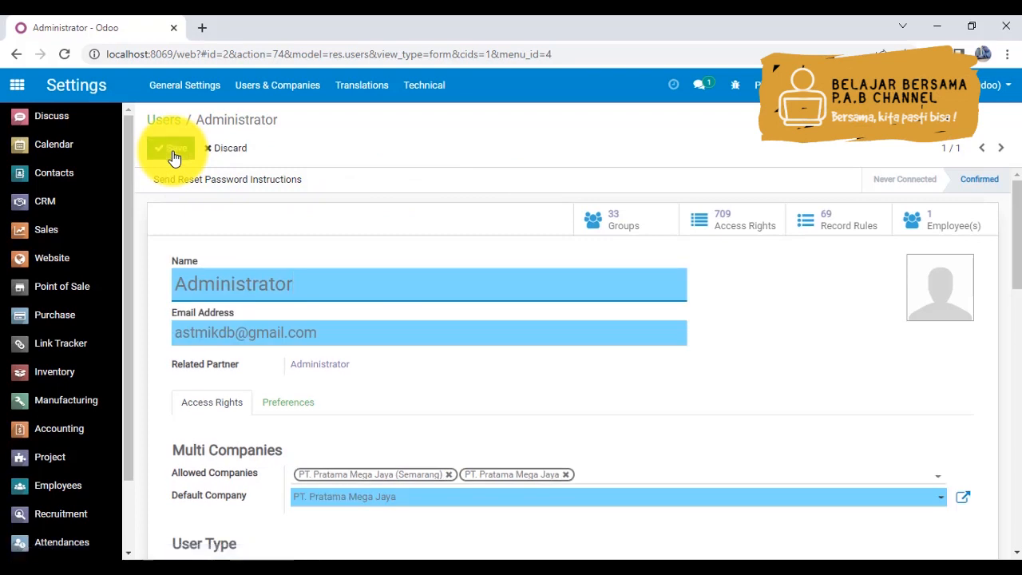
left_click_drag(336, 283, 104, 265)
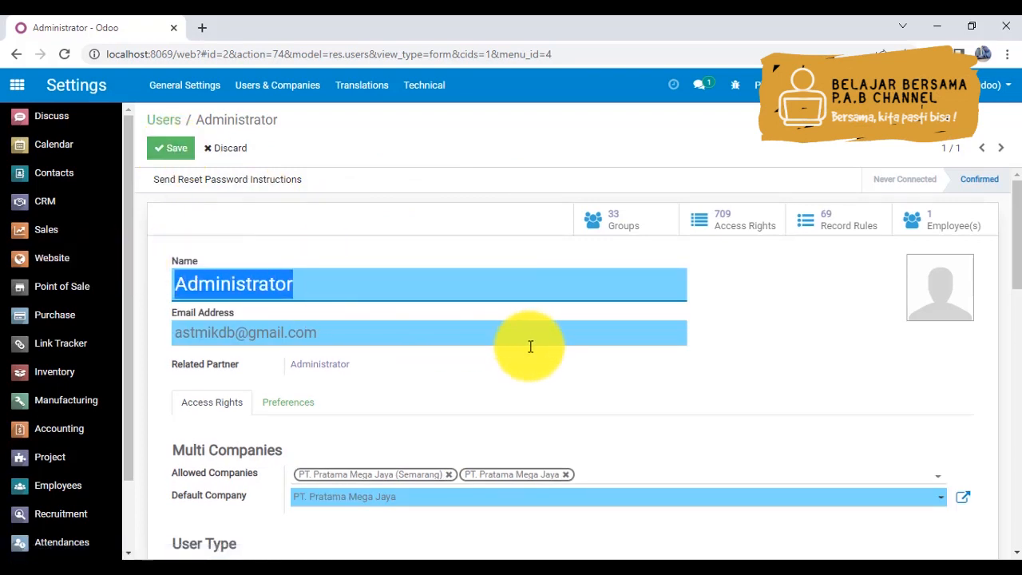
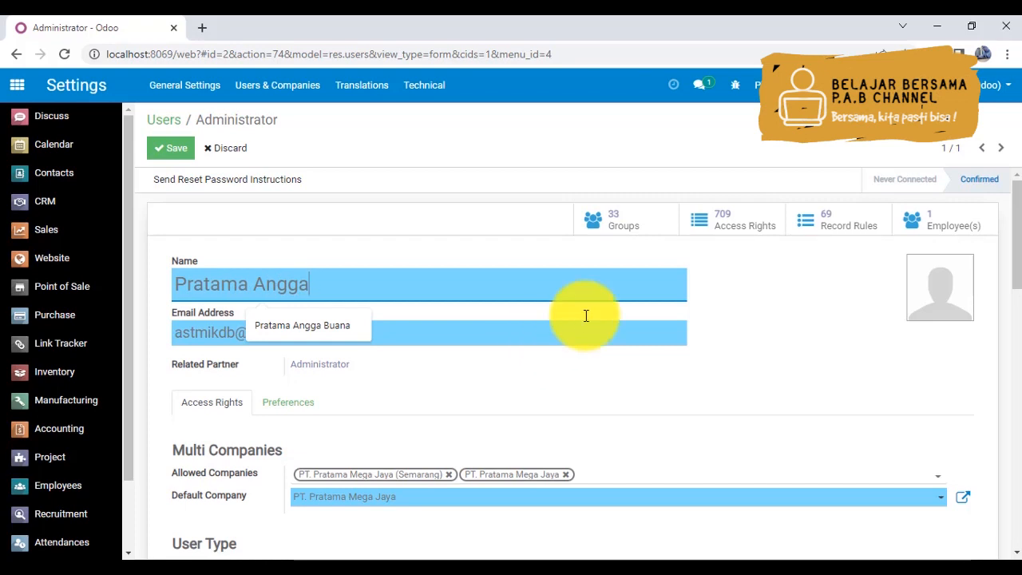
left_click(498, 327)
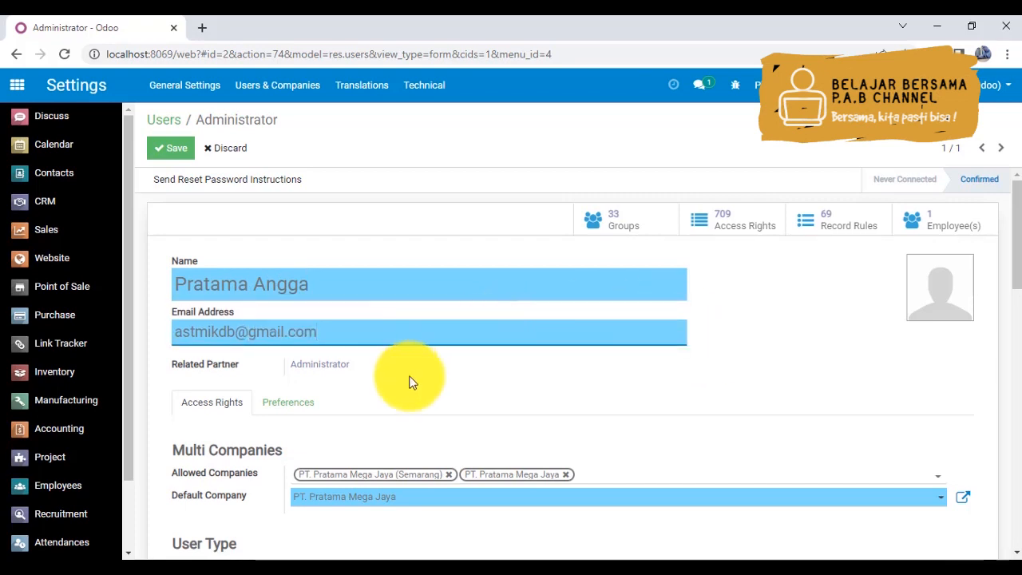
- Upload the logo-pab image from the Pictures folder as the administrator's profile picture and save the user
mouse_move(1016, 237)
left_mouse_down()
mouse_move(1018, 259)
mouse_move(1017, 238)
left_mouse_up()
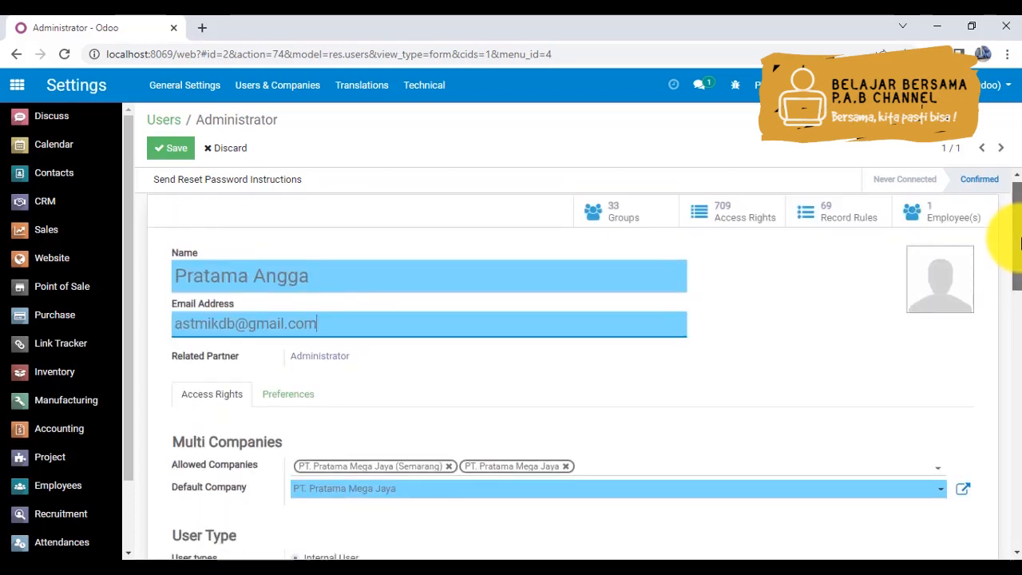
left_click(921, 257)
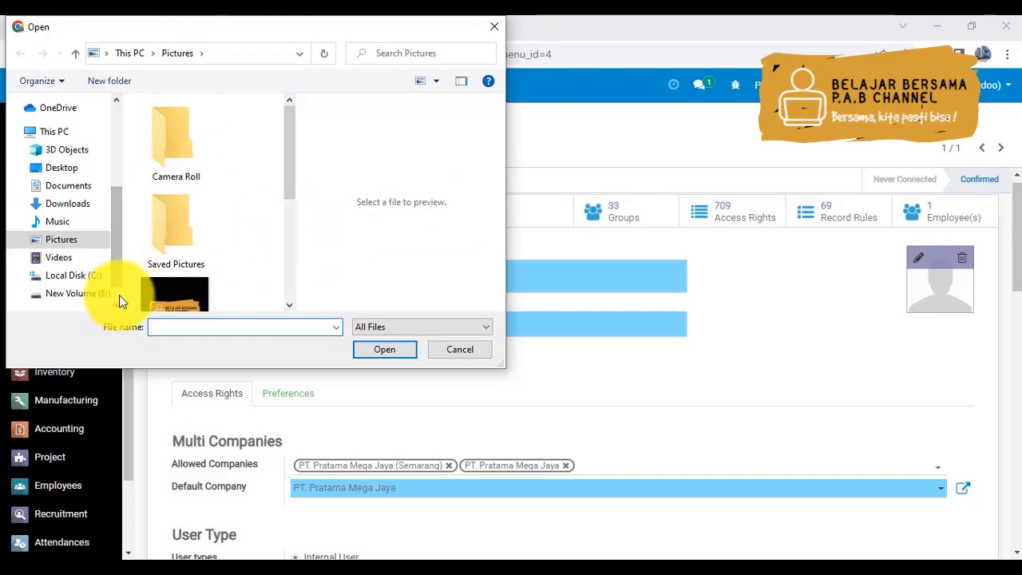
scroll(294, 269, "down", 1)
scroll(293, 270, "down", 3)
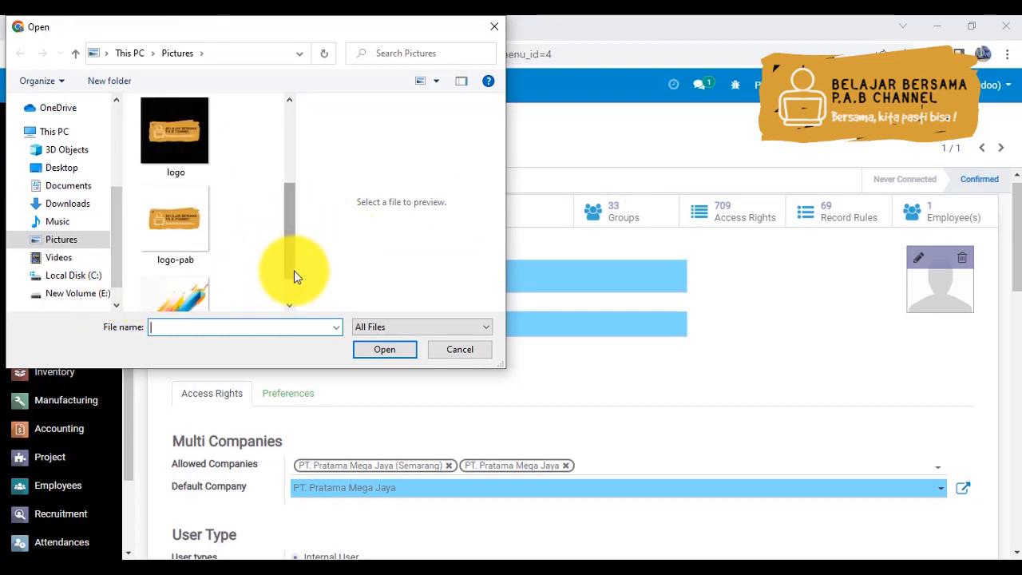
left_click(172, 223)
double_click(173, 223)
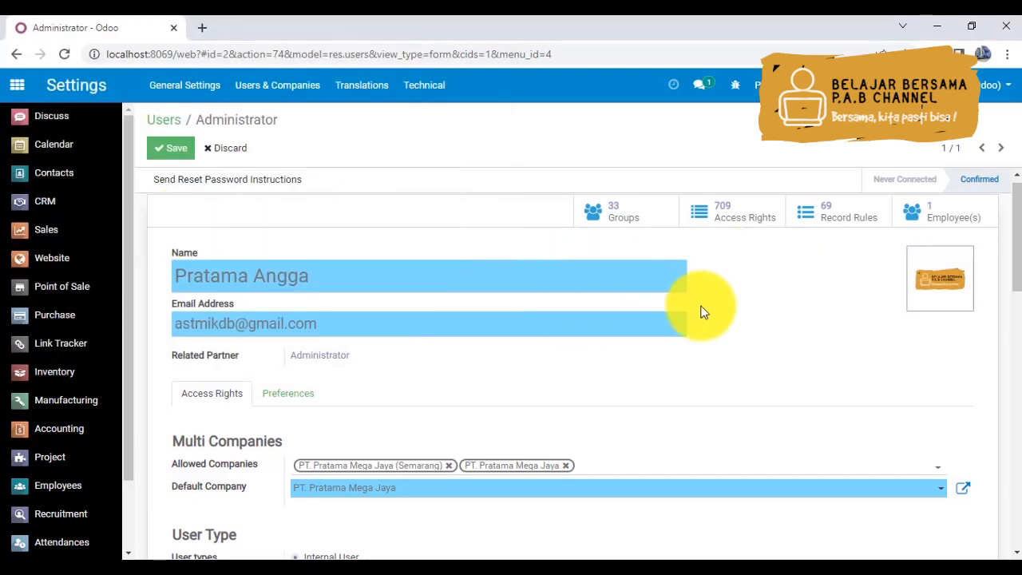
left_click_drag(1017, 241, 1017, 214)
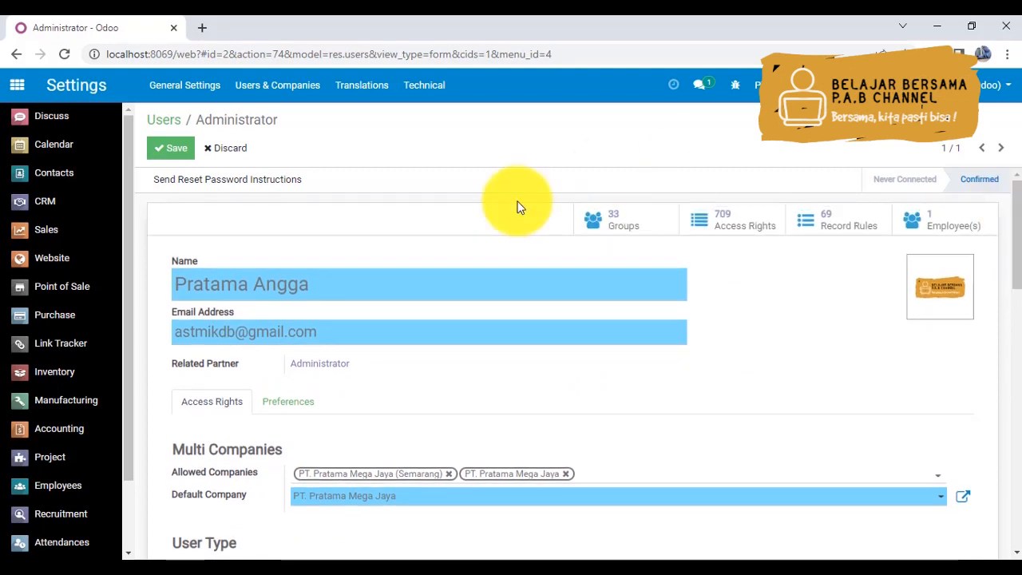
left_click(182, 157)
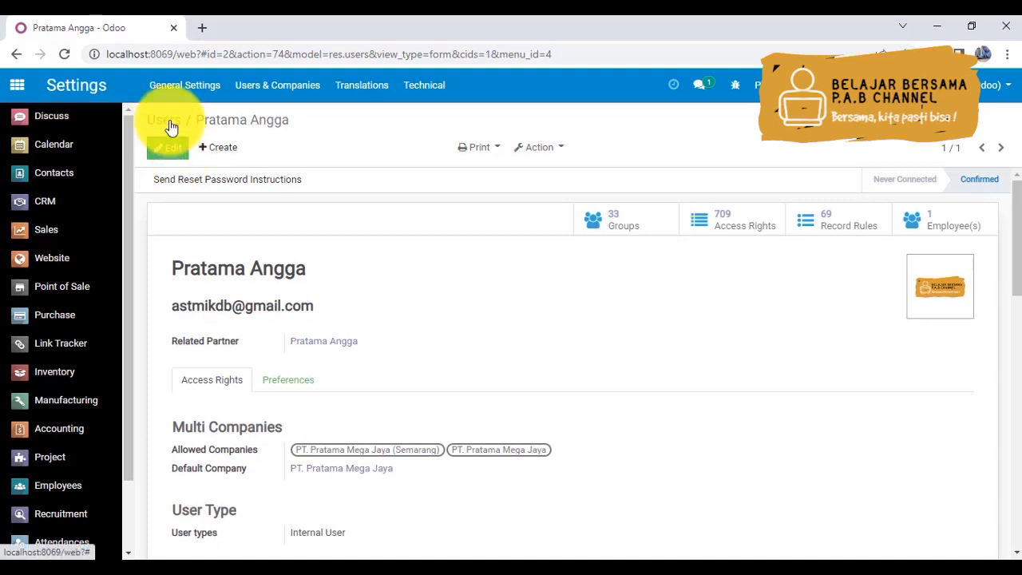
- Return to the user list and create a new user named Manager Operational
left_click(169, 123)
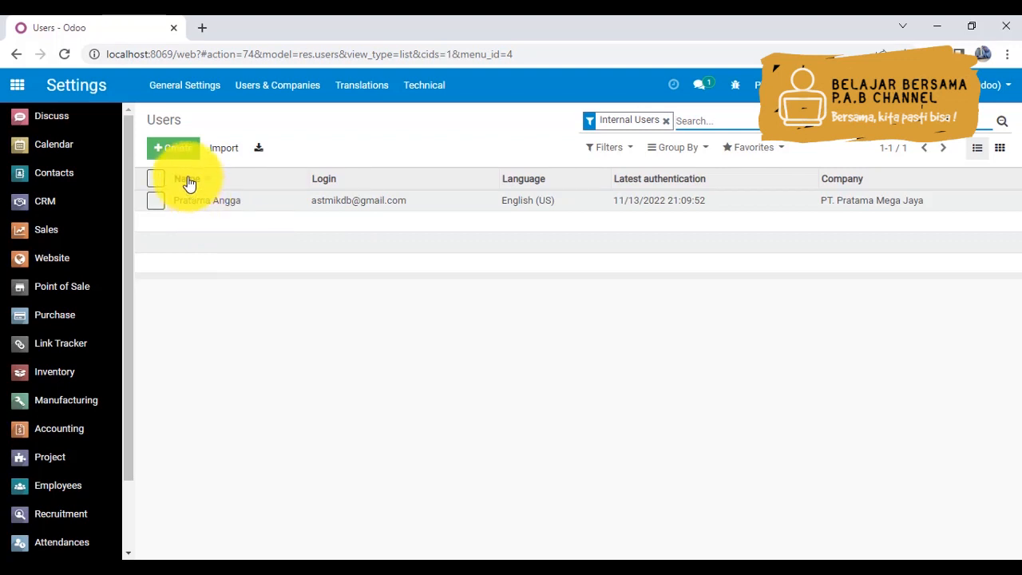
left_click(177, 149)
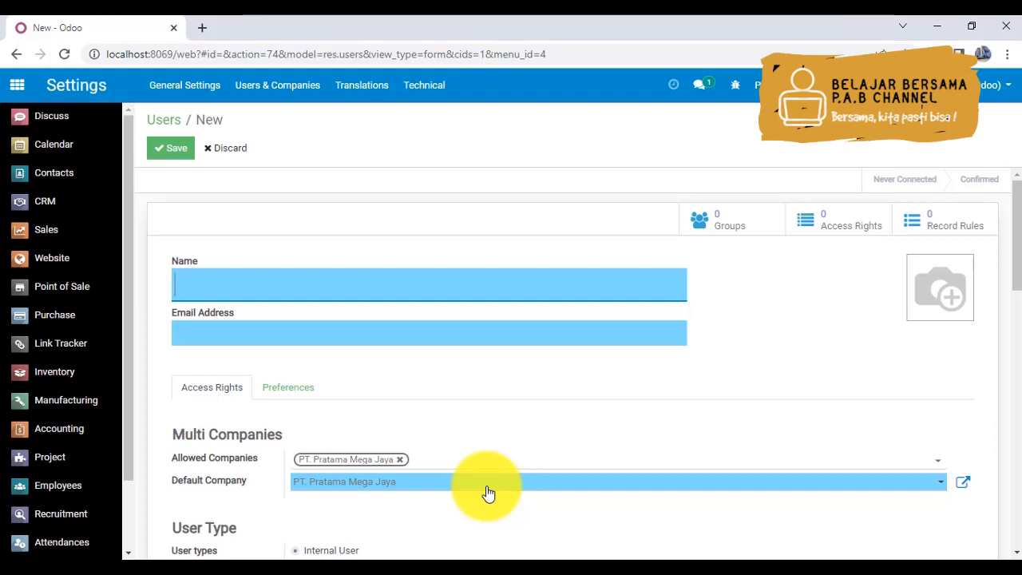
left_click(195, 282)
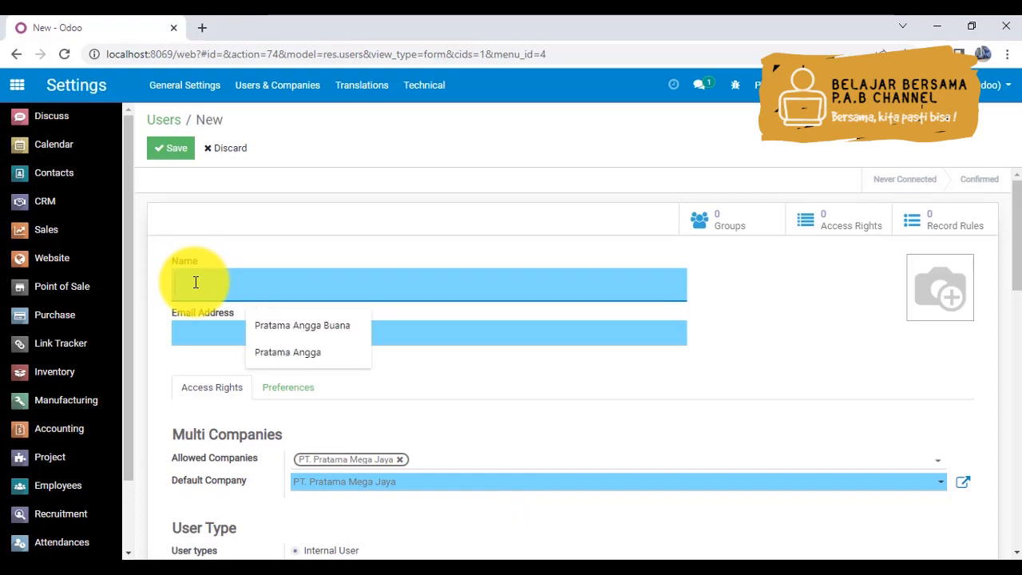
type("Mana")
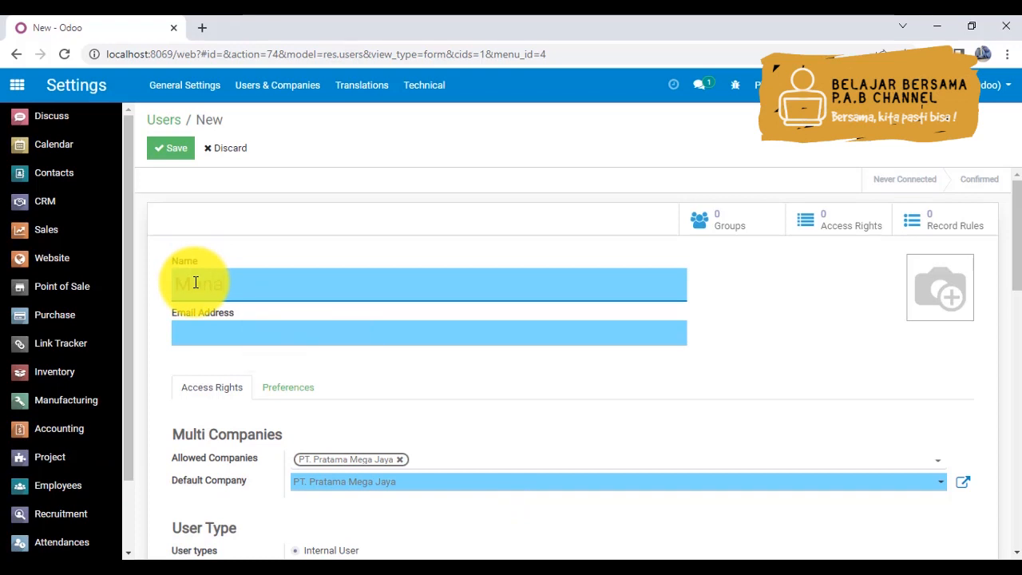
type("ger Operational")
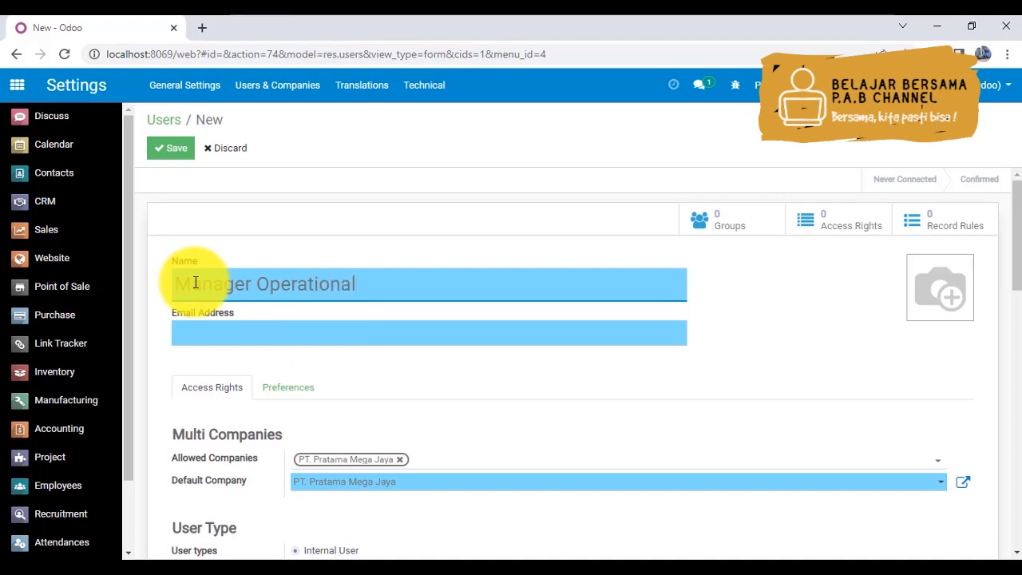
- Fill in the new Manager Operational user's email address with the manager's company e-mail
left_click(231, 331)
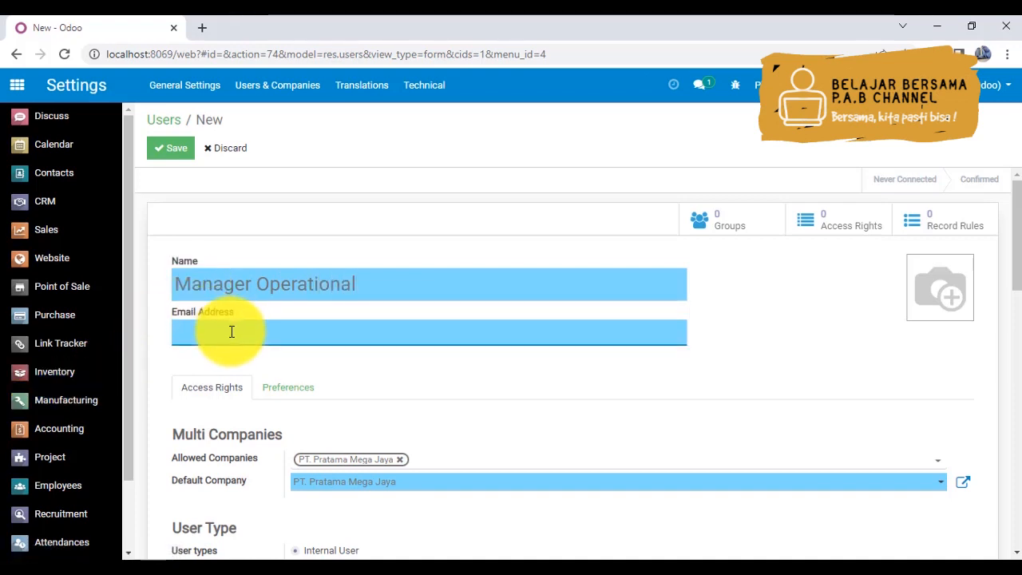
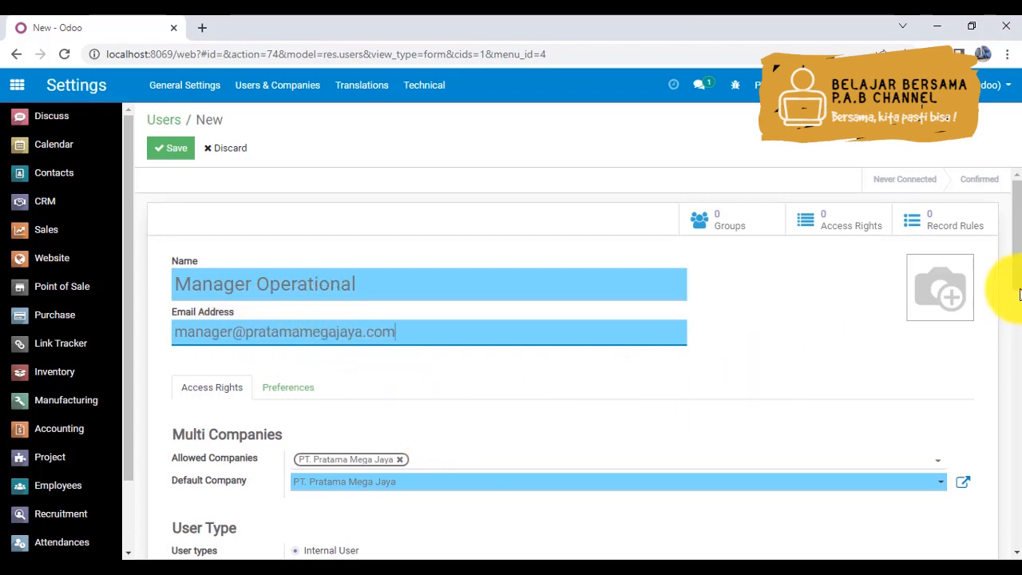
- Upload the colourful abstract image below logo-pab in the Pictures folder as the new user's profile picture
left_click(918, 271)
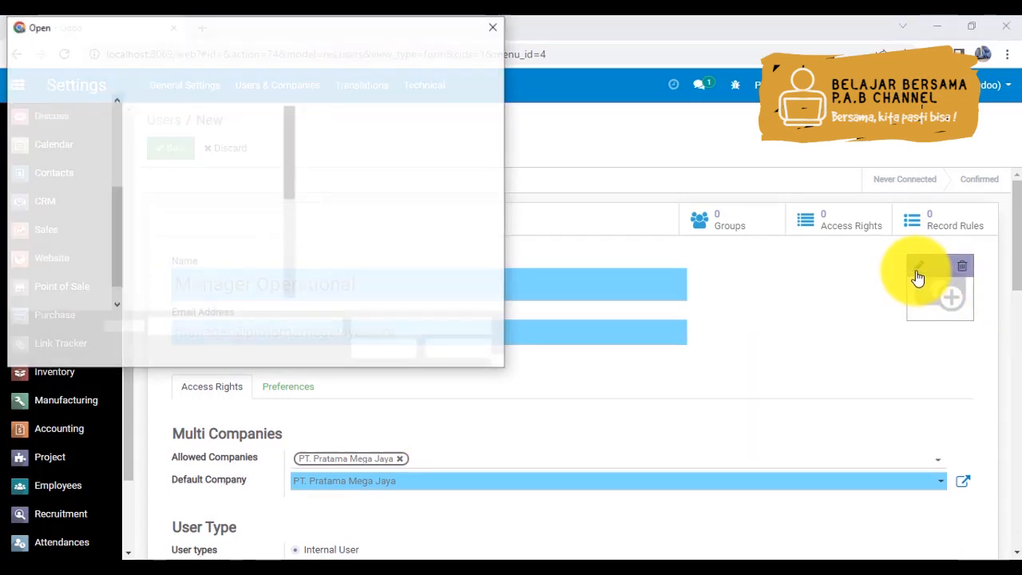
scroll(291, 244, "down", 3)
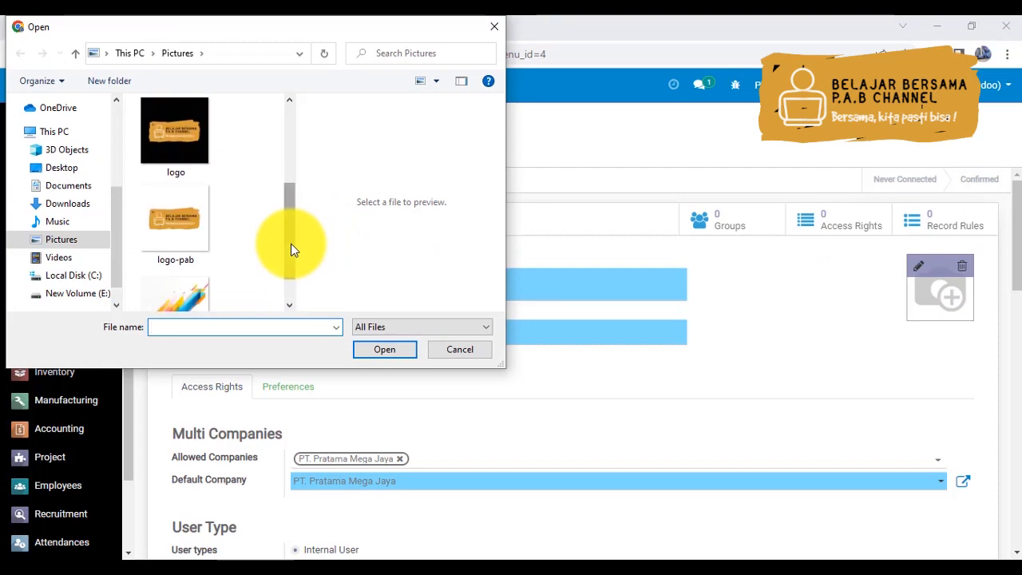
double_click(168, 287)
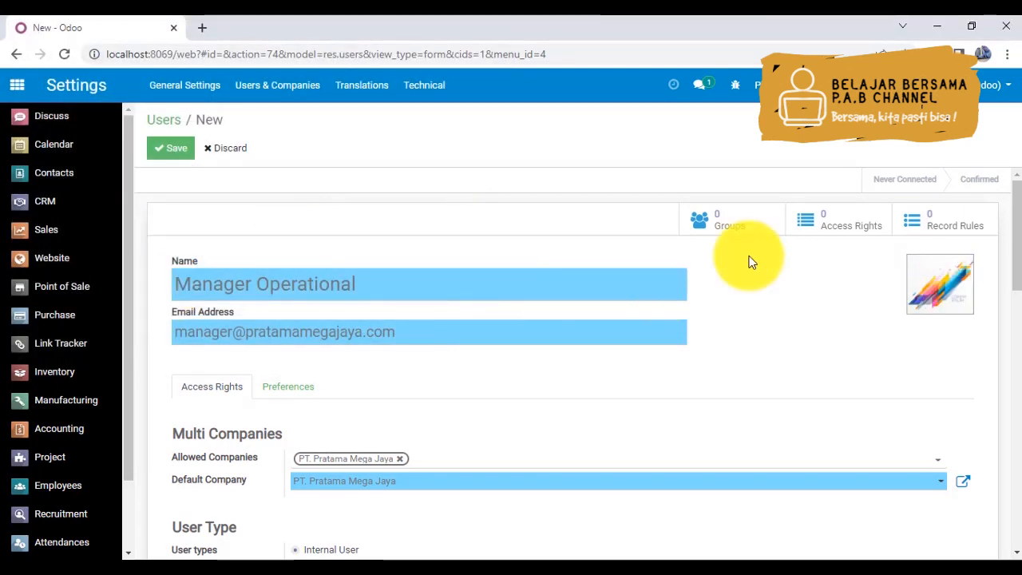
- Add PT. Pratama Mega Jaya (Semarang) to the new user's allowed companies
left_click_drag(1015, 263, 1015, 308)
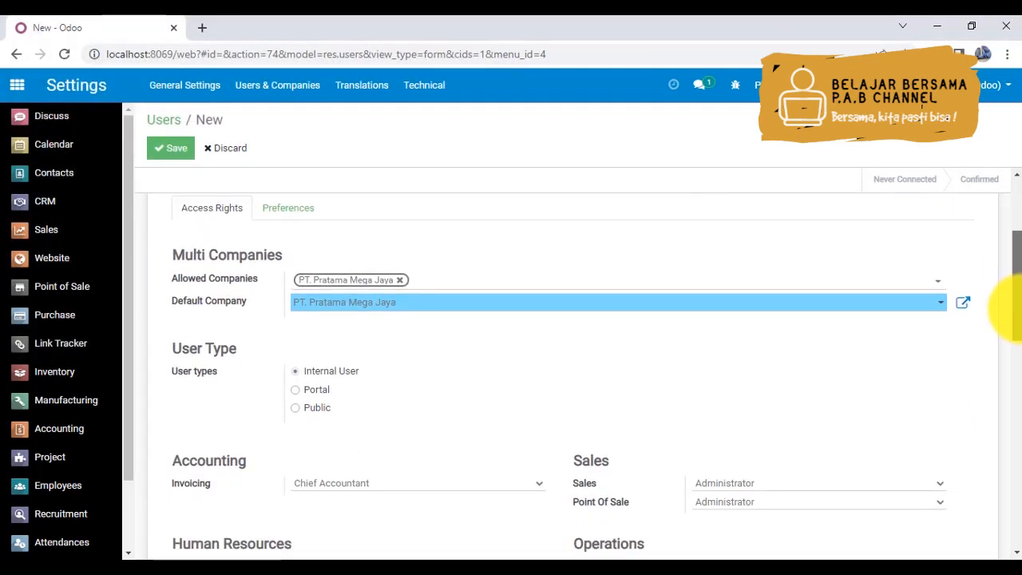
left_click(451, 287)
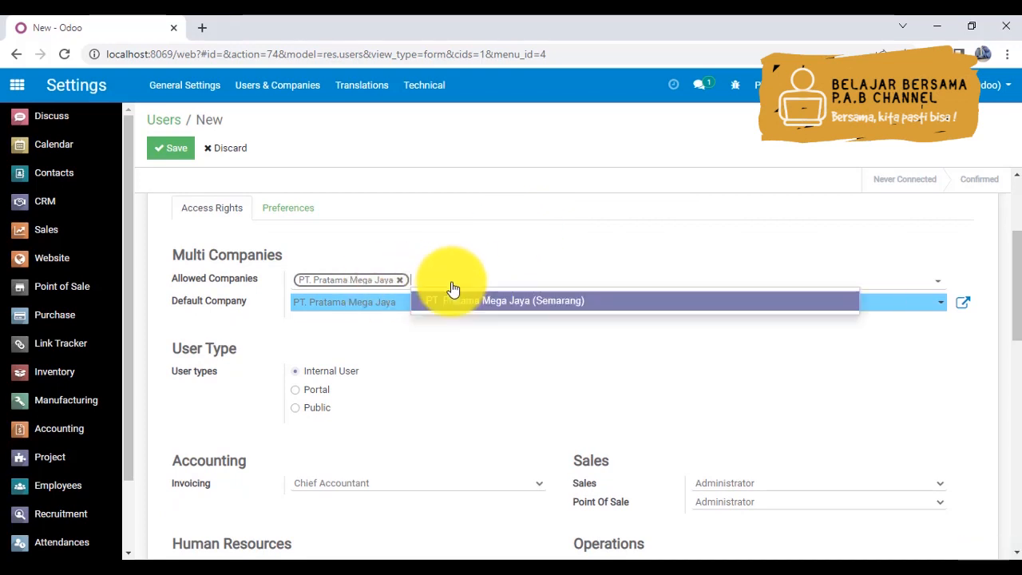
left_click(471, 304)
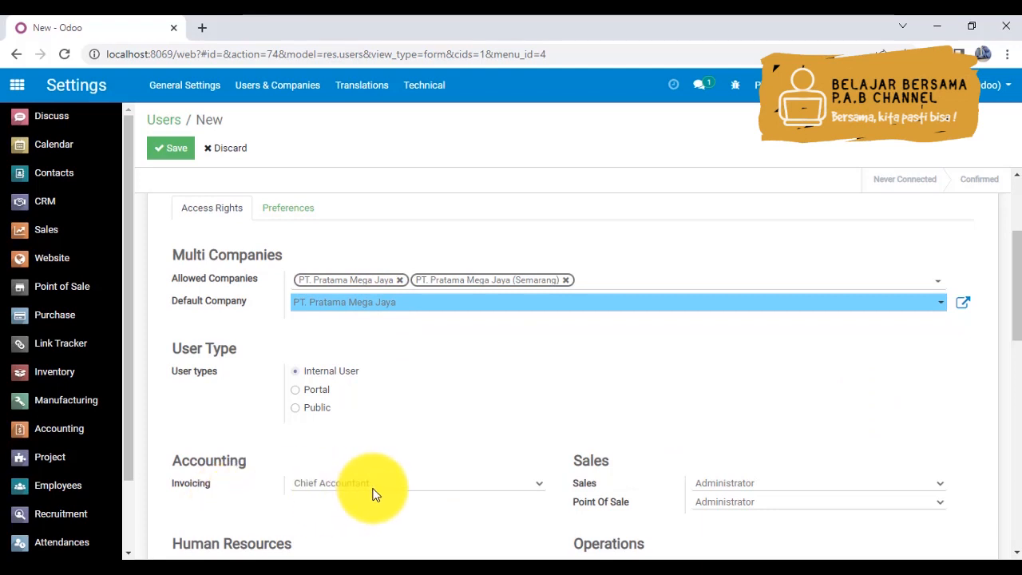
- Set the new user's Sales access to User: Own Documents Only and Point Of Sale access to User
left_click(732, 483)
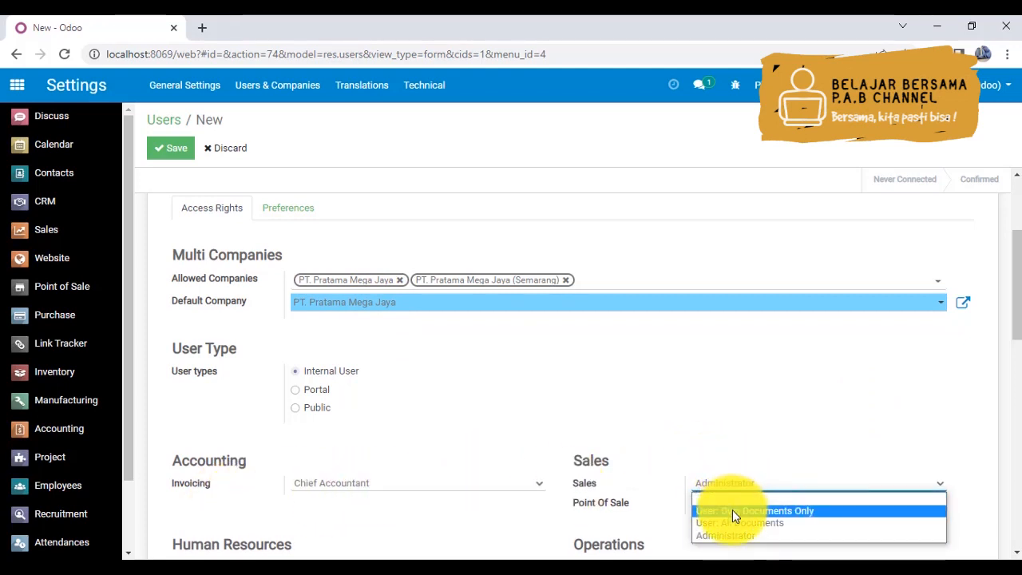
left_click(733, 510)
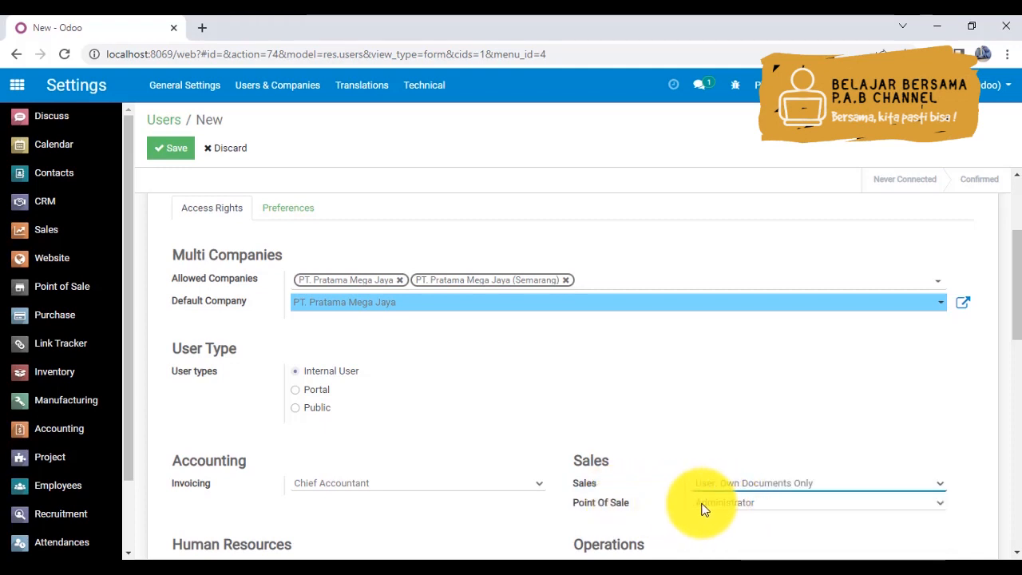
left_click(709, 503)
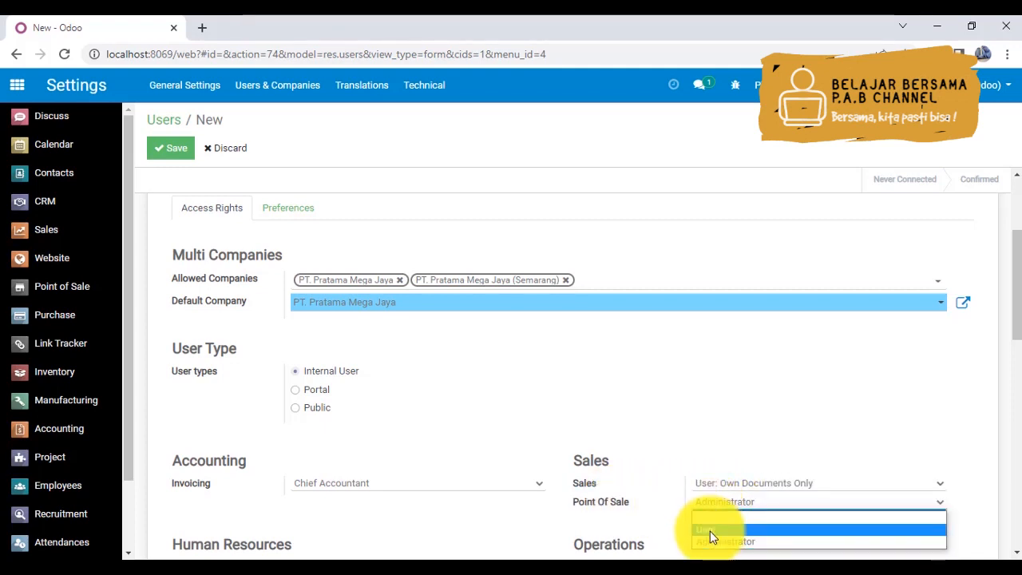
left_click(710, 531)
- Set the Human Resources access rights for Employees, Recruitment and Attendances to Officer
left_click_drag(1008, 323, 1019, 365)
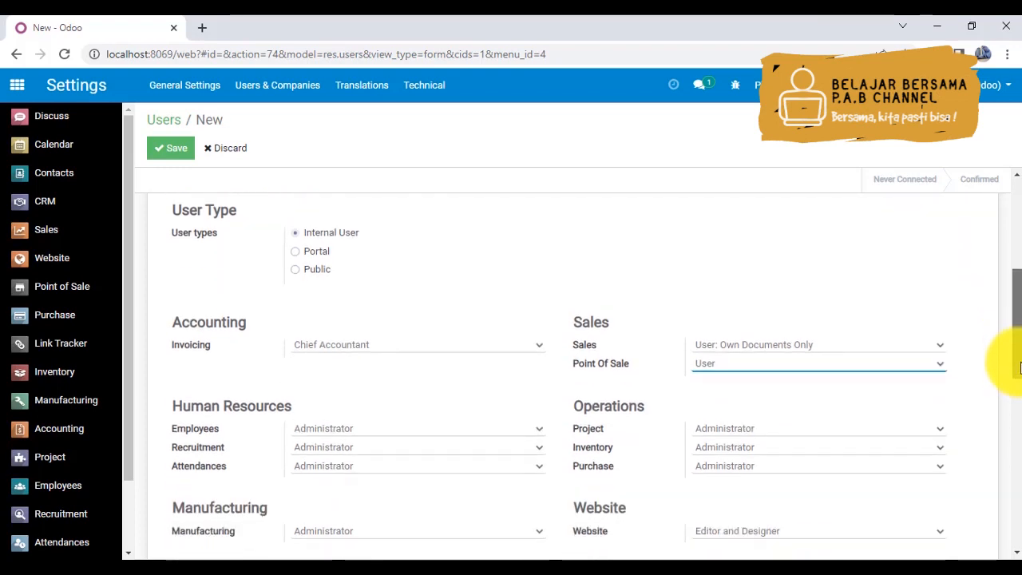
scroll(1020, 368, "down", 1)
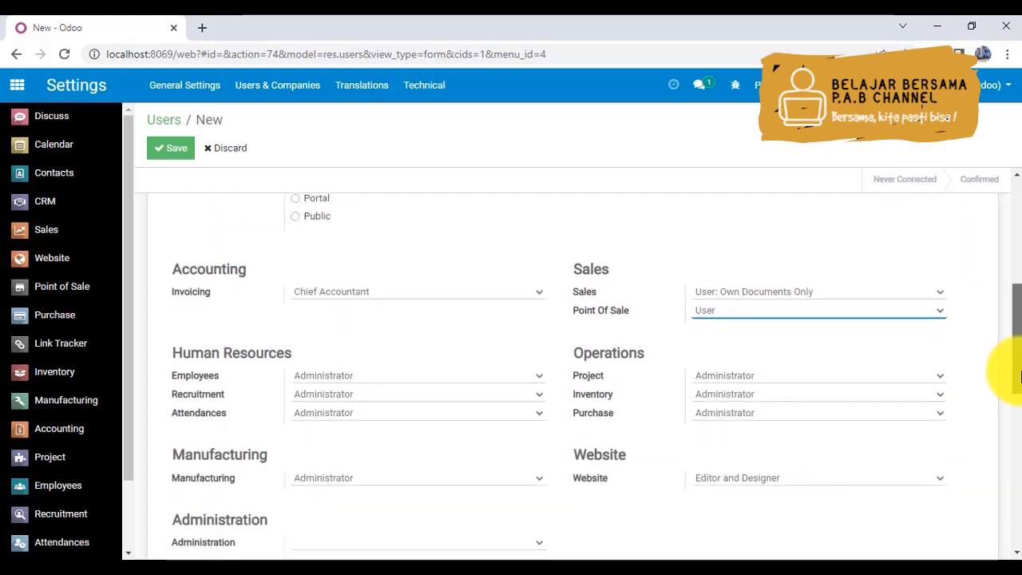
left_click(305, 376)
left_click(308, 401)
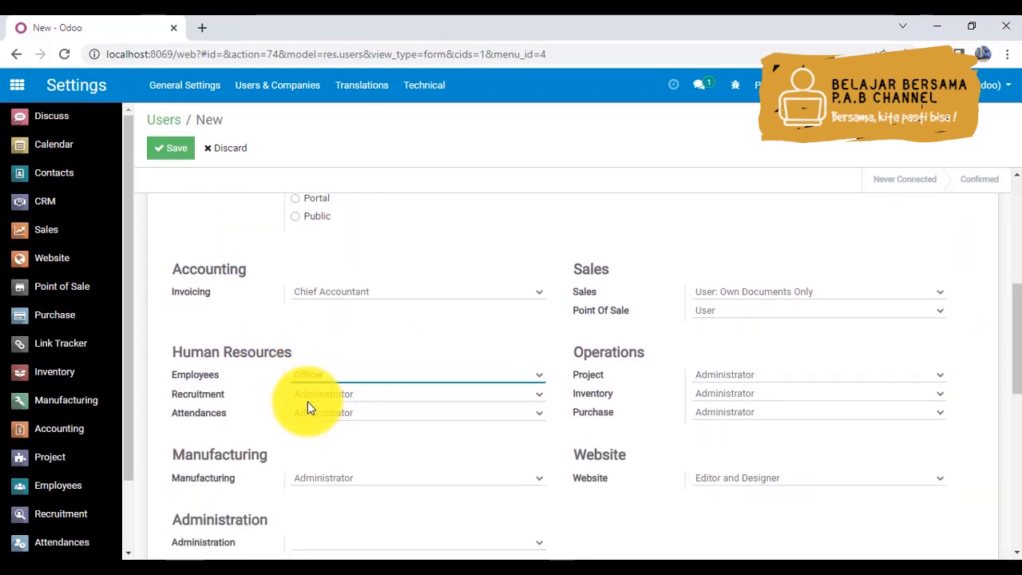
left_click(310, 395)
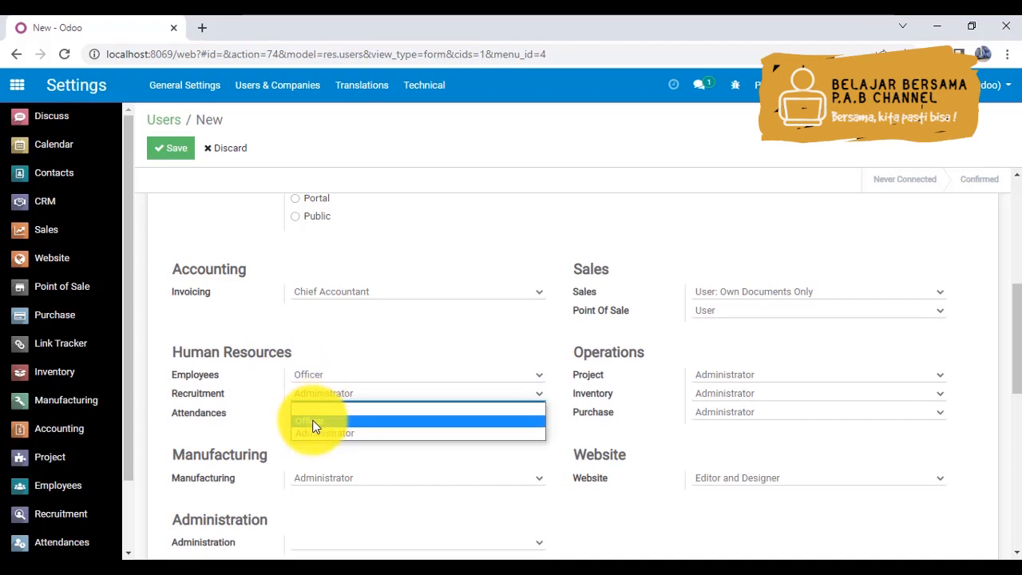
left_click(313, 426)
left_click(317, 414)
left_click(318, 453)
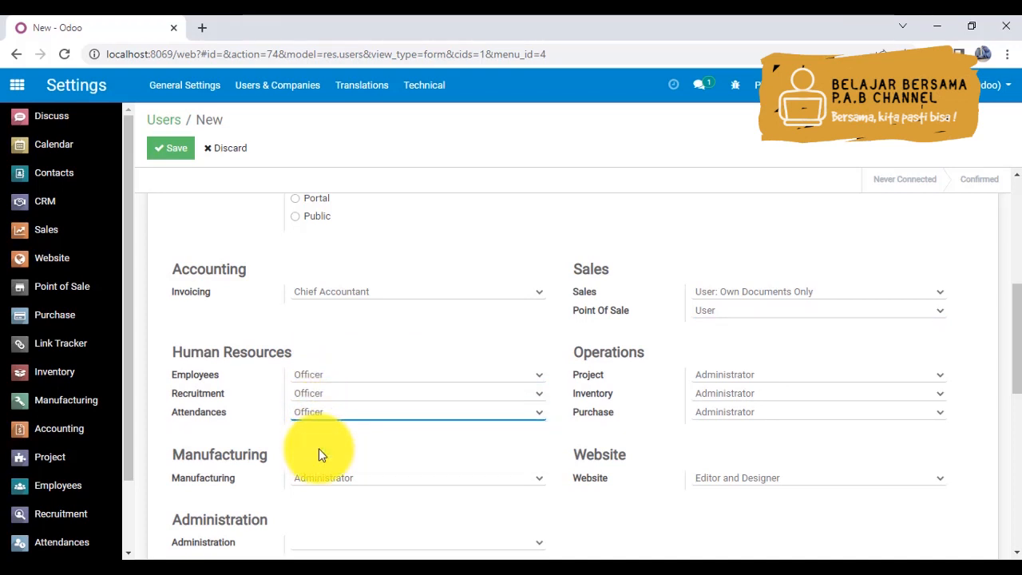
- Set the new user's Project access to User and Administration access to Access Rights
left_click(730, 377)
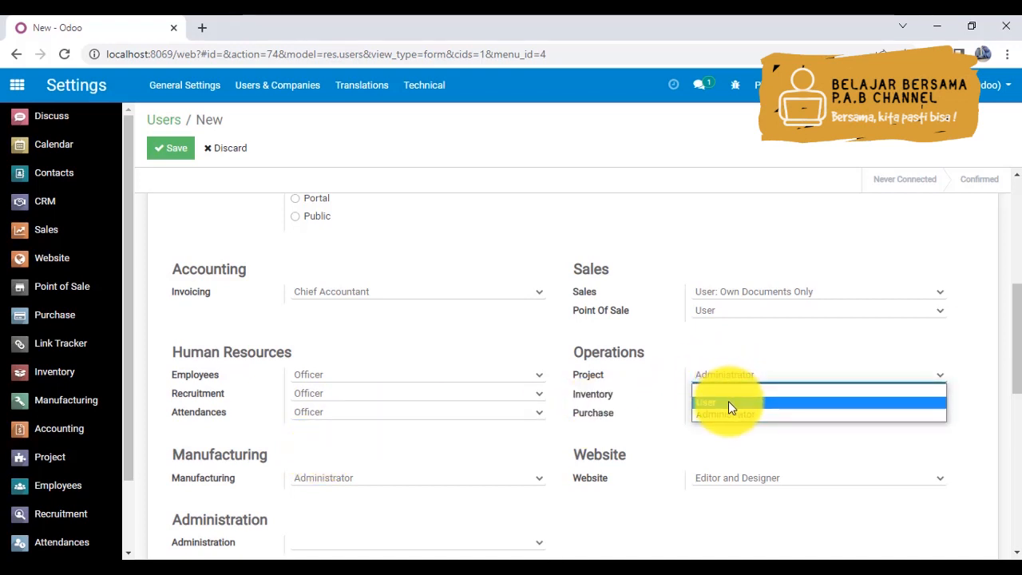
left_click(729, 403)
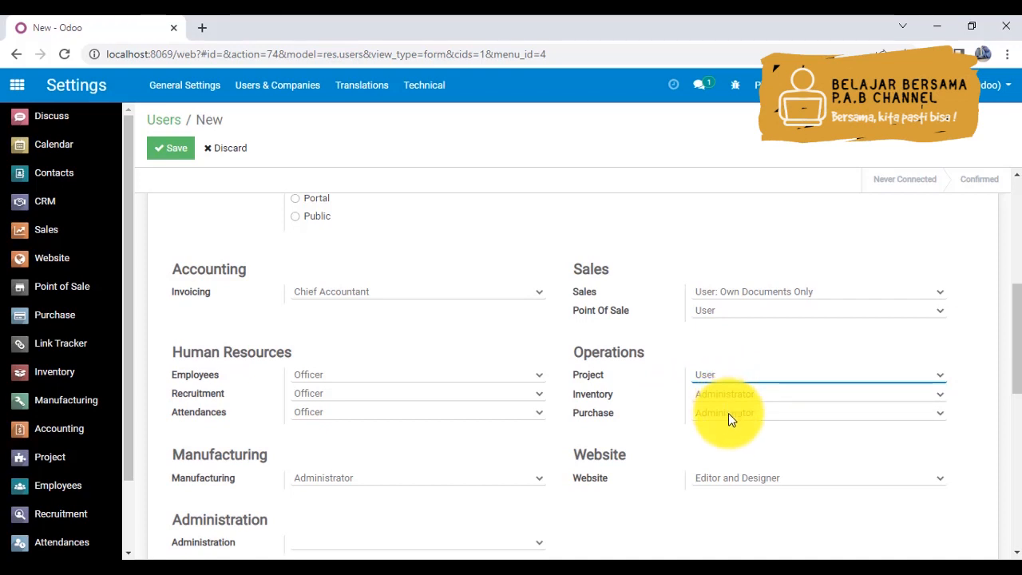
left_click(416, 483)
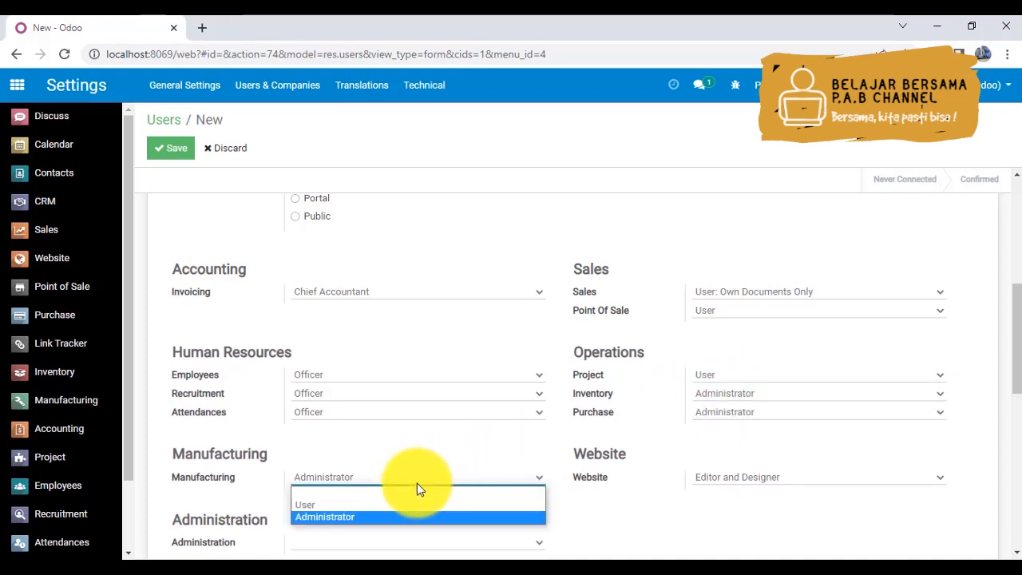
left_click(416, 483)
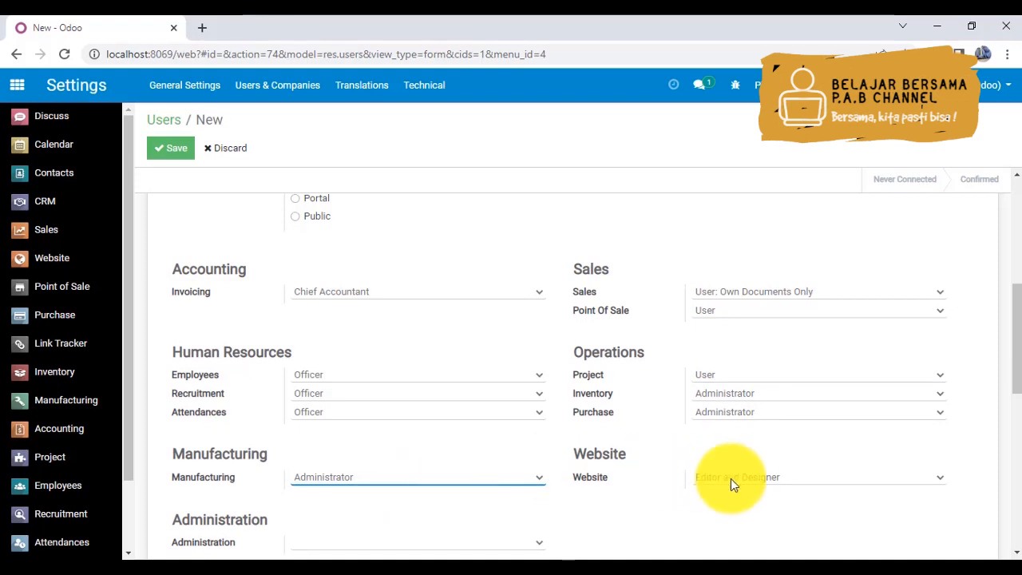
left_click_drag(1014, 364, 1016, 393)
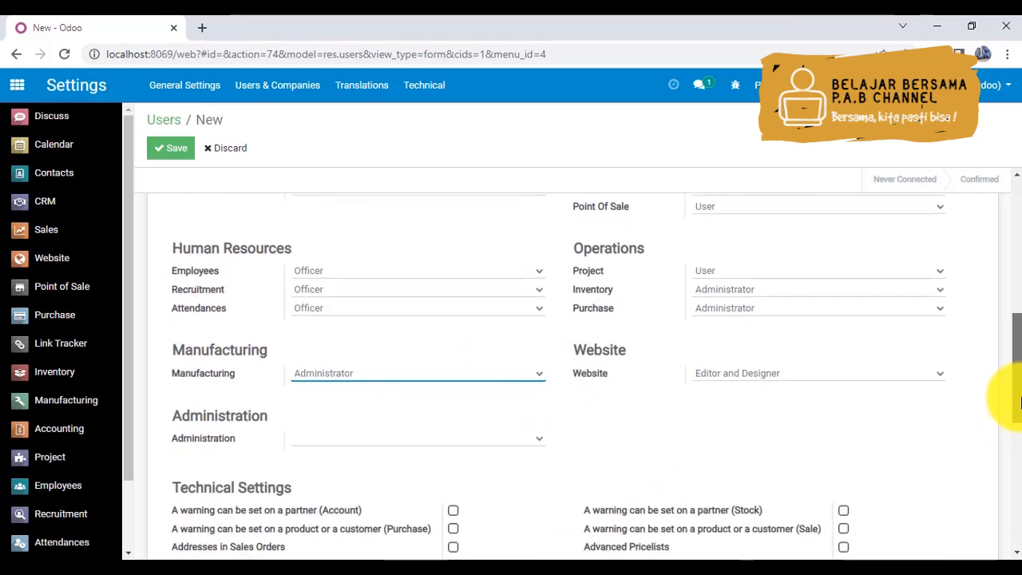
left_click(519, 438)
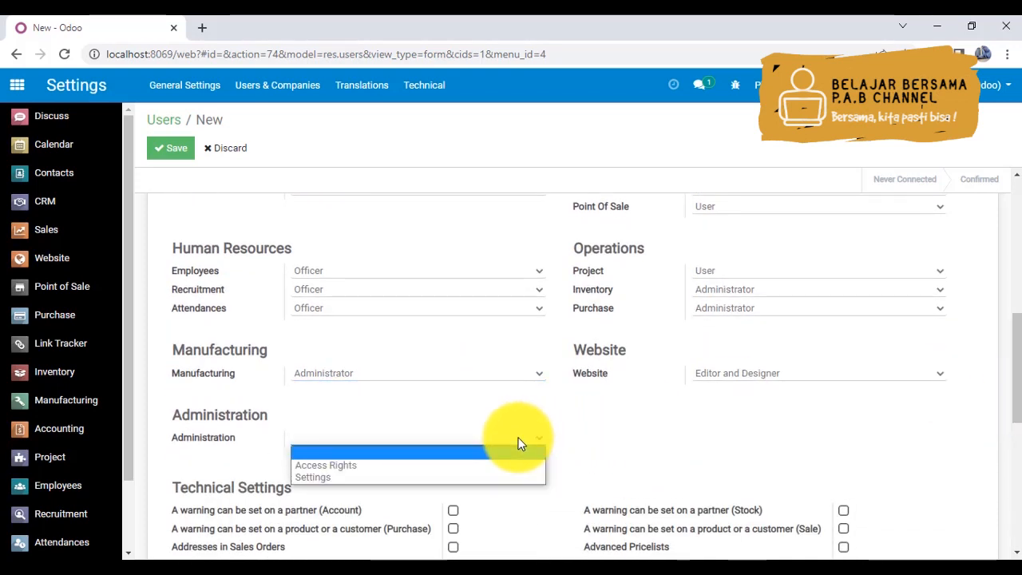
left_click(386, 465)
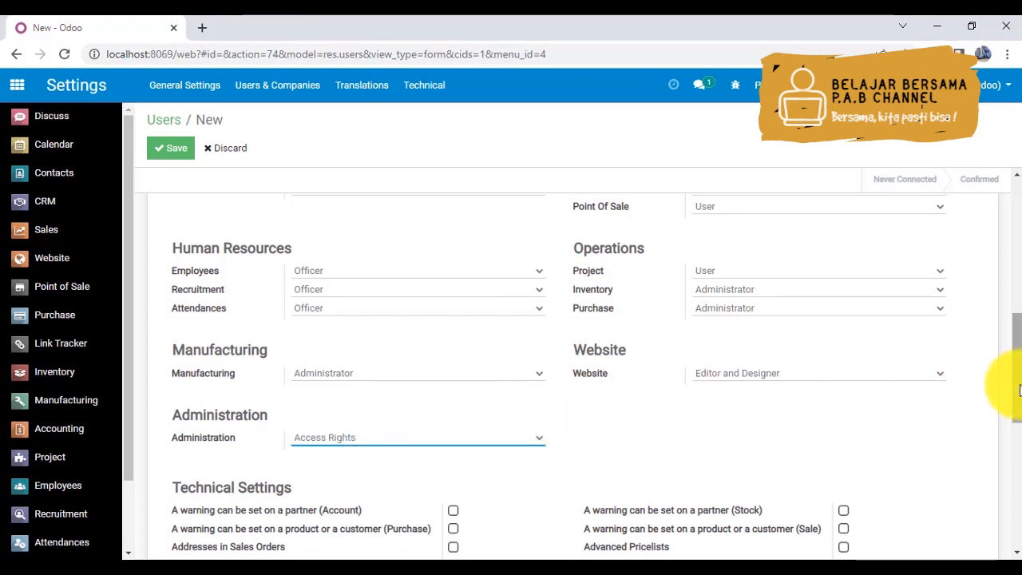
- Review the new user's name, email address, allowed companies and application access rights before saving
left_click_drag(1015, 388, 1020, 366)
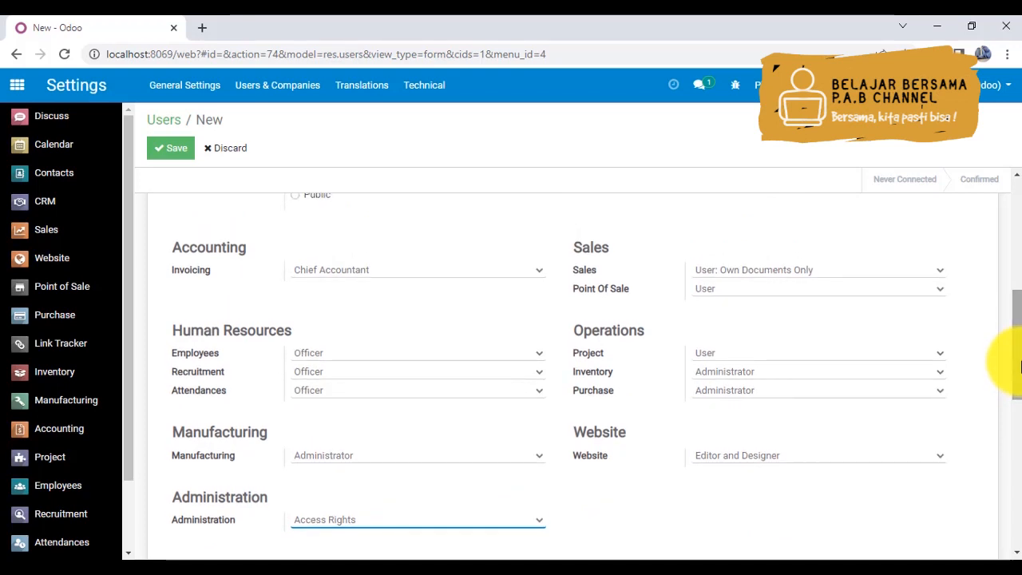
left_click_drag(1017, 367, 1013, 246)
left_click_drag(364, 278, 155, 290)
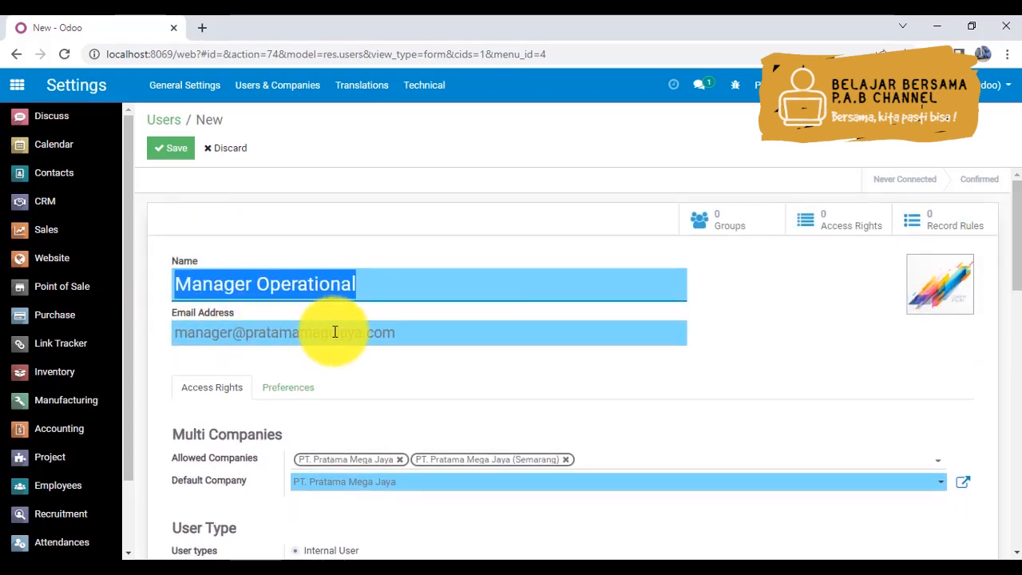
left_click_drag(406, 335, 133, 342)
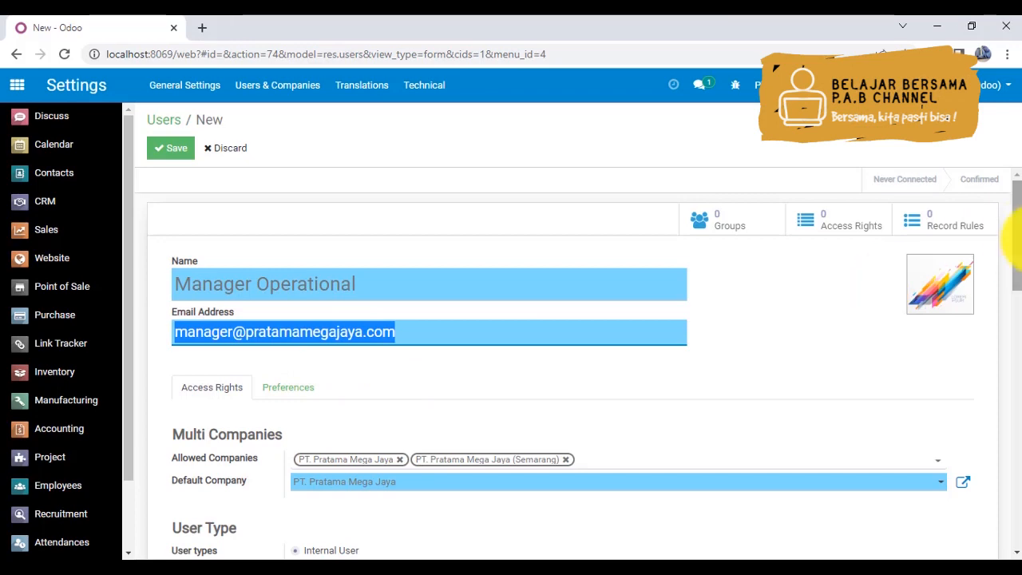
left_click_drag(1014, 223, 1012, 314)
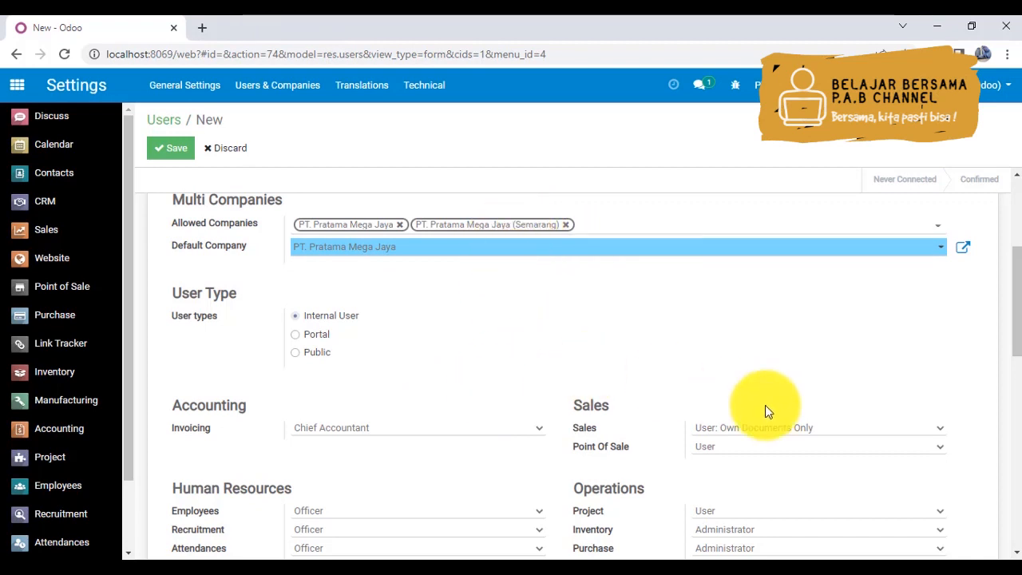
left_click_drag(1015, 316, 1018, 375)
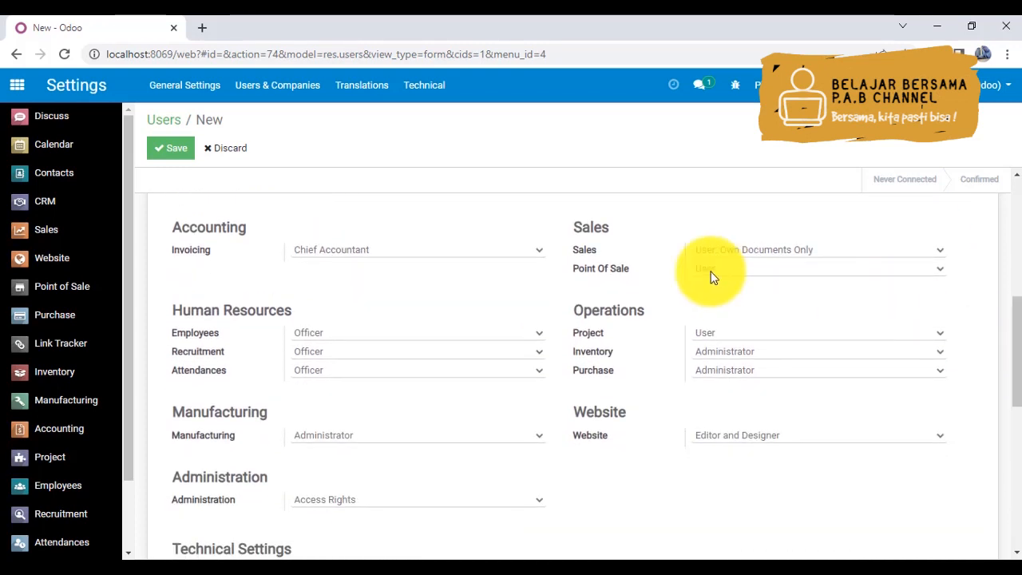
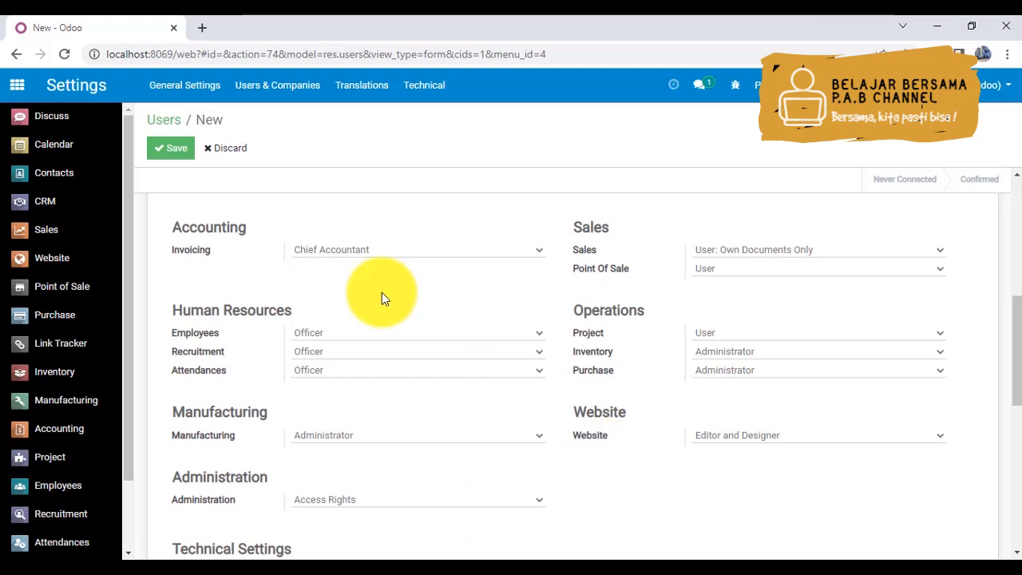
- Save the new Manager Operational user and return to the list of users
left_click(179, 154)
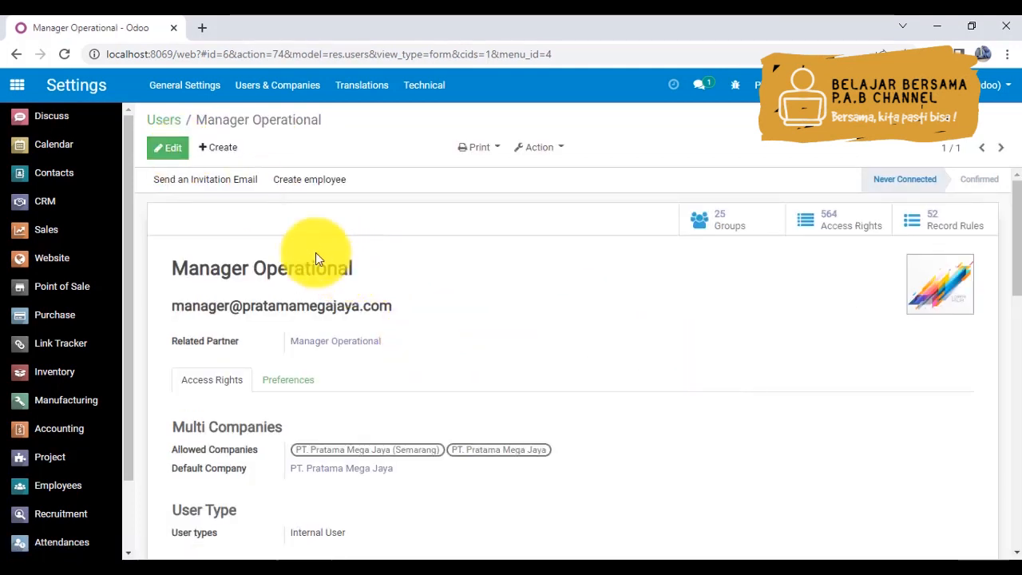
left_click(164, 126)
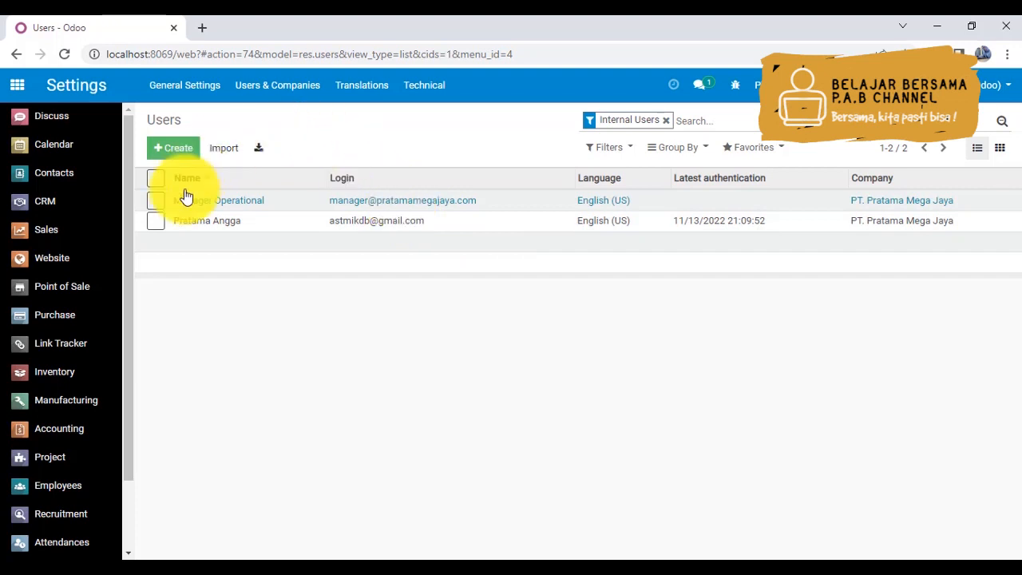
- Open the Accounting app and start adding a new bank account from its configuration
left_click(77, 442)
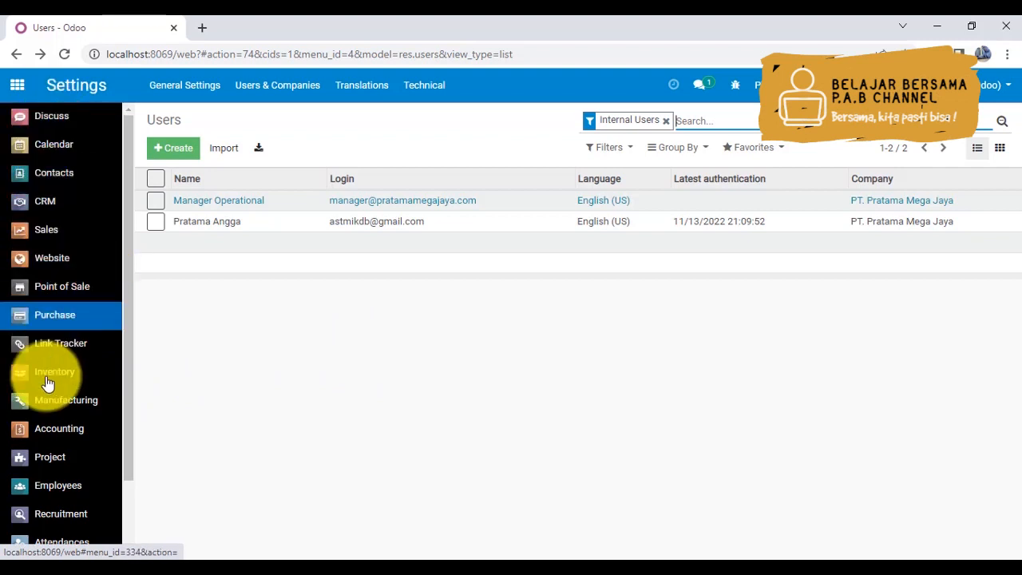
left_click(55, 432)
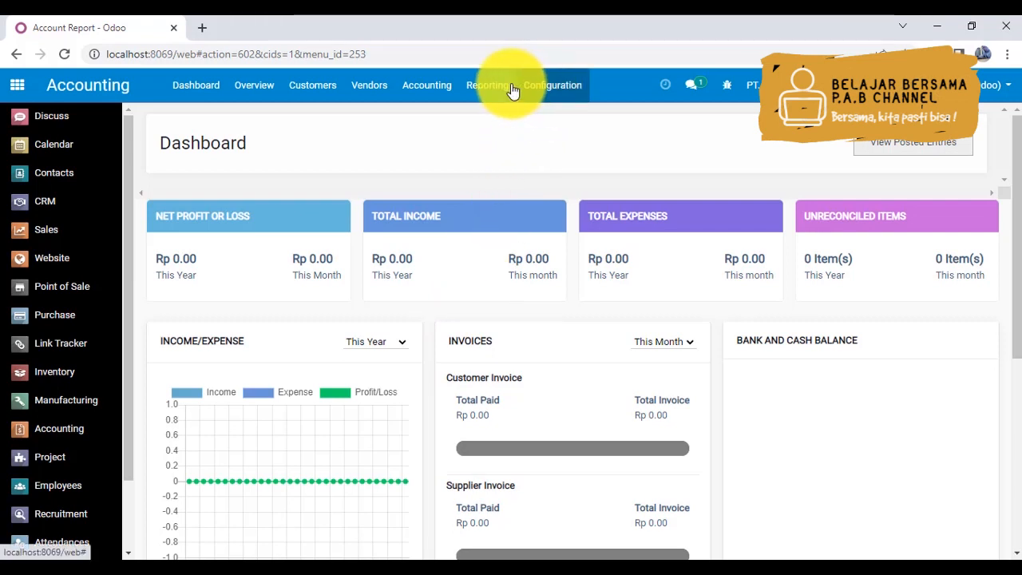
left_click(555, 88)
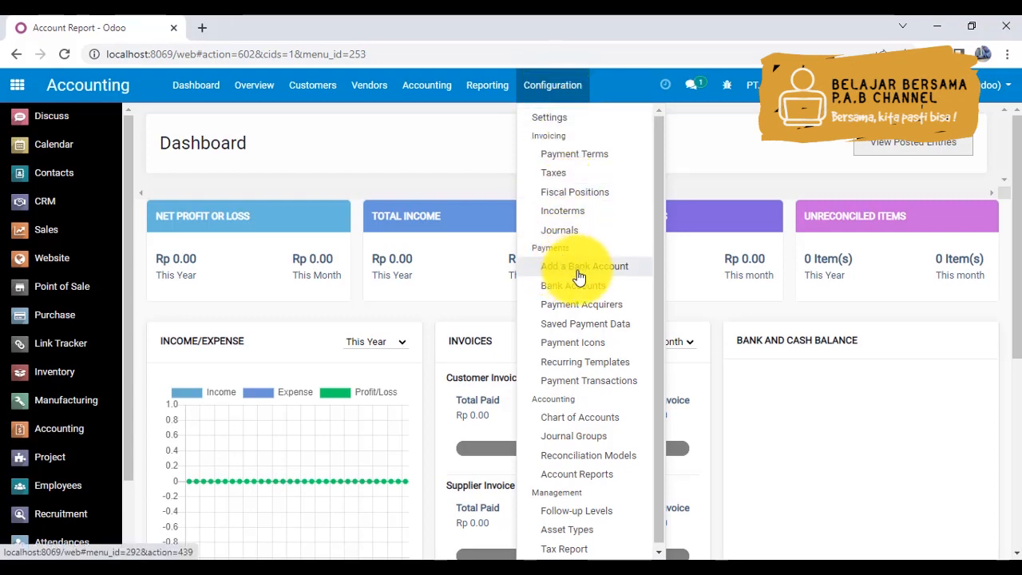
left_click(614, 271)
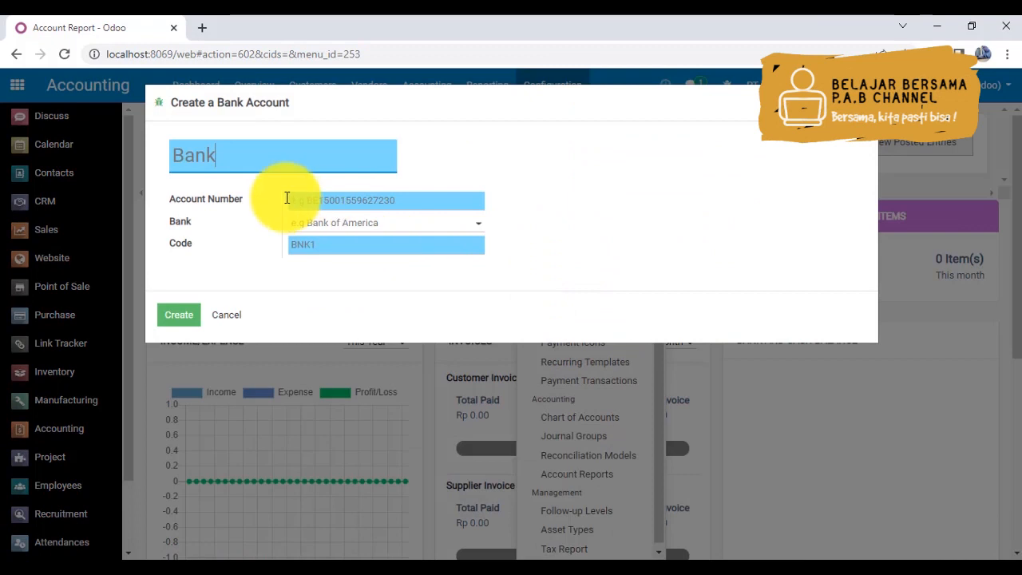
- Name the new bank account BNI and fill in its account number
left_click_drag(234, 155, 81, 148)
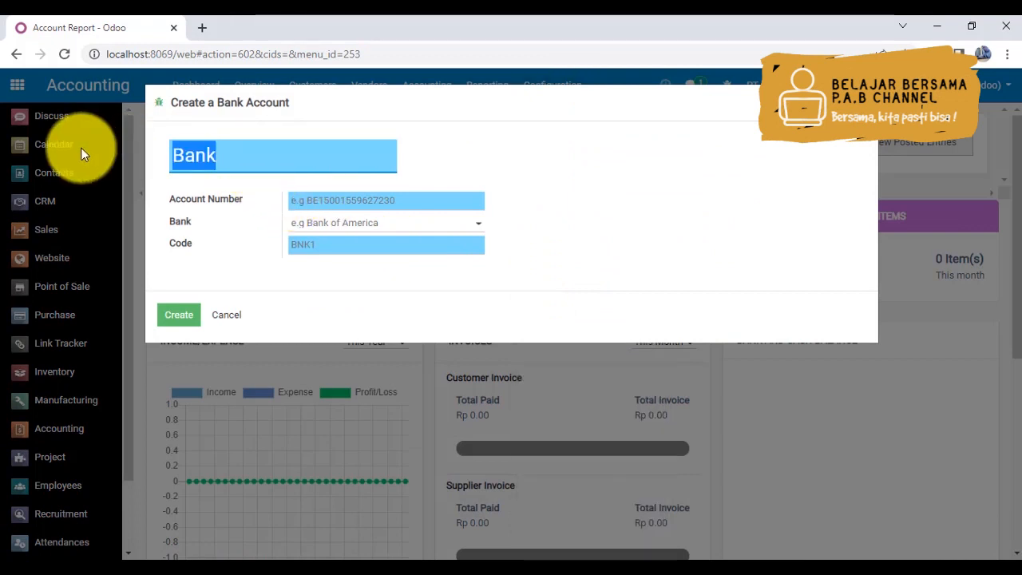
type("BNI")
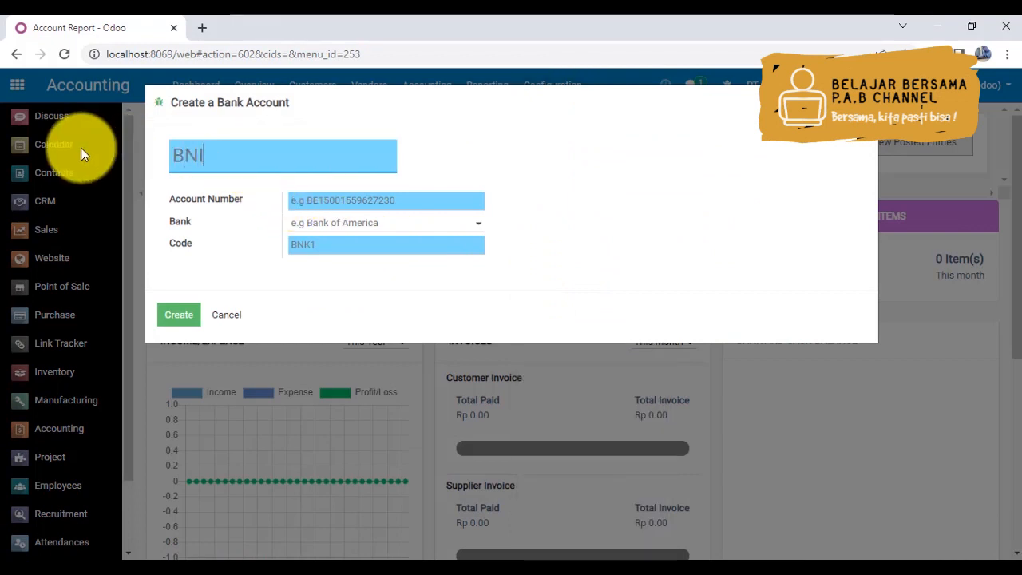
left_click(376, 199)
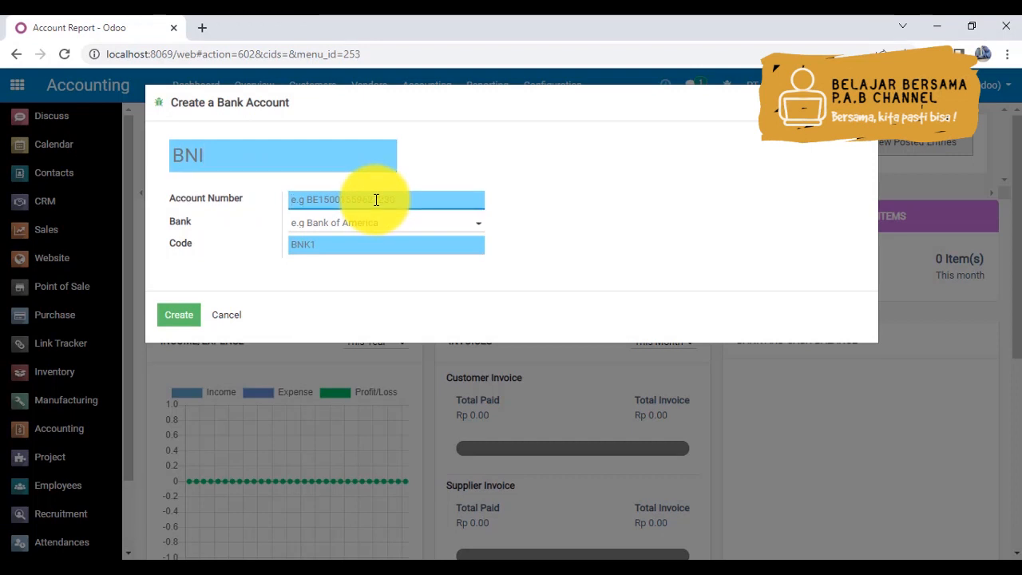
- Select BNI - BNI as the account's bank and set its code to BNI
left_click(351, 229)
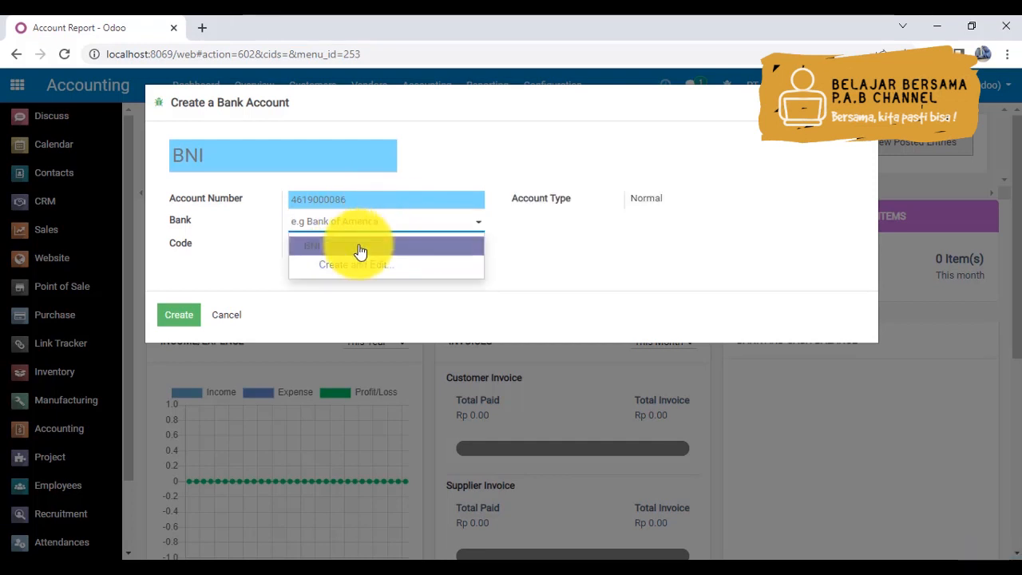
left_click(357, 266)
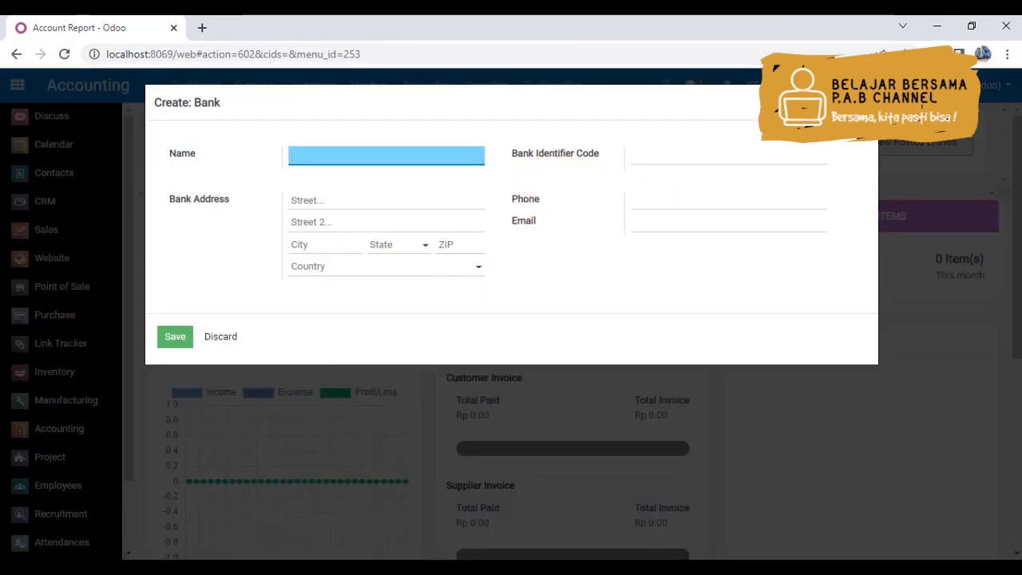
left_click(863, 102)
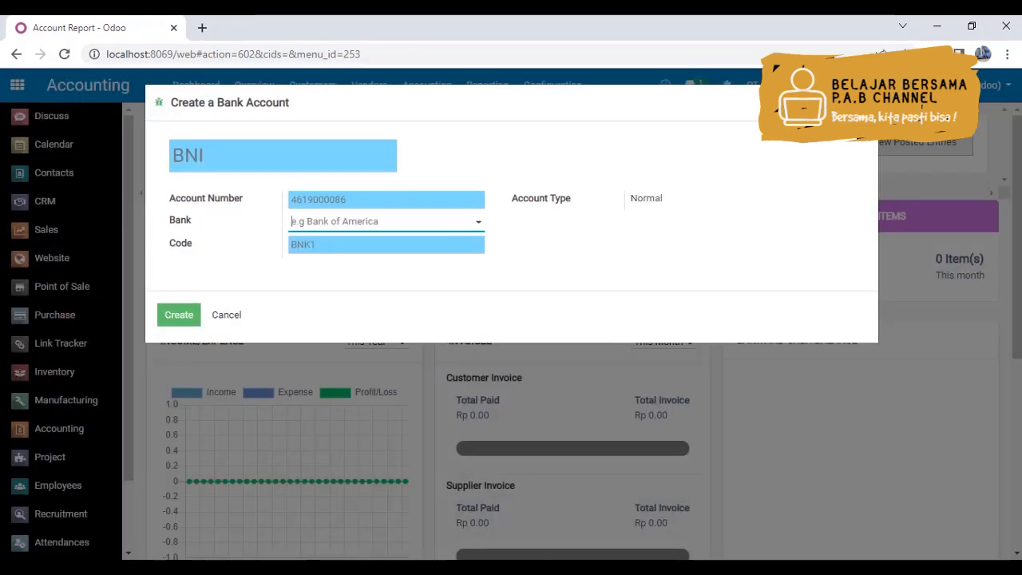
left_click(322, 234)
left_click(326, 248)
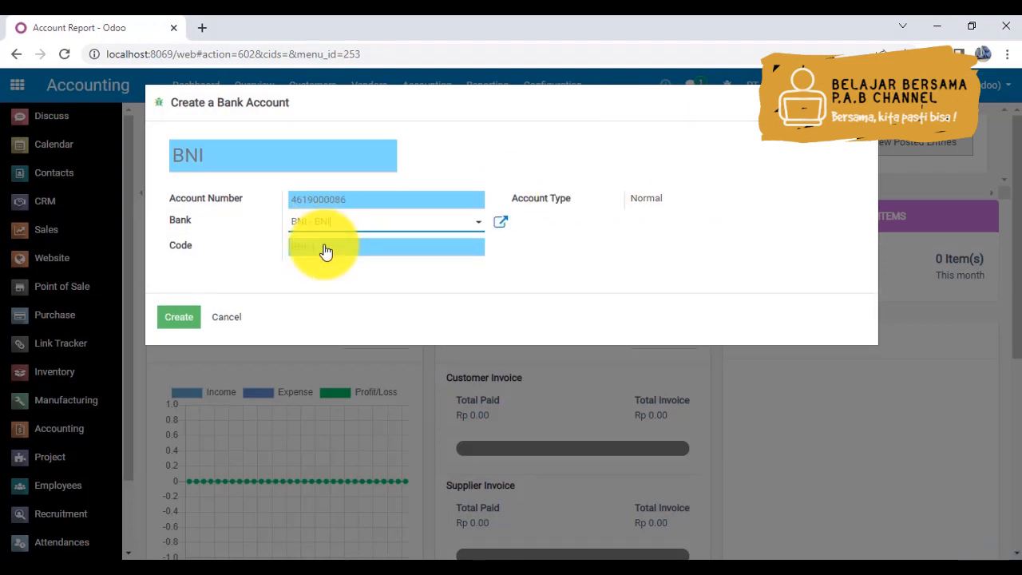
left_click(328, 251)
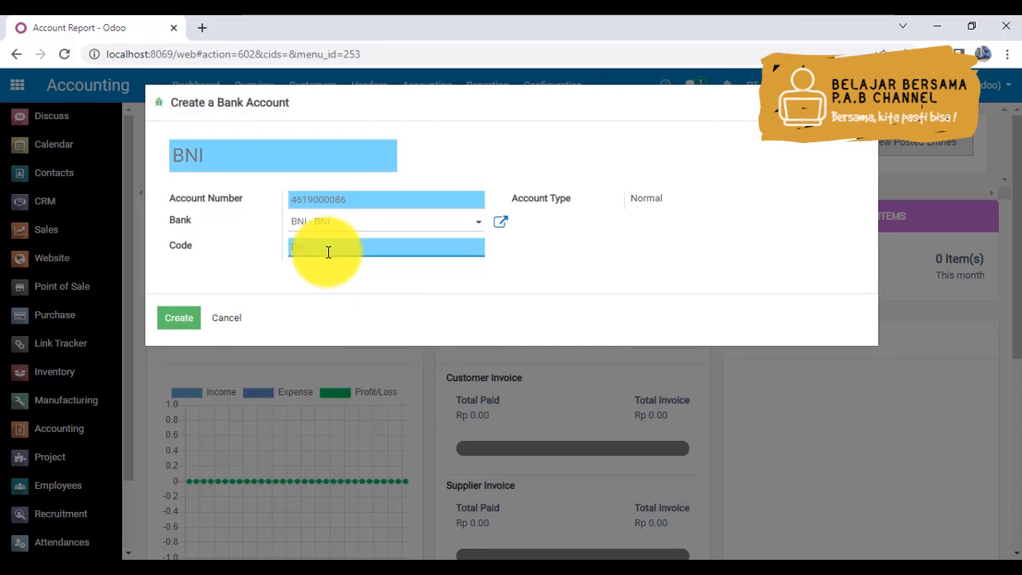
type("BNI")
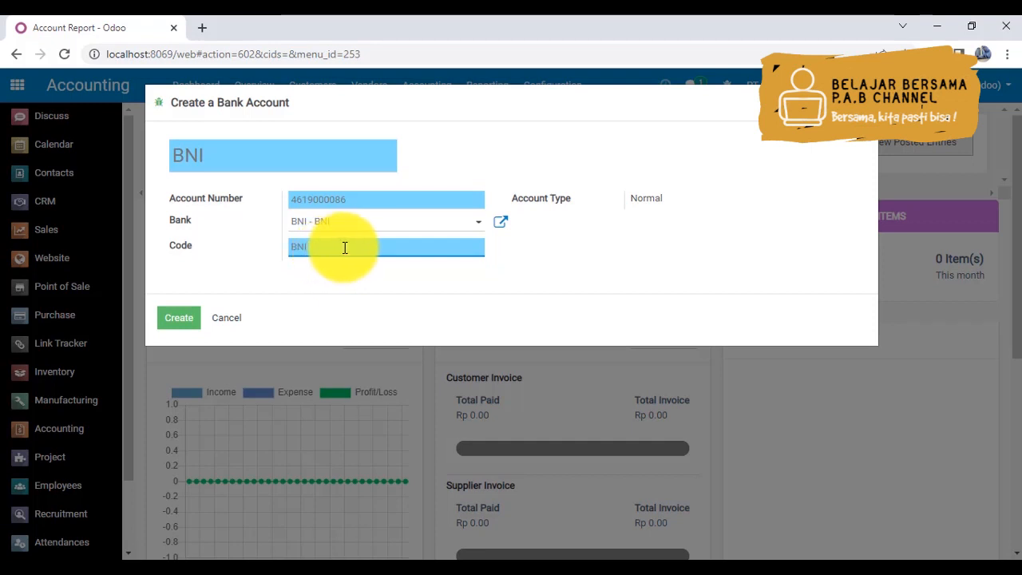
- Start creating a new bank record for the account's Bank field and name it BNI
left_click(359, 222)
left_click(357, 265)
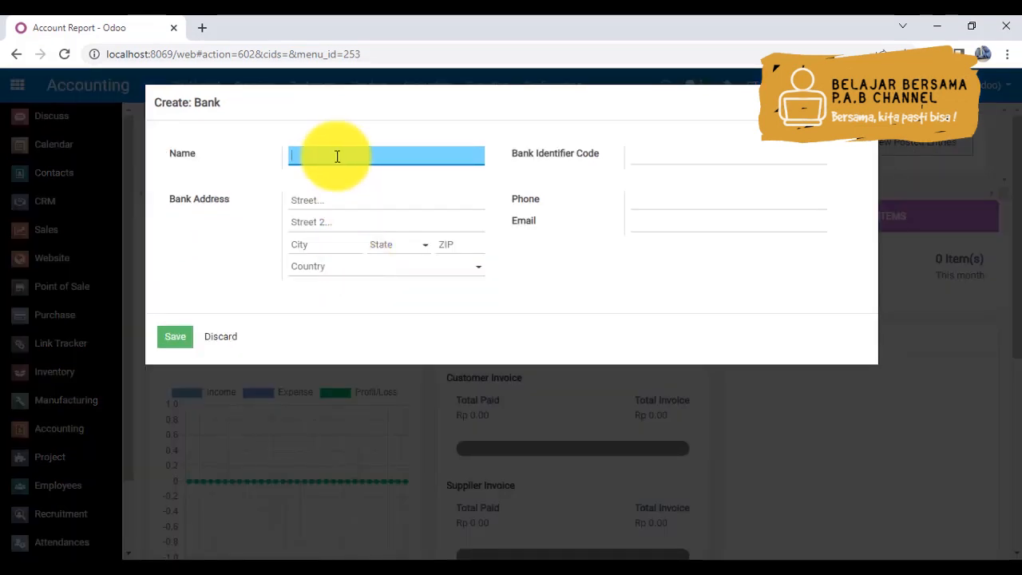
type("BNI")
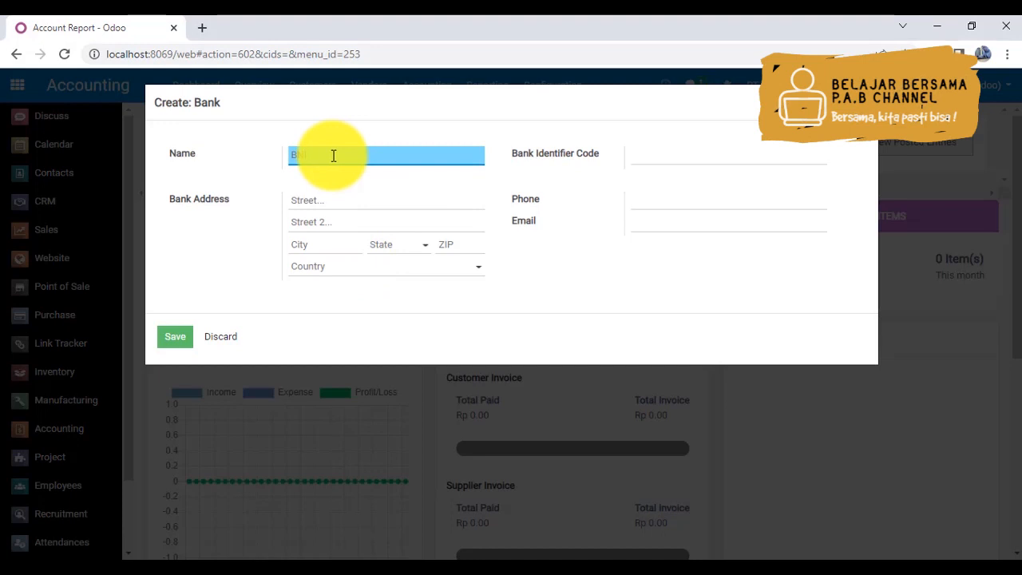
key("Tab")
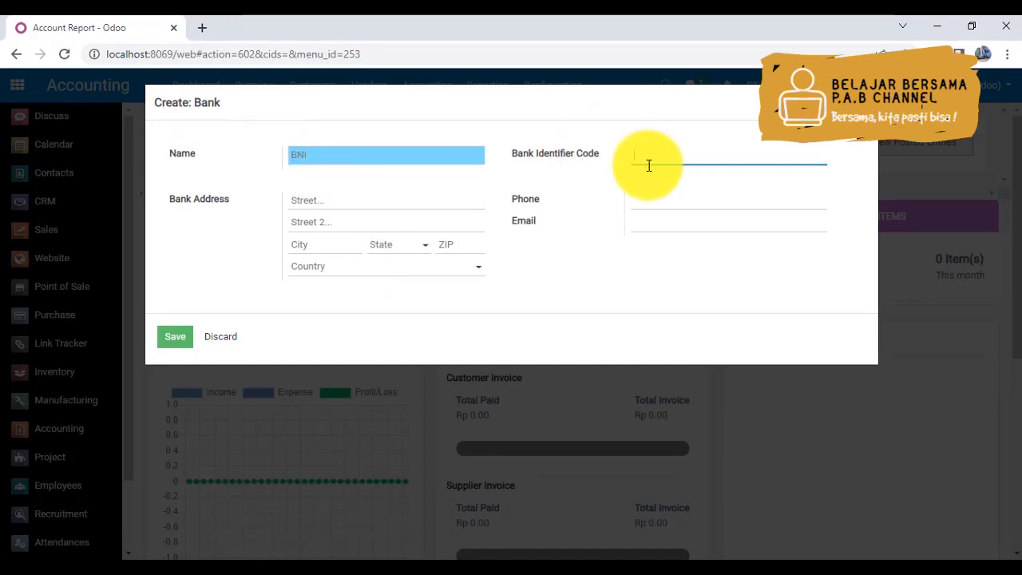
- Enter the bank's street address and set its city to Surakarta
left_click(333, 202)
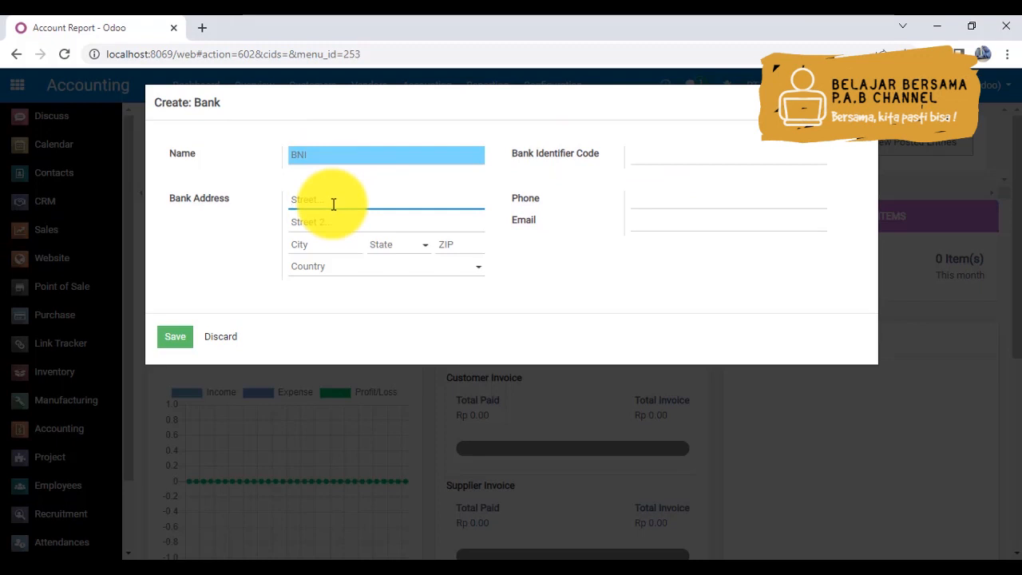
type("Slamet Riyadi No. 260")
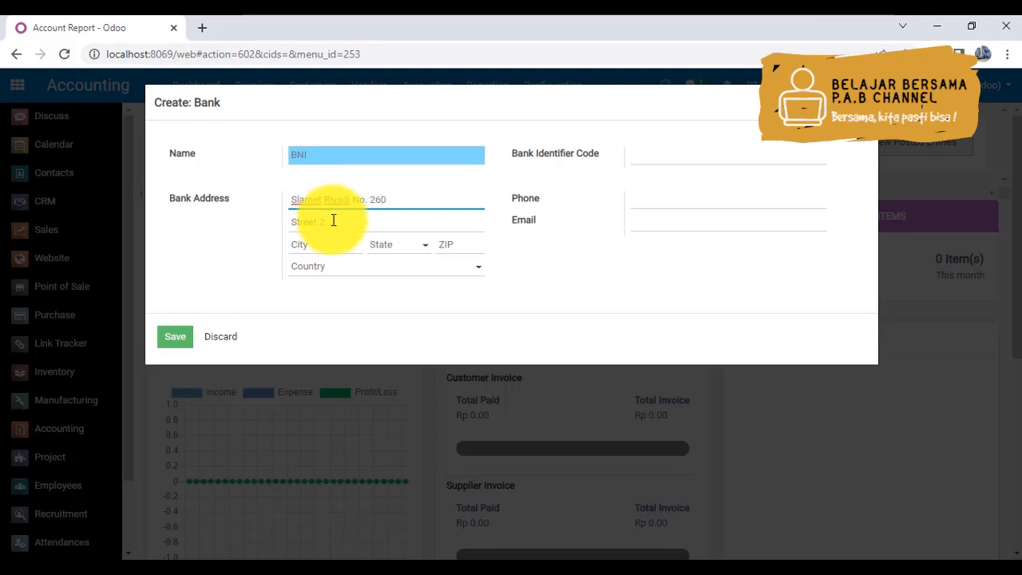
left_click(324, 244)
type("Surakarta")
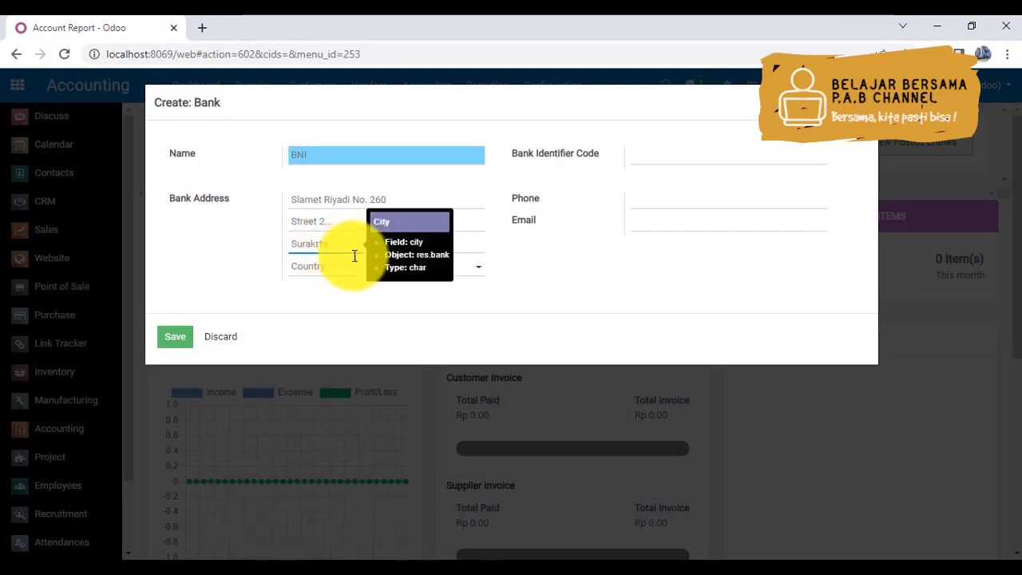
key("BackSpace")
key("BackSpace")
key("BackSpace")
type("arta")
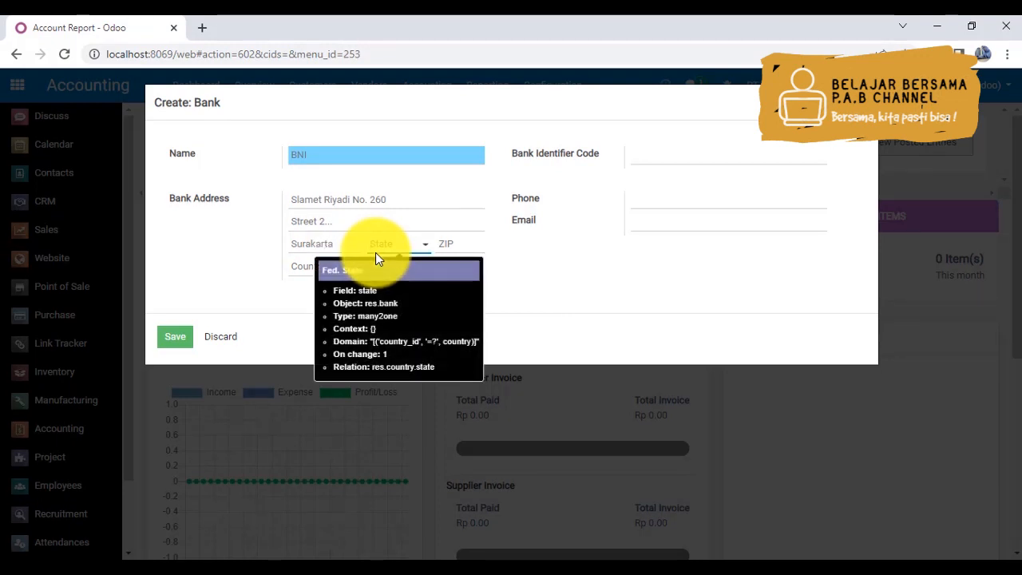
- Set the bank address ZIP to 57100 and its country to Indonesia
key("Tab")
type("5")
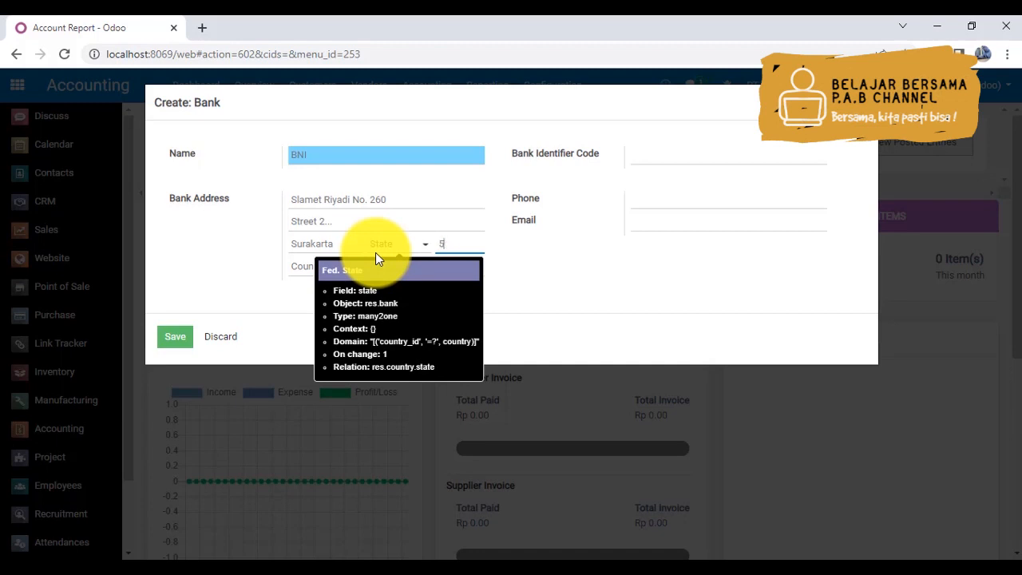
type("7100")
left_click(304, 266)
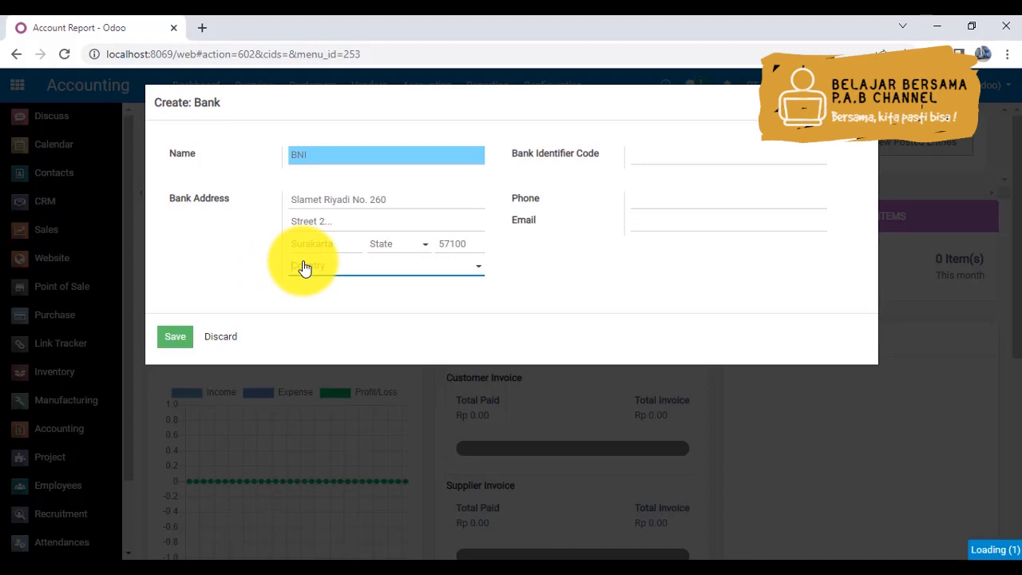
type("Indone")
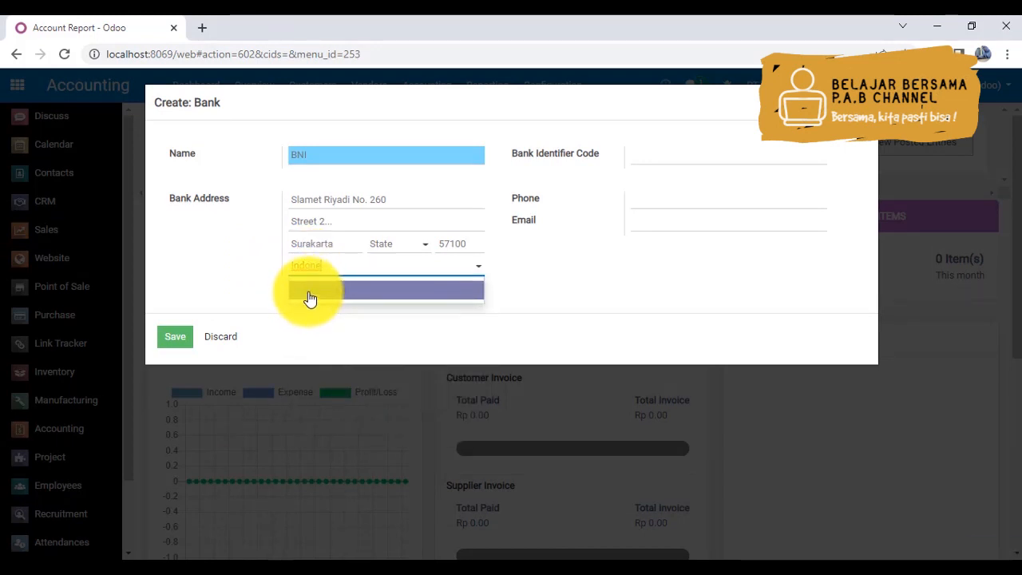
left_click(308, 294)
- Enter Laweyan as the bank address state and choose to create it as a new state
left_click(394, 245)
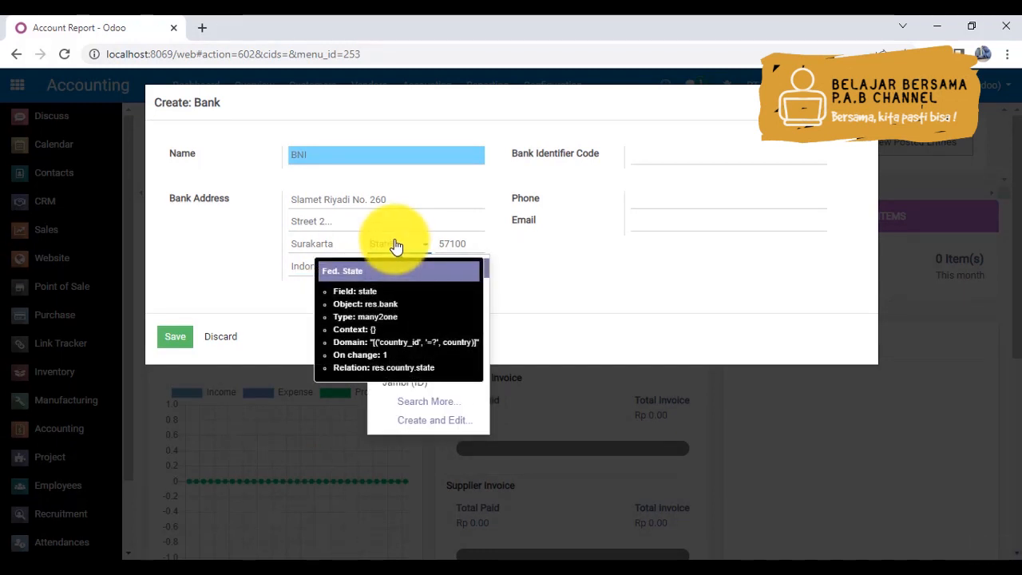
left_click(320, 241)
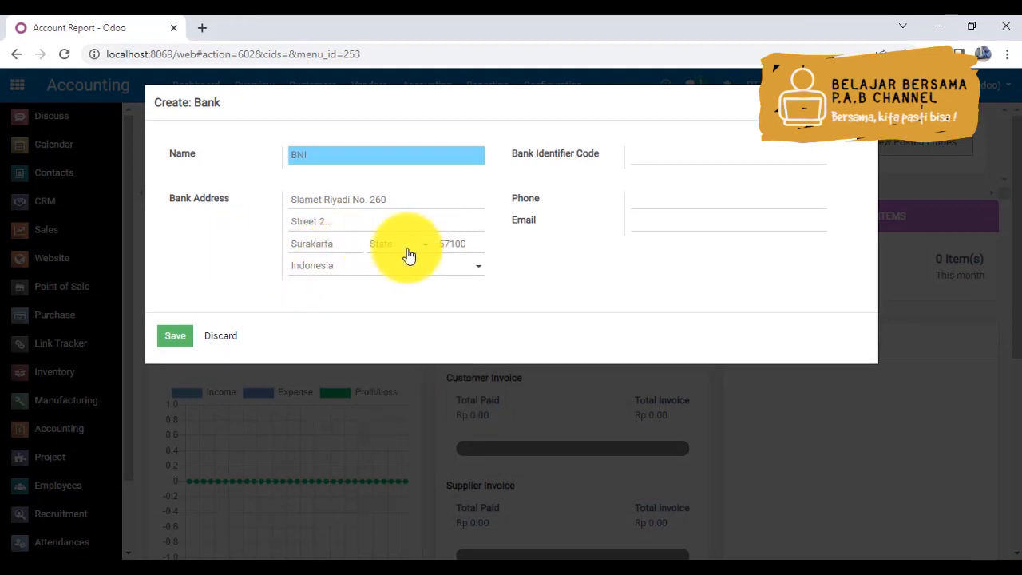
left_click(408, 254)
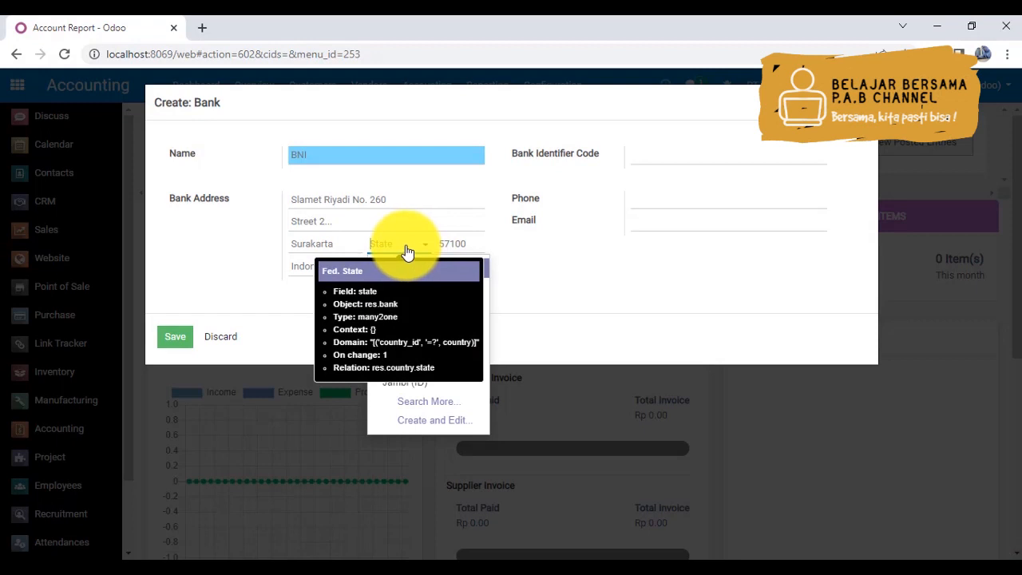
type("La")
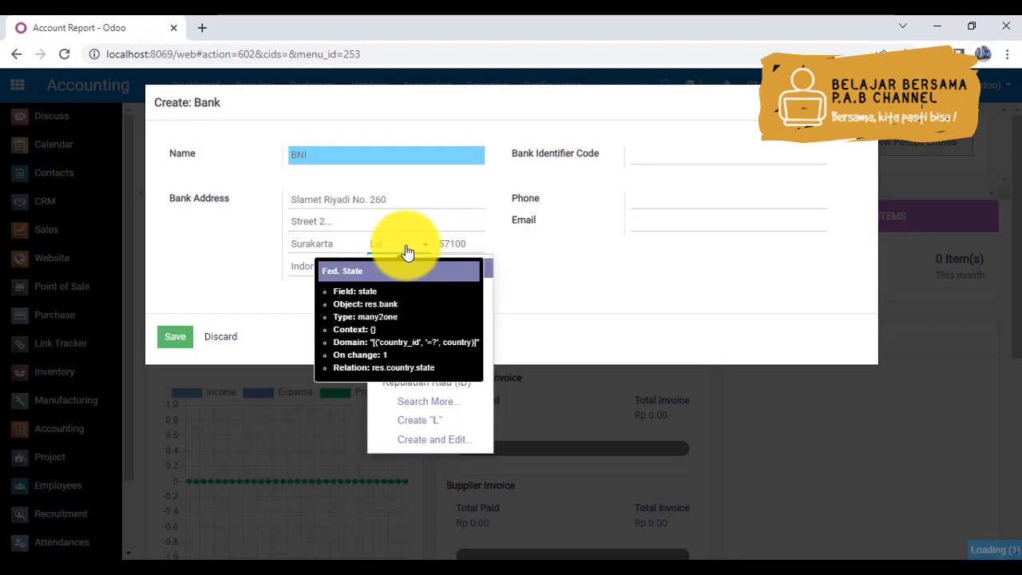
type("weyan")
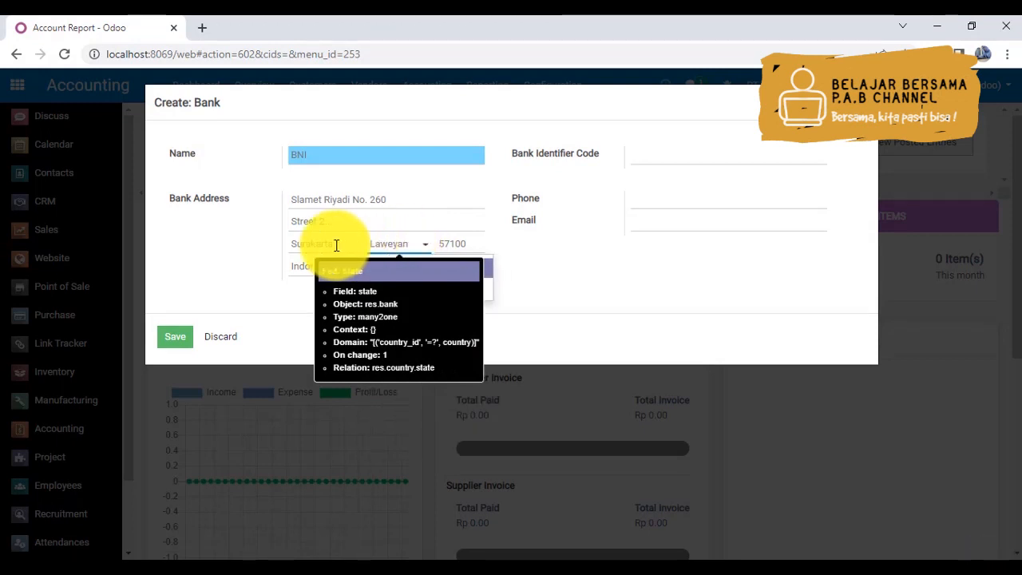
left_click(245, 251)
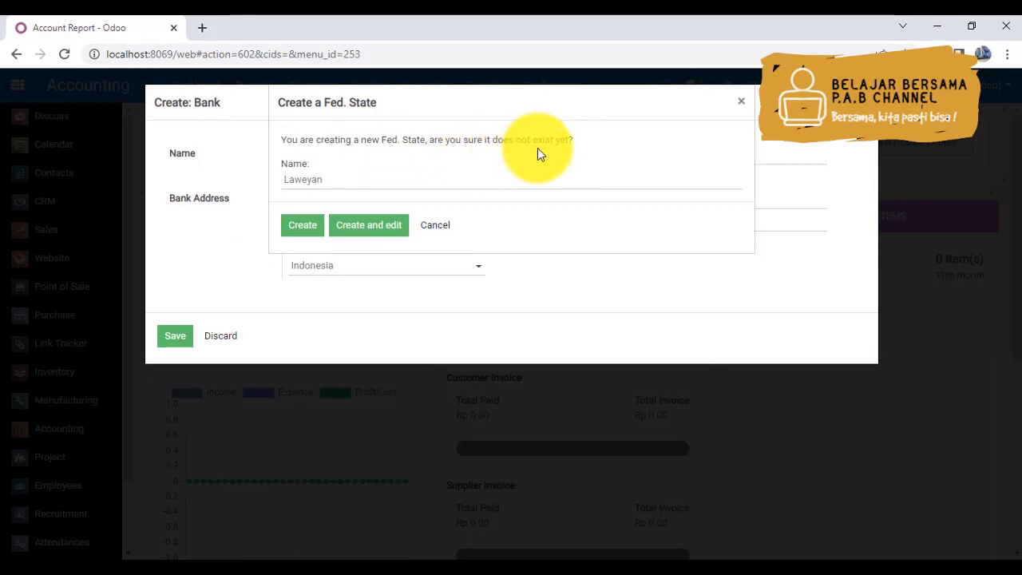
left_click(314, 227)
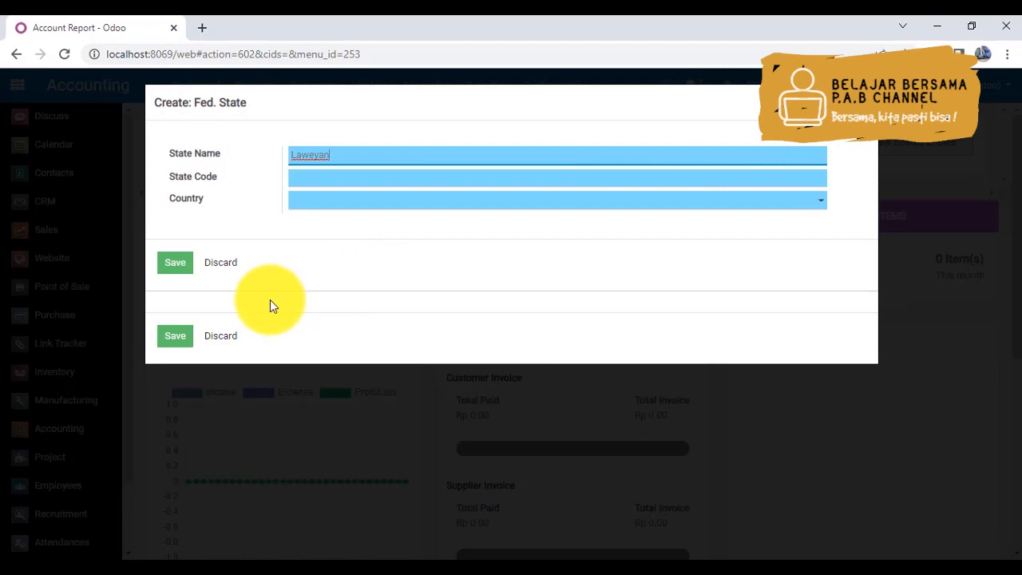
- Give the new Laweyan state the code 57100 and the country Indonesia, and save it
left_click(314, 181)
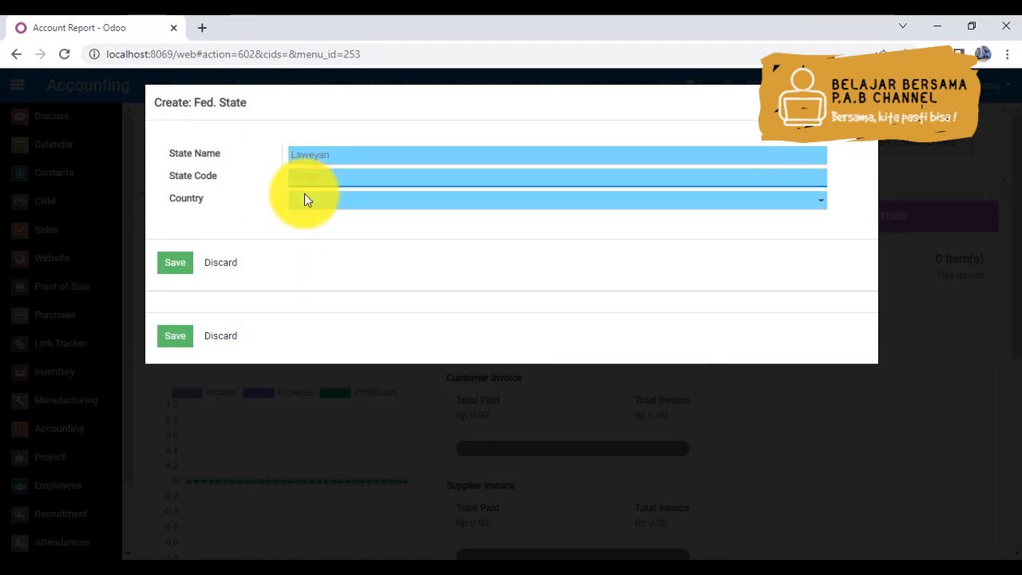
left_click(300, 206)
type("Indonesia")
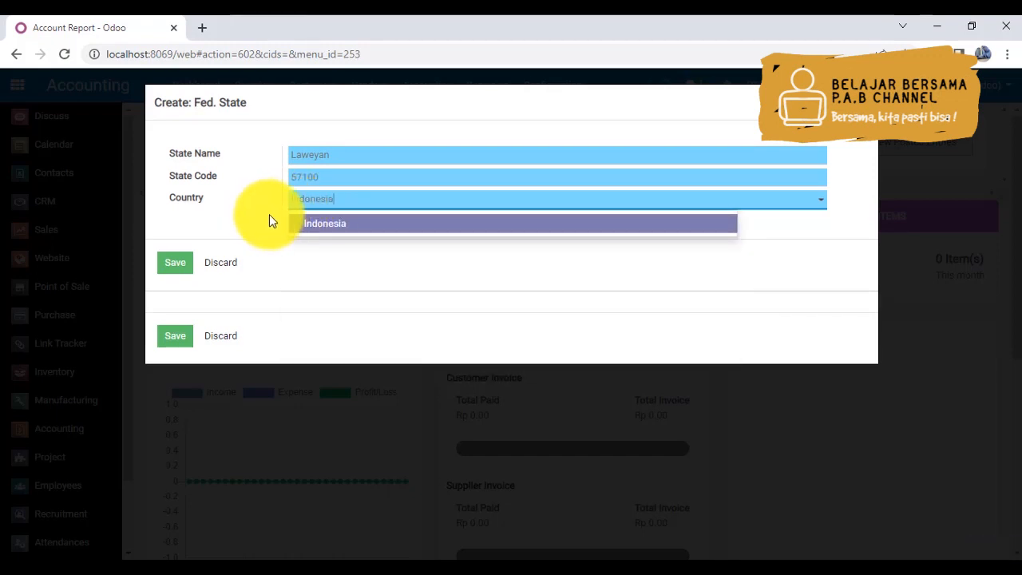
left_click(329, 225)
left_click(175, 266)
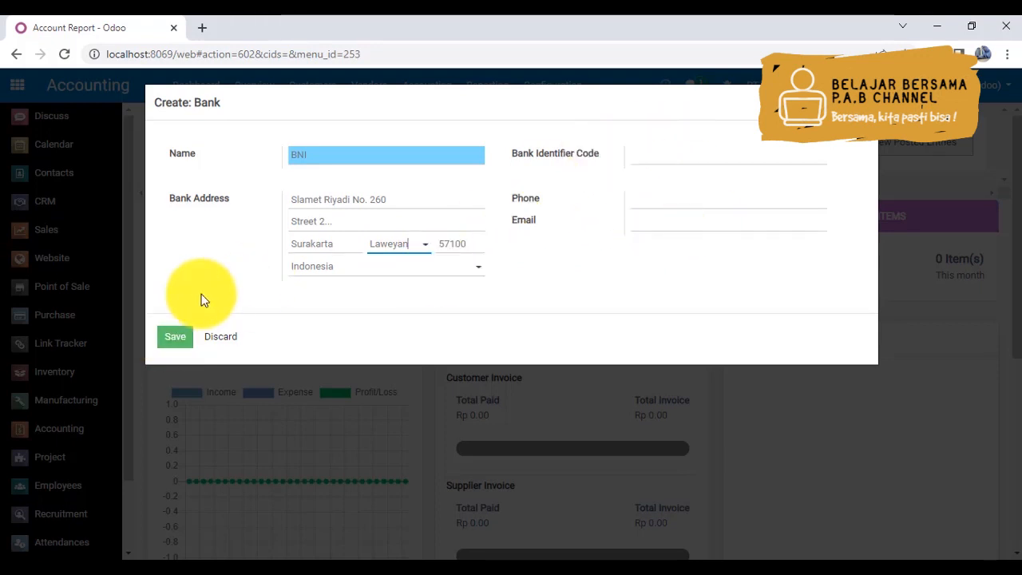
- Save the BNI bank record and create the bank account, then check it in the Bank Accounts list
left_click(174, 339)
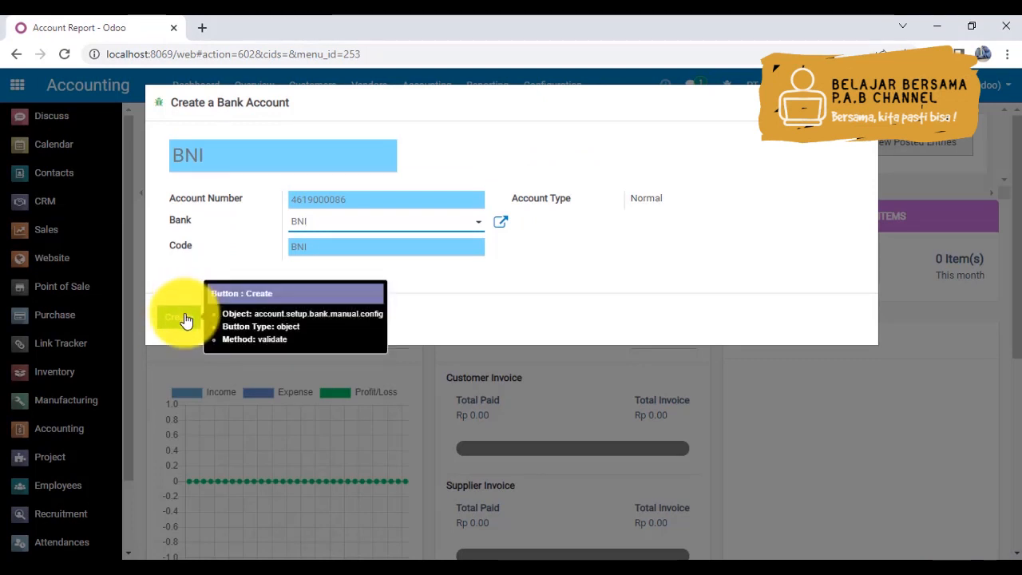
left_click(180, 317)
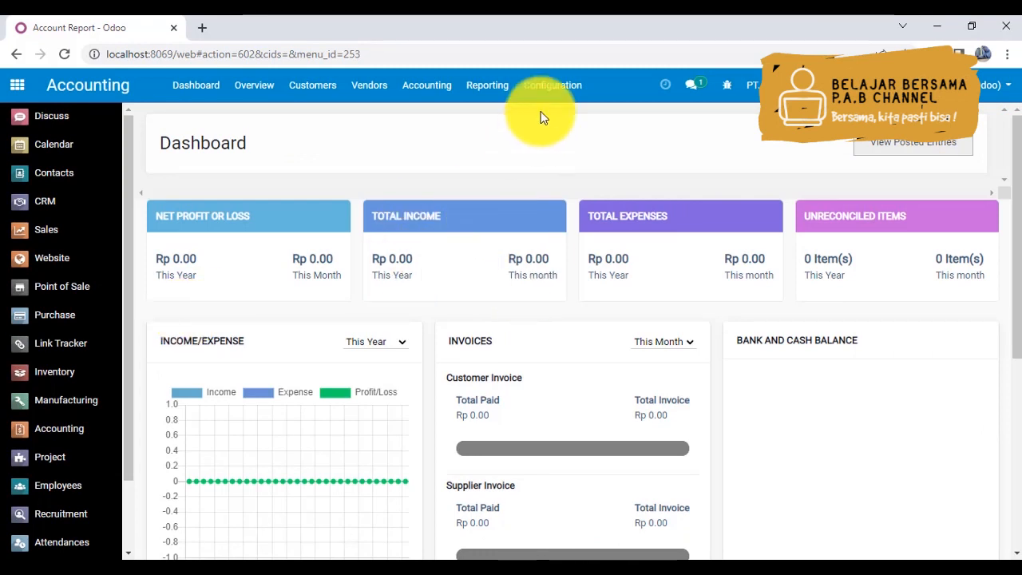
left_click(550, 89)
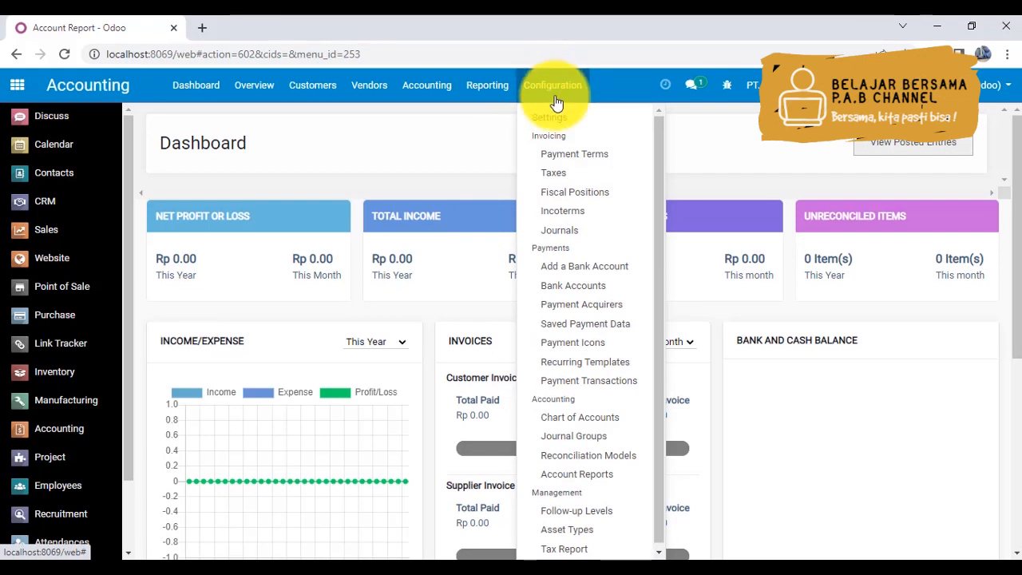
left_click(580, 289)
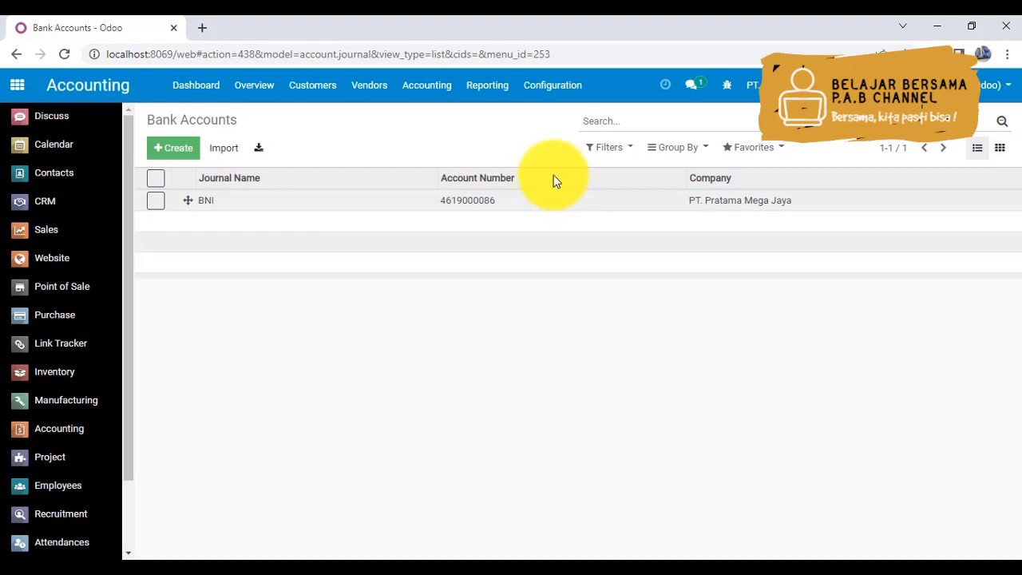
- Add 10% (Sales) and 10% (Purchases) as default taxes to the BNI account in the Chart of Accounts, and save it
left_click(546, 86)
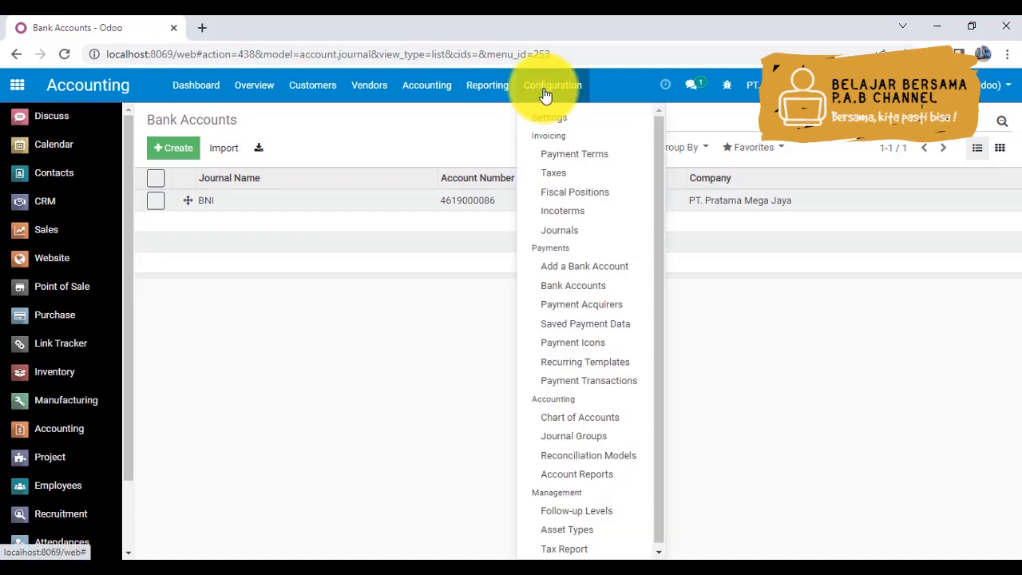
left_click(591, 427)
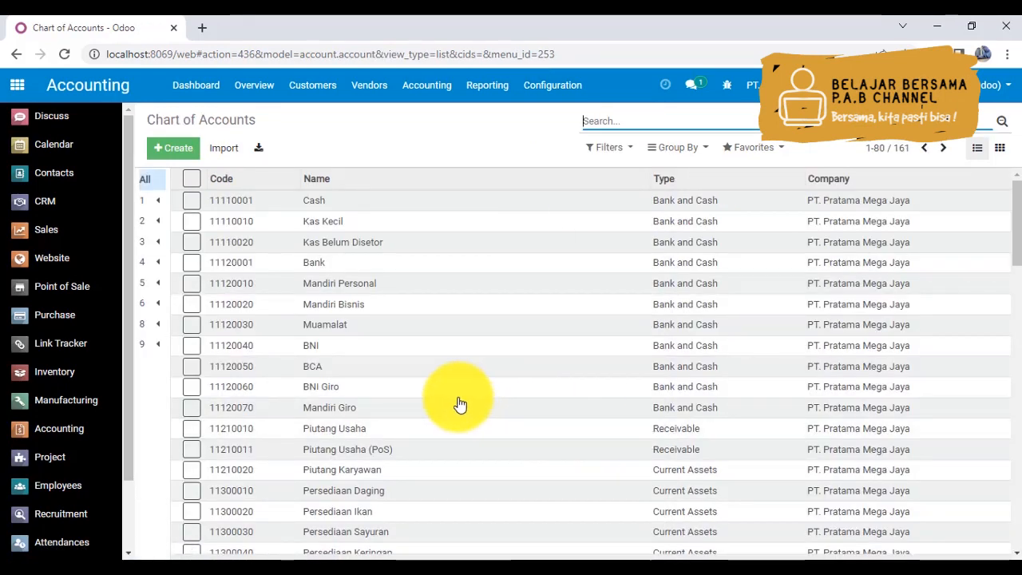
left_click(312, 354)
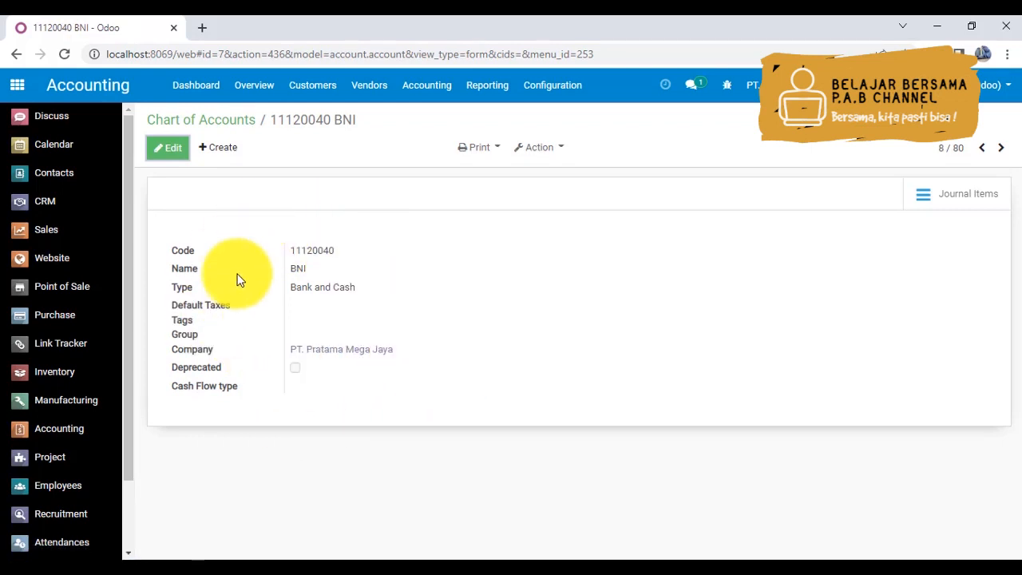
left_click(165, 155)
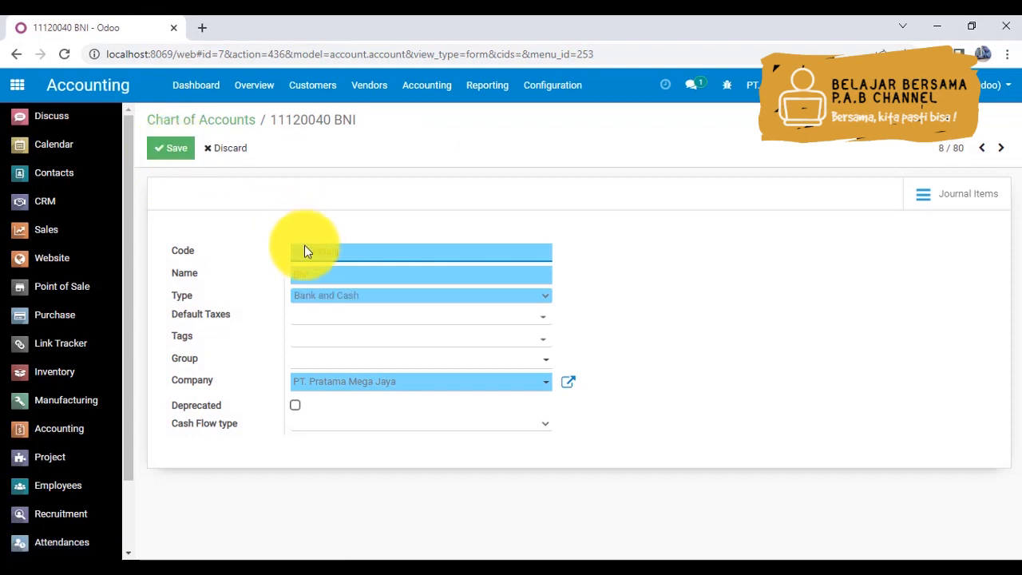
left_click(338, 321)
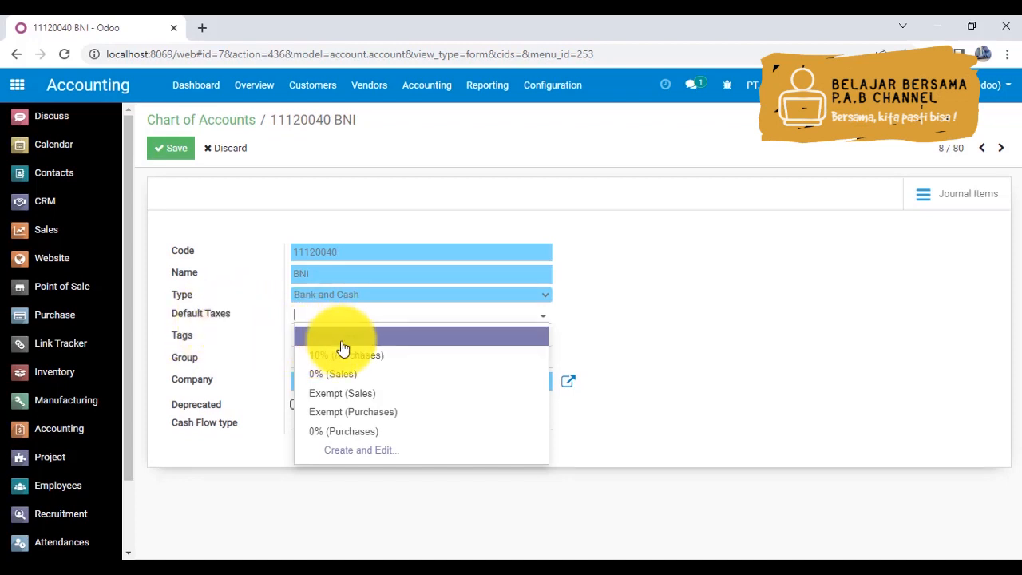
left_click(342, 341)
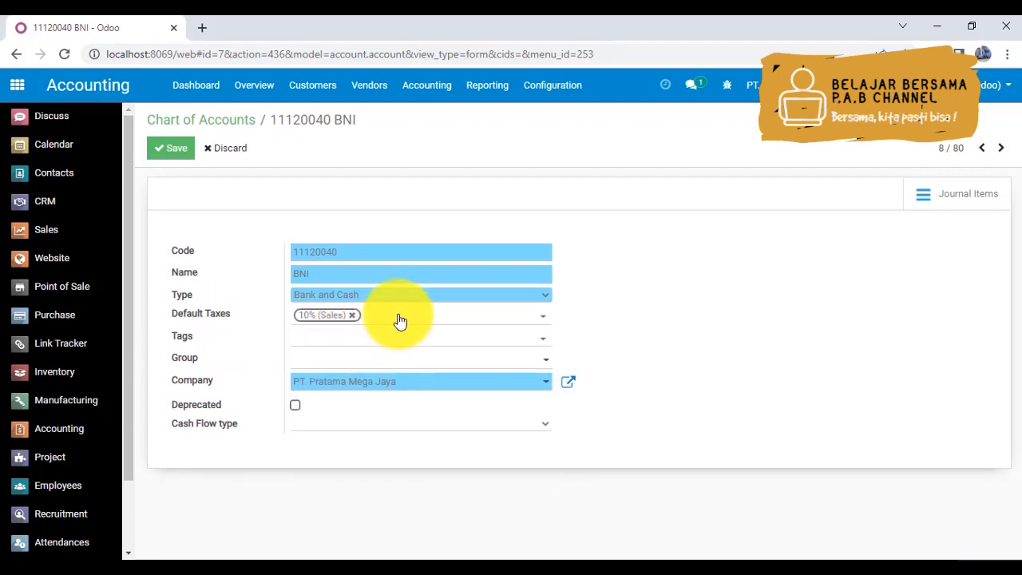
left_click(542, 320)
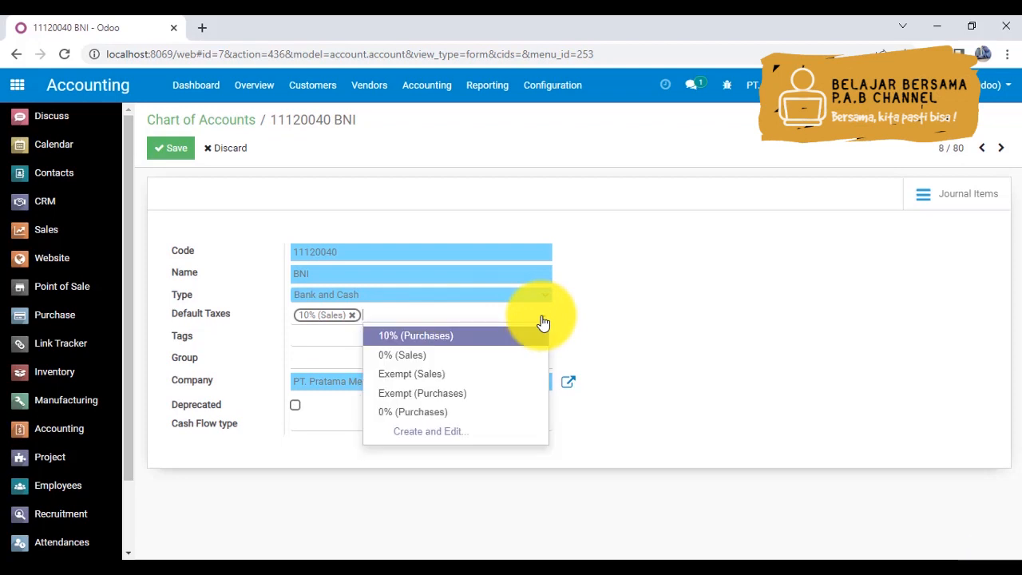
left_click(399, 336)
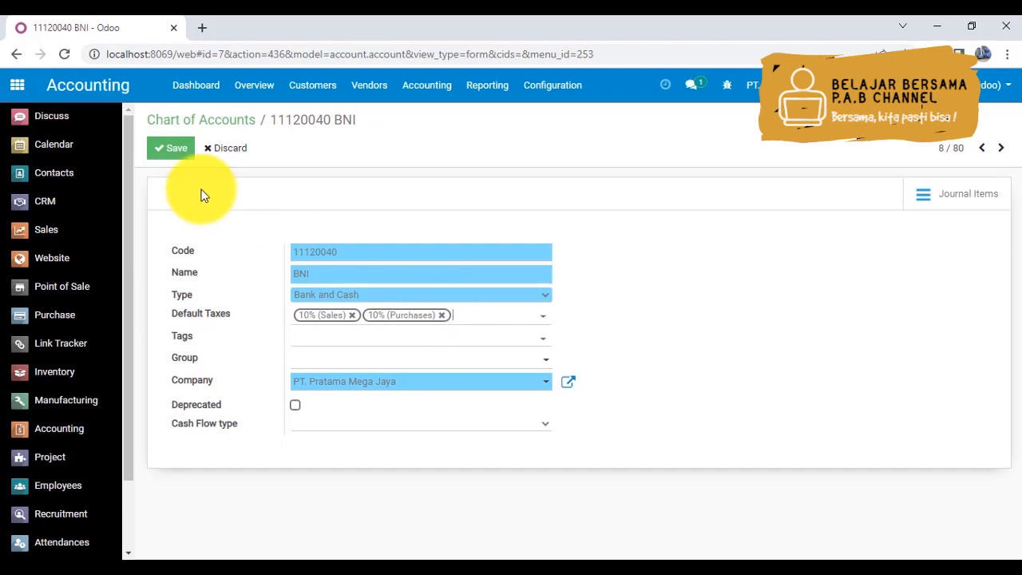
left_click(172, 153)
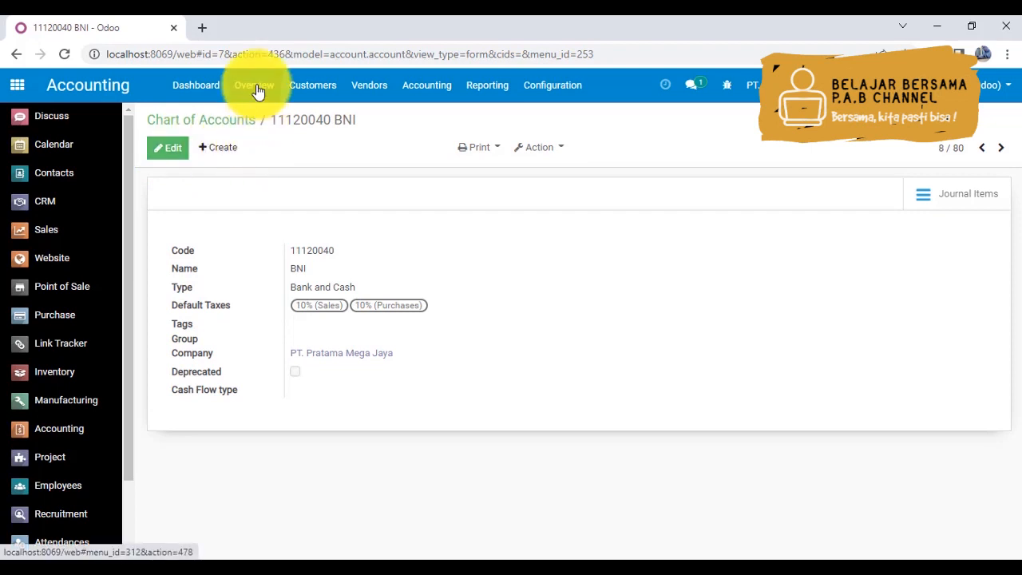
- From the Accounting Overview setup, apply the company data and the accounting periods with their existing values
left_click(212, 91)
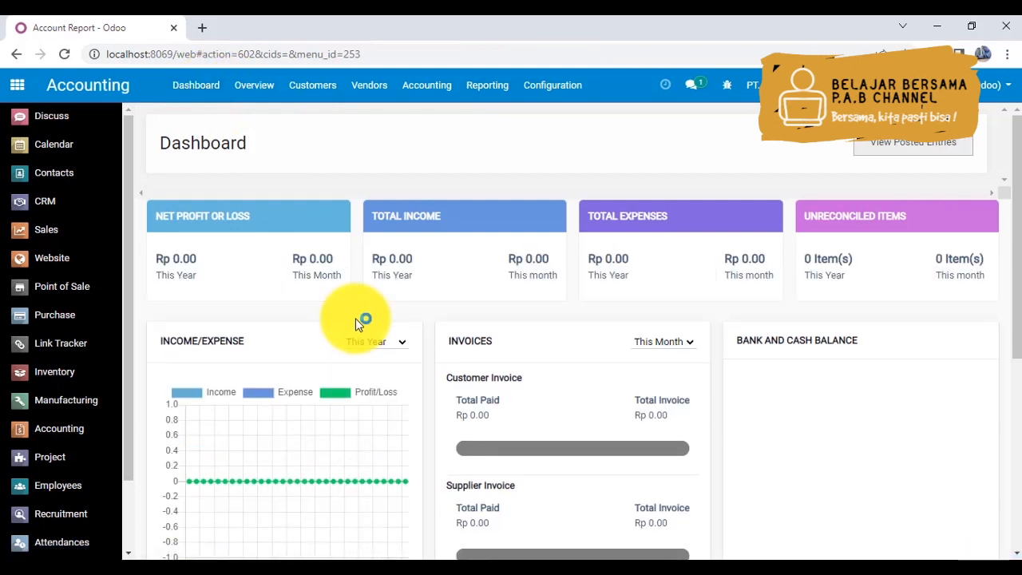
left_click(257, 85)
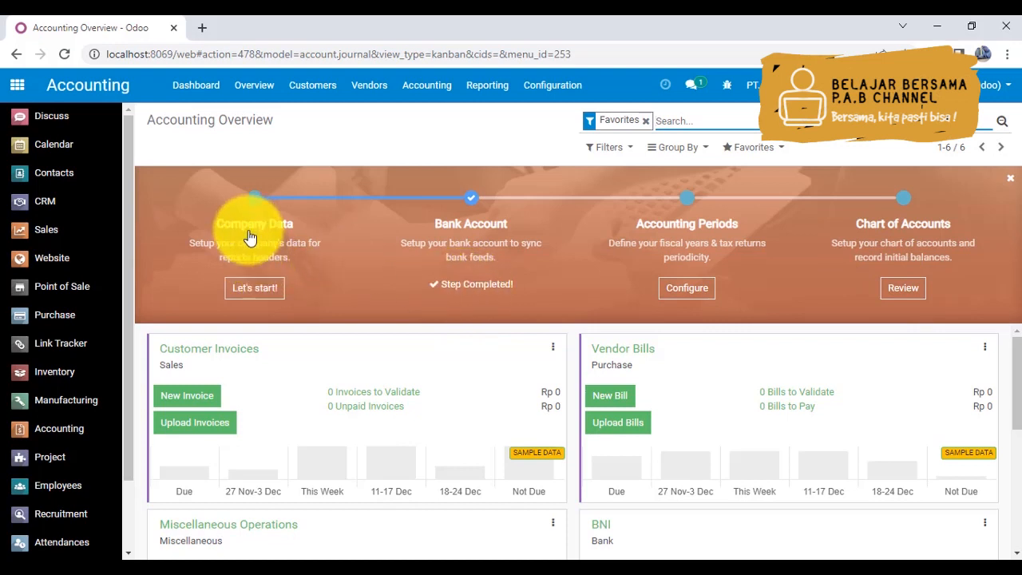
left_click(256, 292)
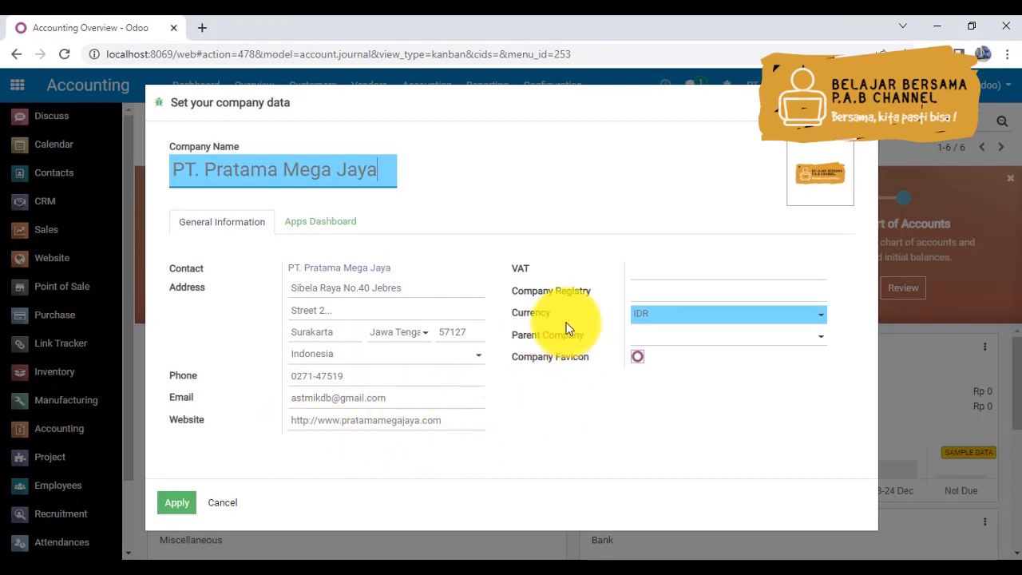
left_click(676, 340)
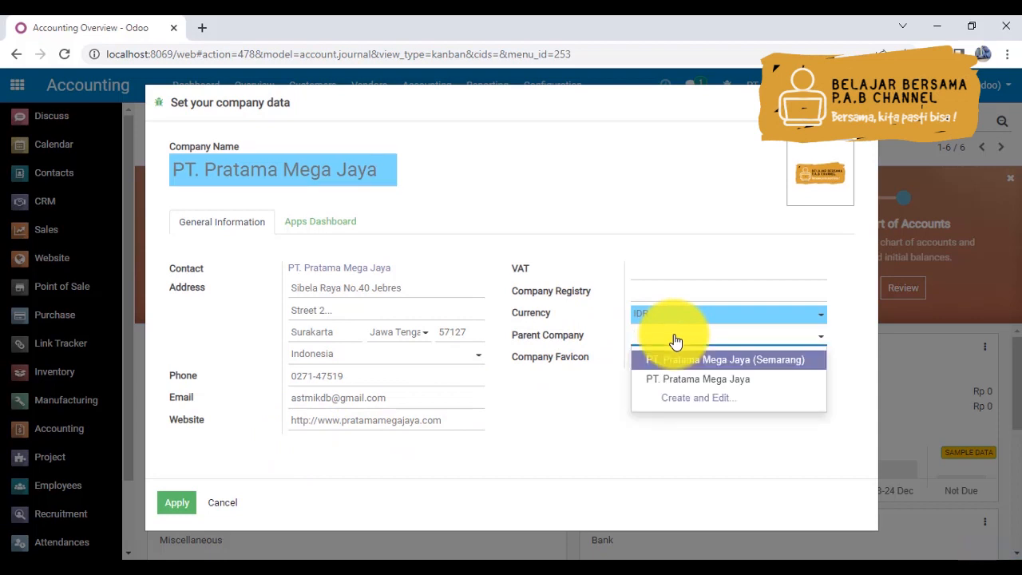
left_click(580, 406)
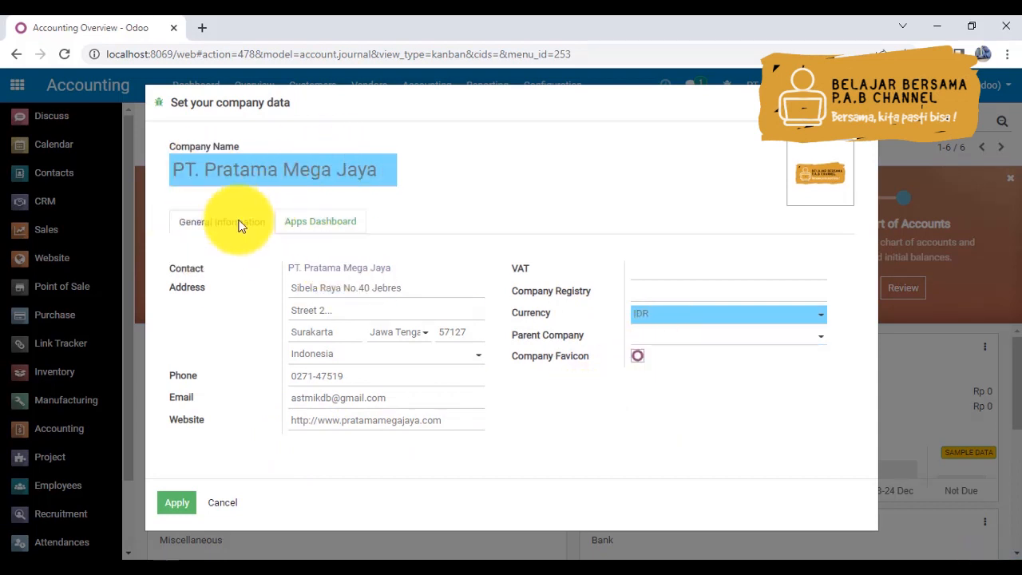
left_click(177, 504)
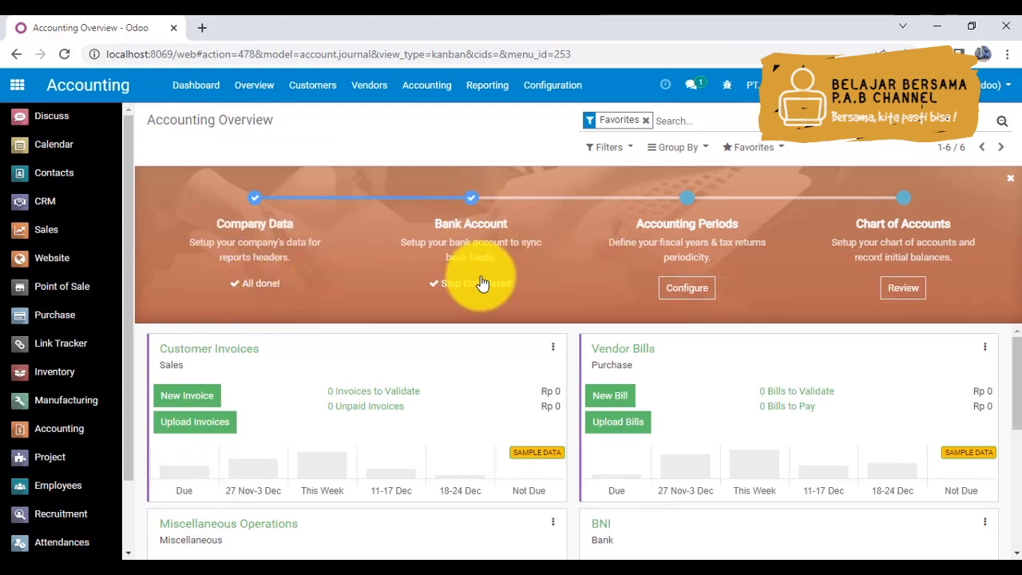
left_click(689, 289)
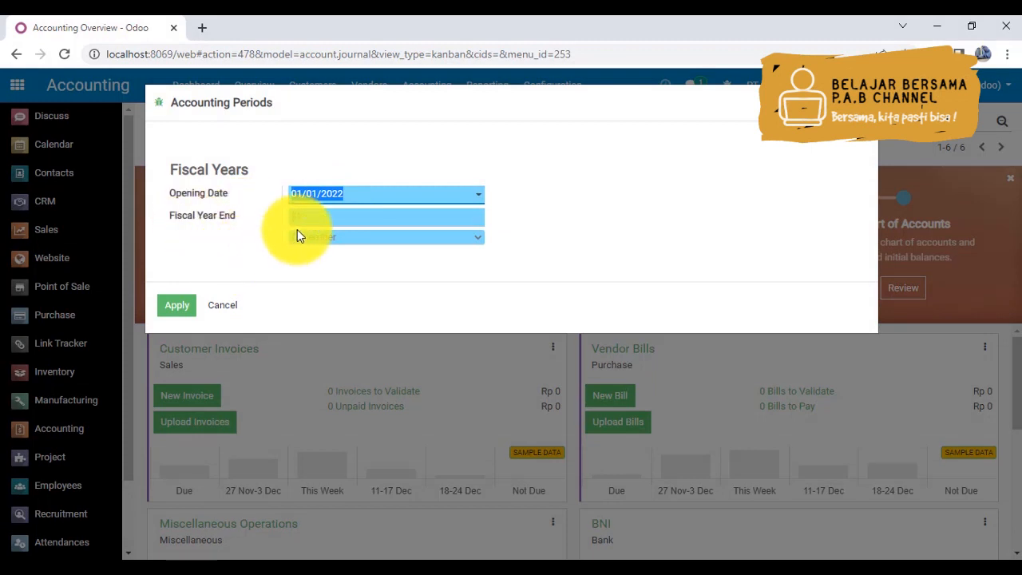
left_click(180, 310)
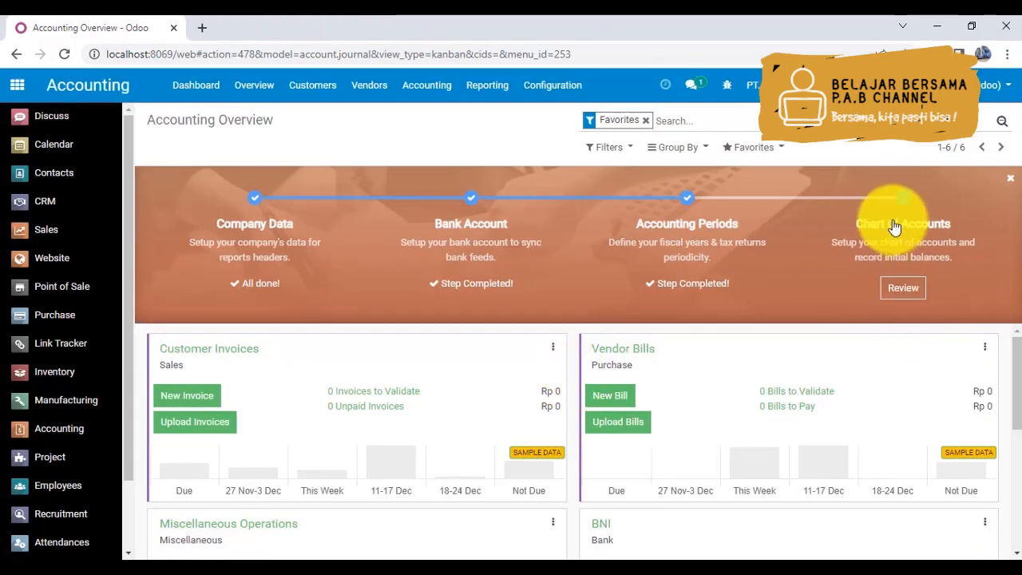
- Set the BNI account's opening debit to 10000000 in the Chart of Accounts setup, save it, and close the Accounting setup guide
left_click(904, 292)
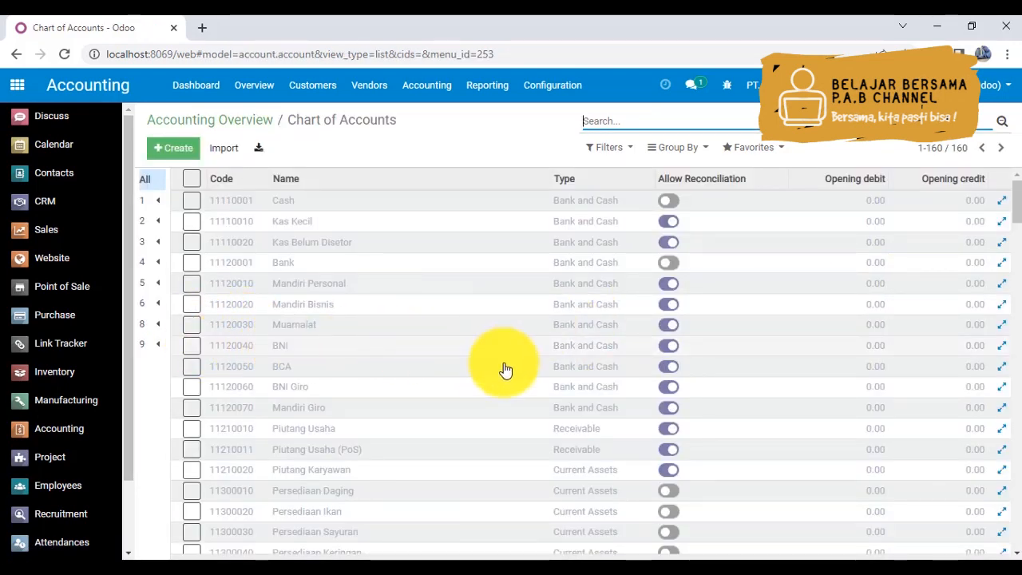
left_click(872, 352)
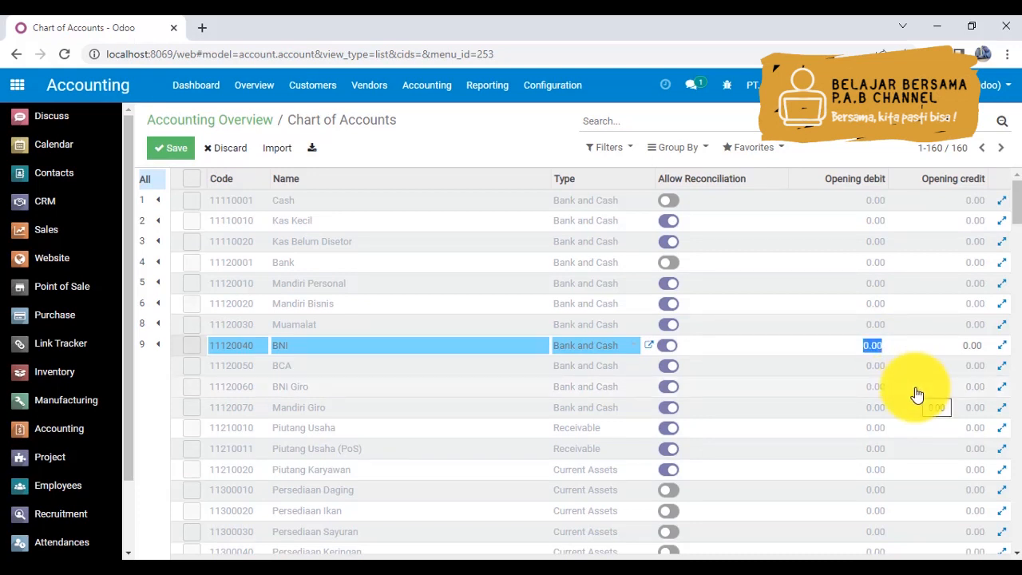
type("10000000")
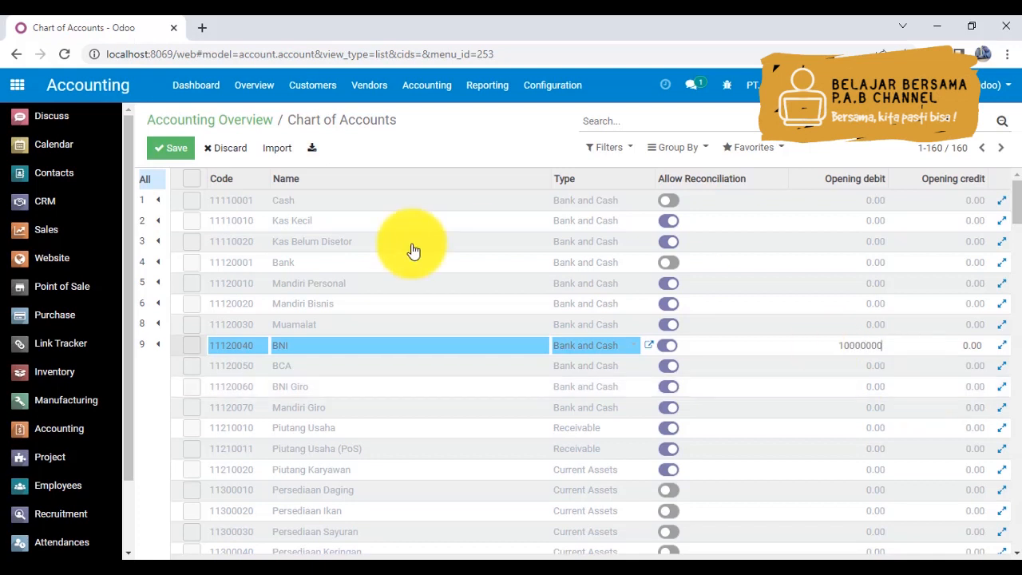
left_click(175, 152)
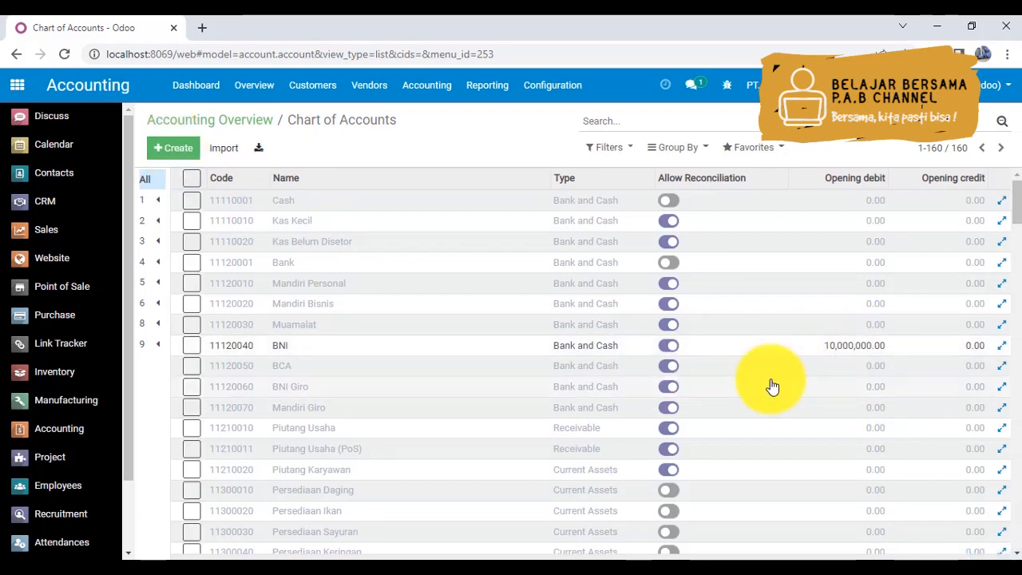
left_click(205, 120)
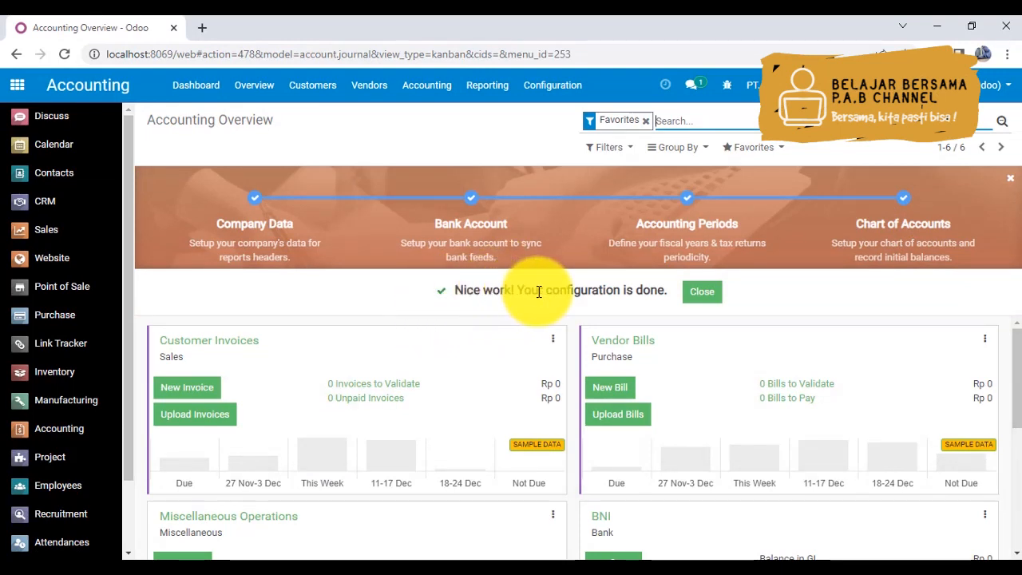
left_click(702, 294)
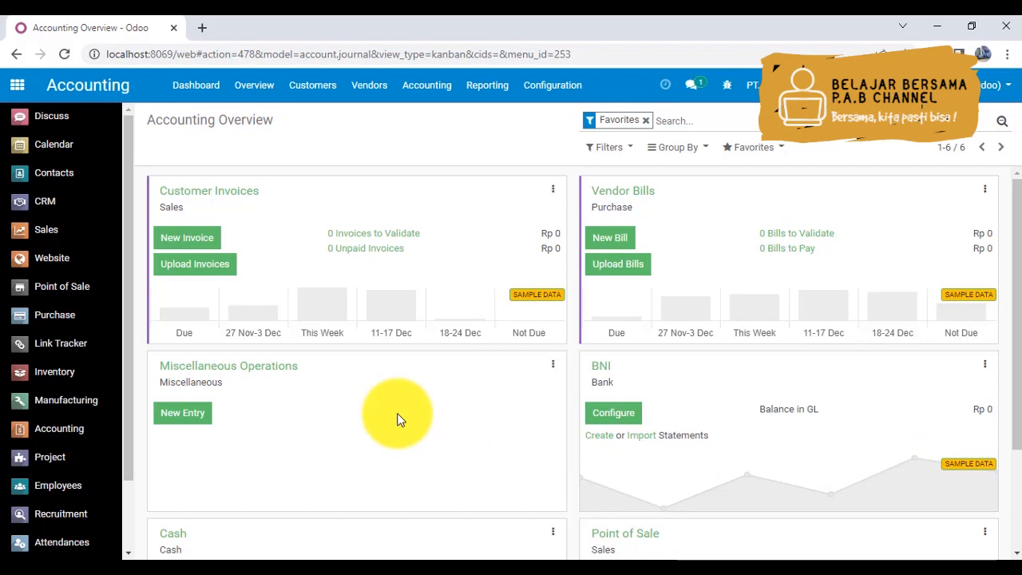
- In Sales, open the quotation layout customization, compare the Standard, Background, Boxed and Clean layouts, and select Background
left_click(56, 241)
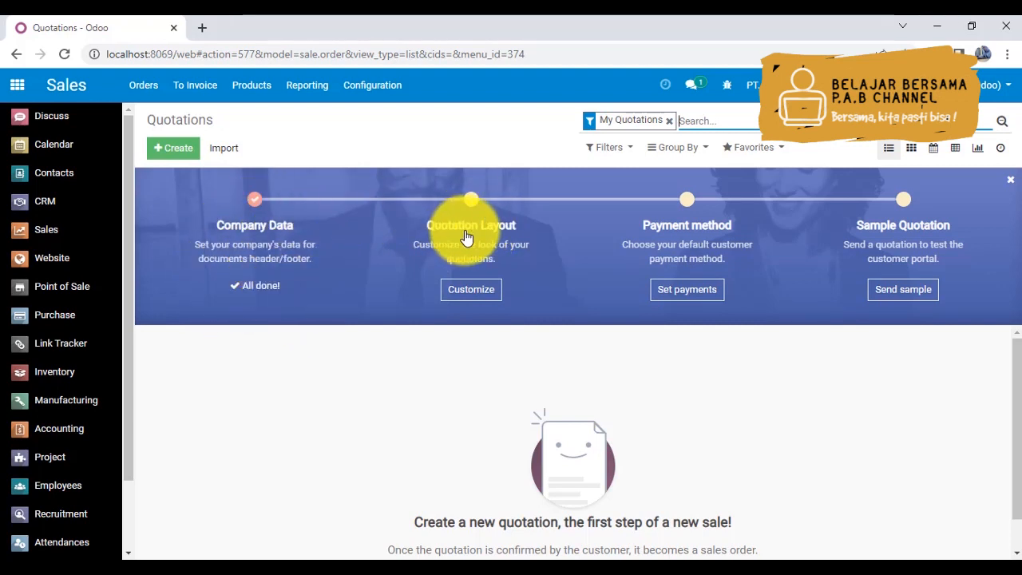
left_click(476, 293)
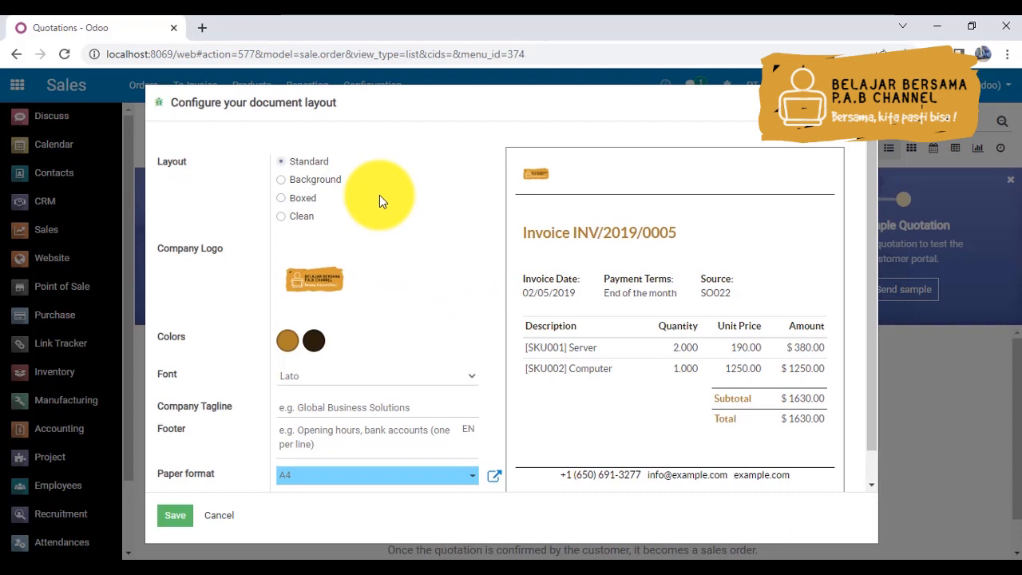
left_click(281, 179)
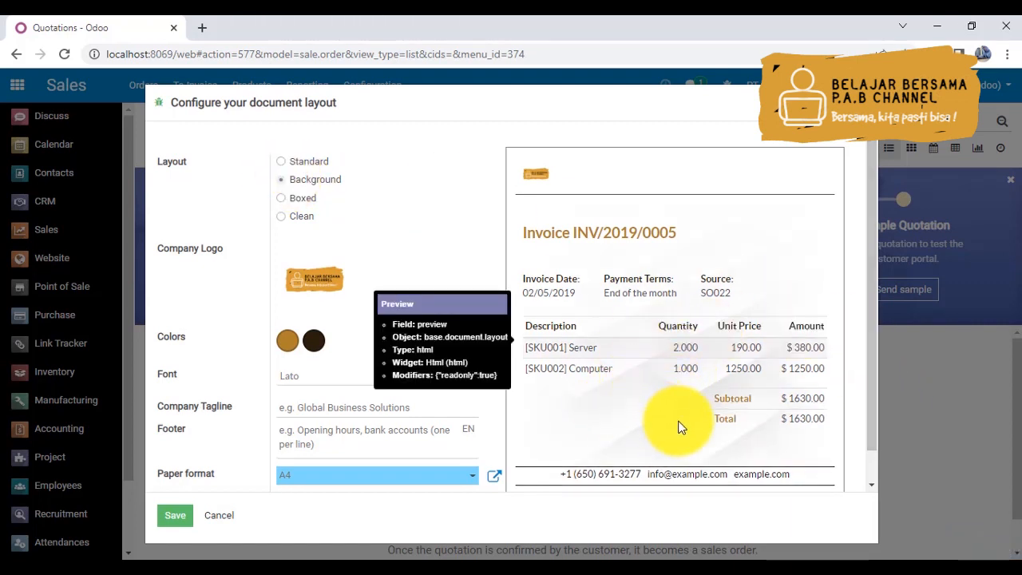
left_click(284, 196)
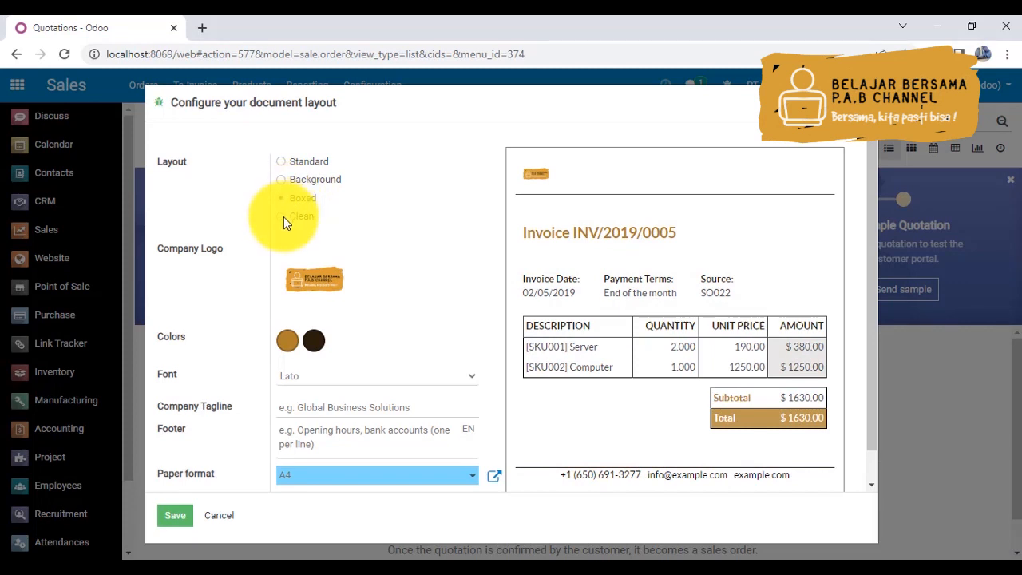
left_click(284, 216)
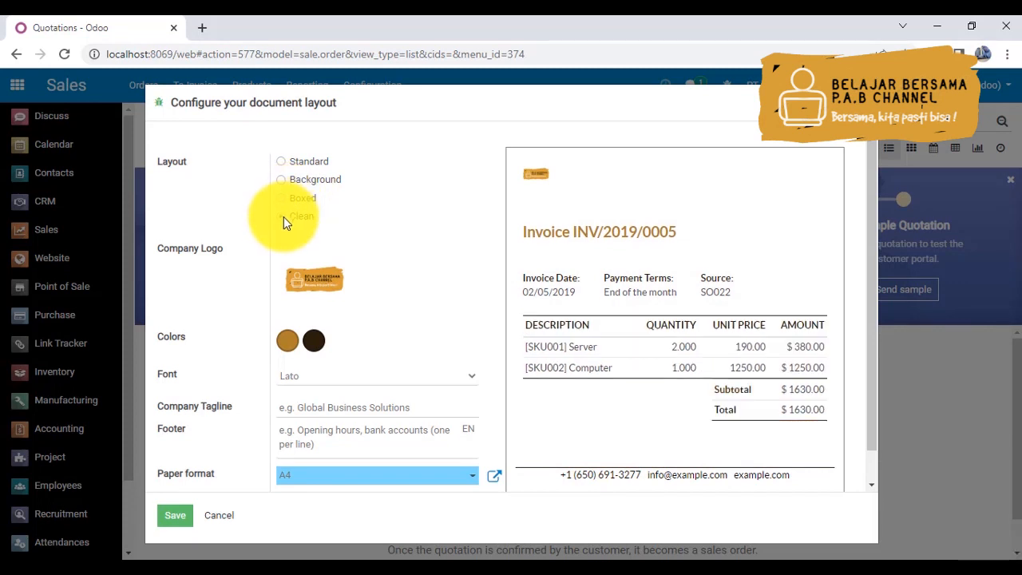
left_click(282, 160)
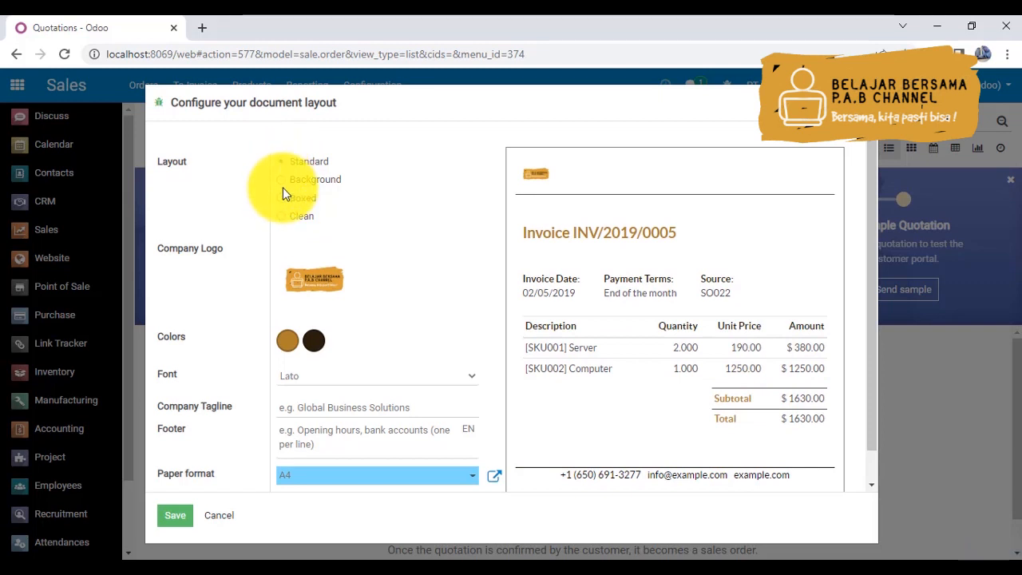
left_click(283, 181)
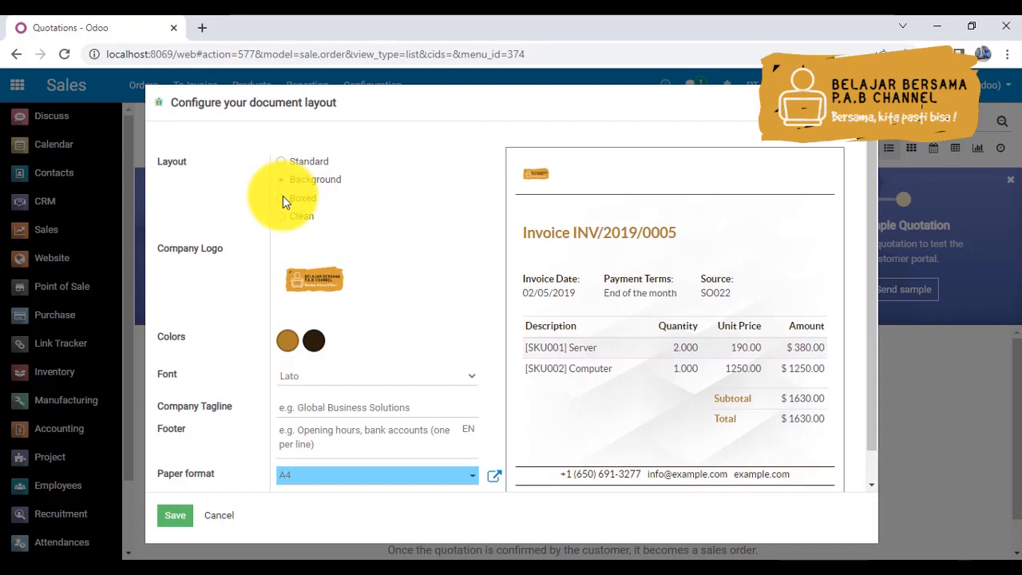
left_click(283, 197)
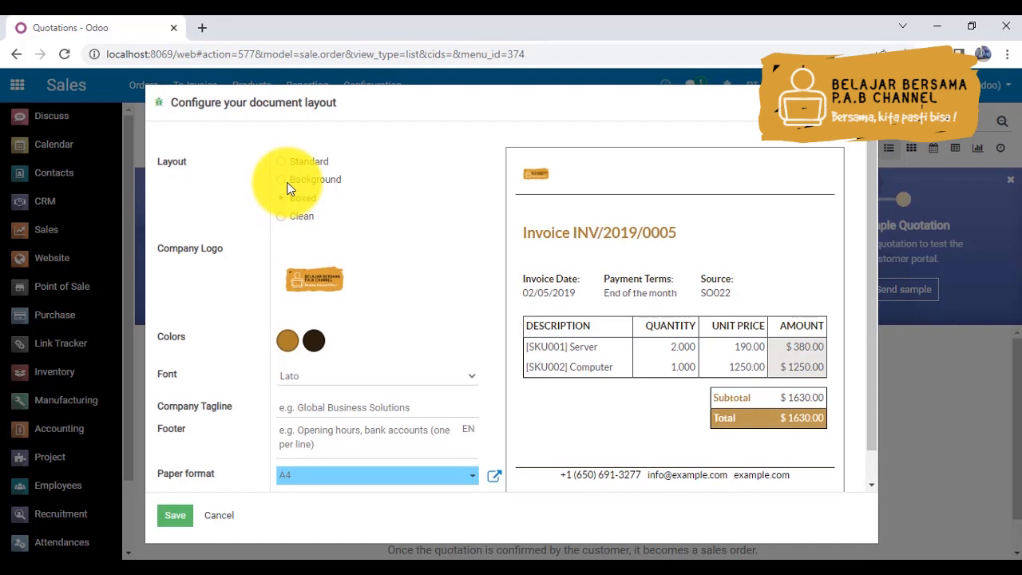
left_click(282, 179)
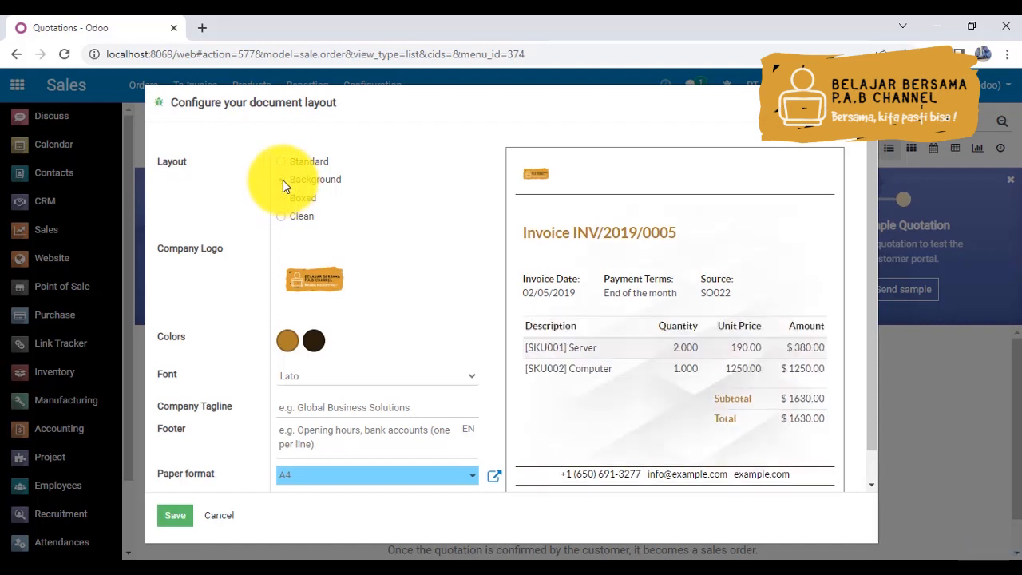
- Try the Roboto font for the document layout, and then set the font to Oswald
mouse_move(300, 275)
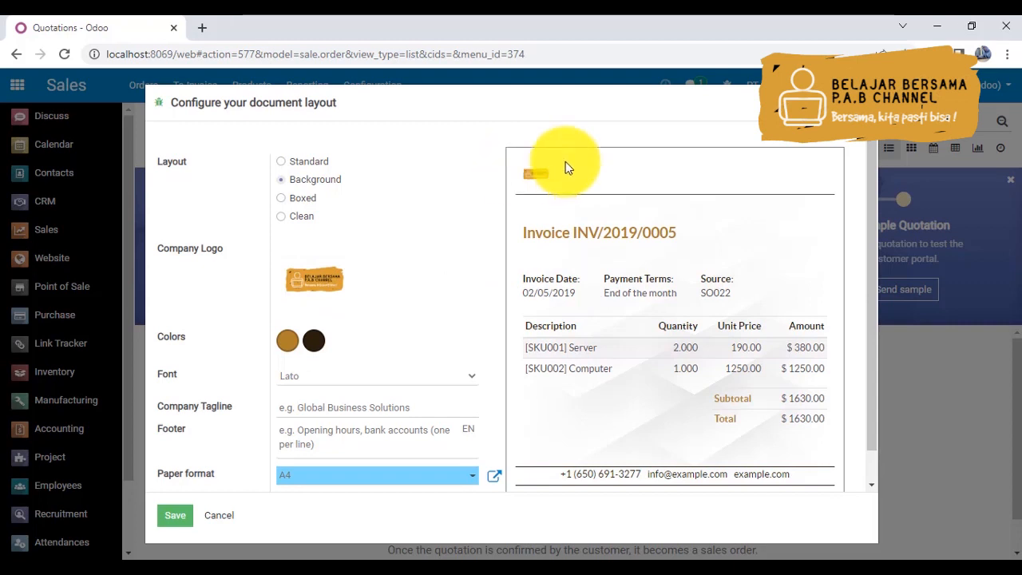
left_click(307, 377)
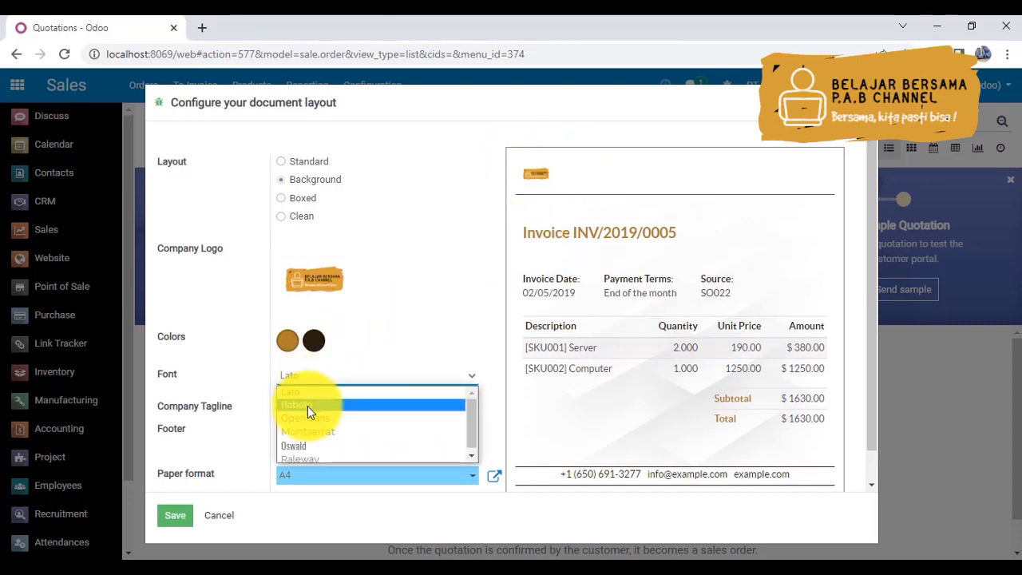
left_click(307, 406)
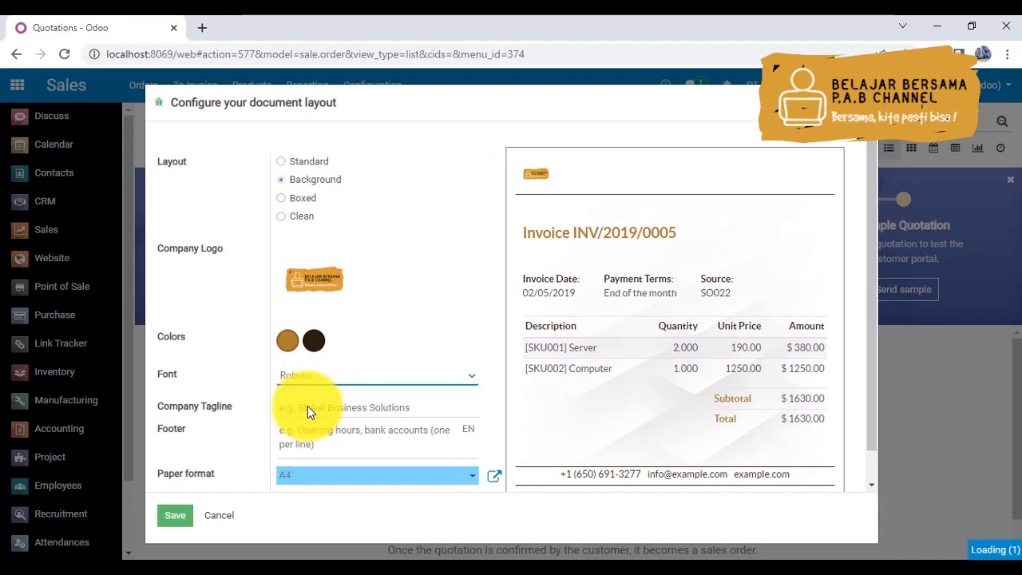
left_click(326, 378)
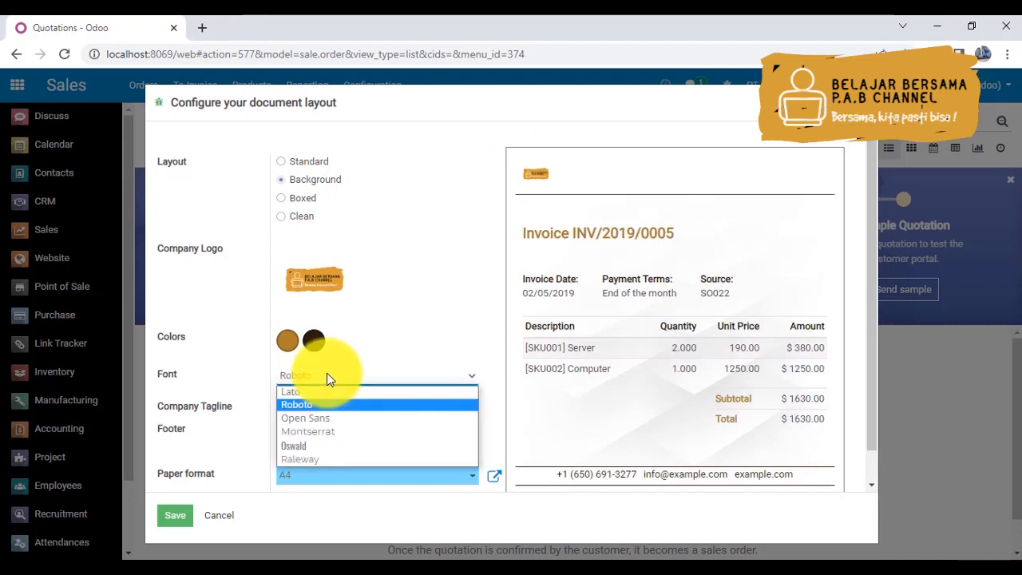
left_click(376, 445)
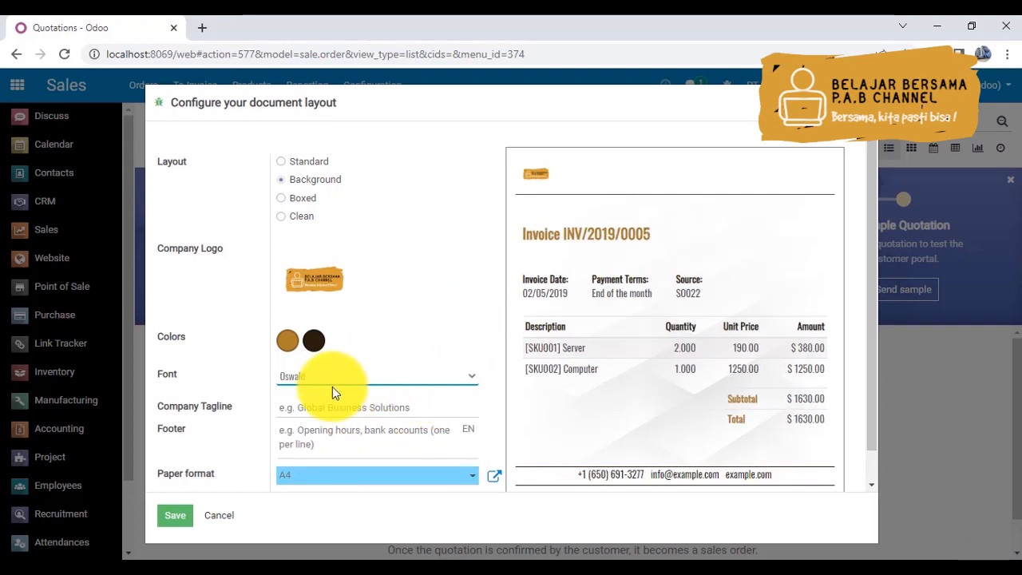
- Enter "Solusi Terbaik Masa Depan Anda" as the company tagline of the document layout
left_click(374, 408)
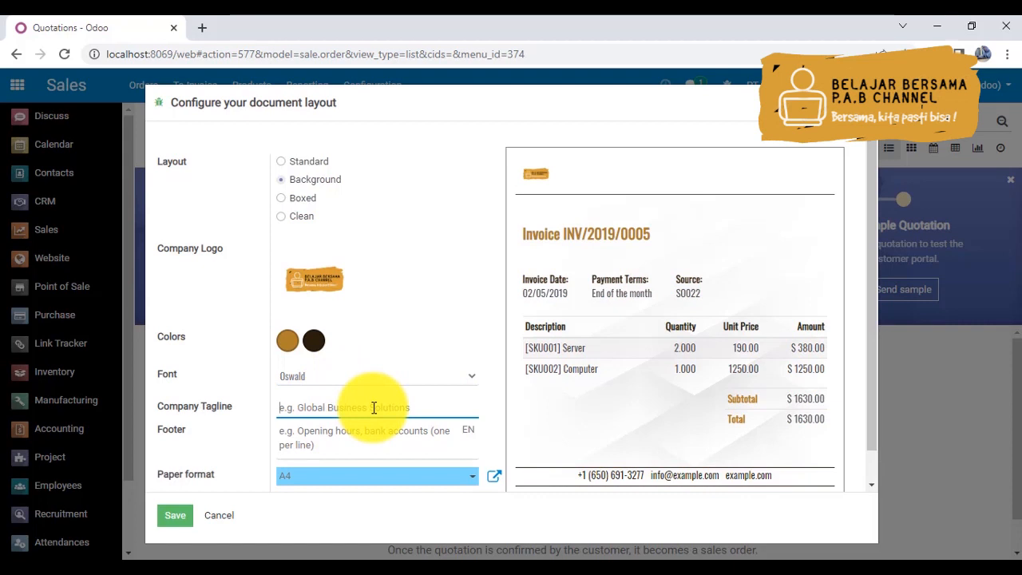
type("B")
key("BackSpace")
type("Solusi Terbaik Masa Depan Anda")
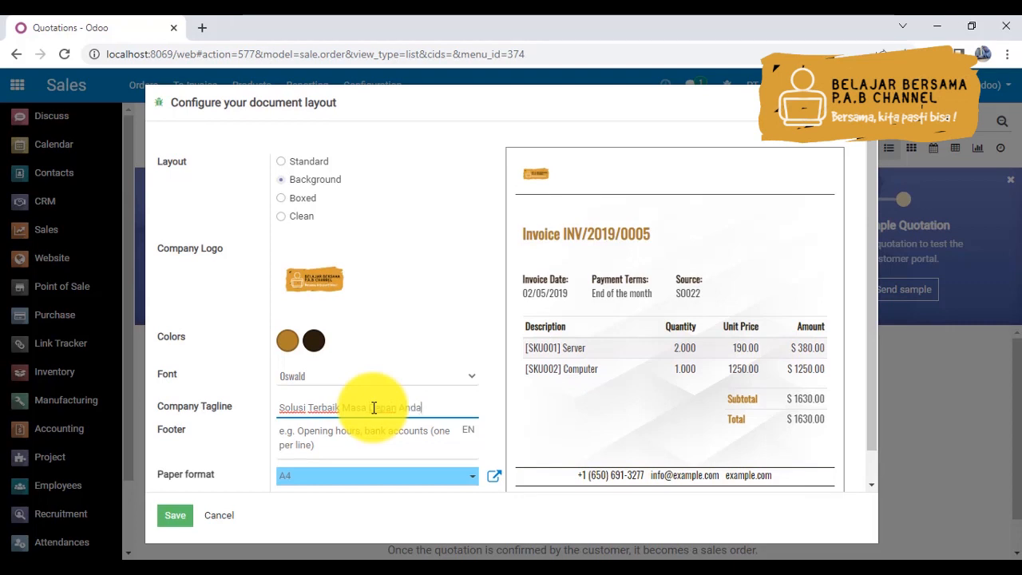
- Enter the opening hours "Buka : 08.00 - 17.00" as the first line of the document footer
left_click(317, 429)
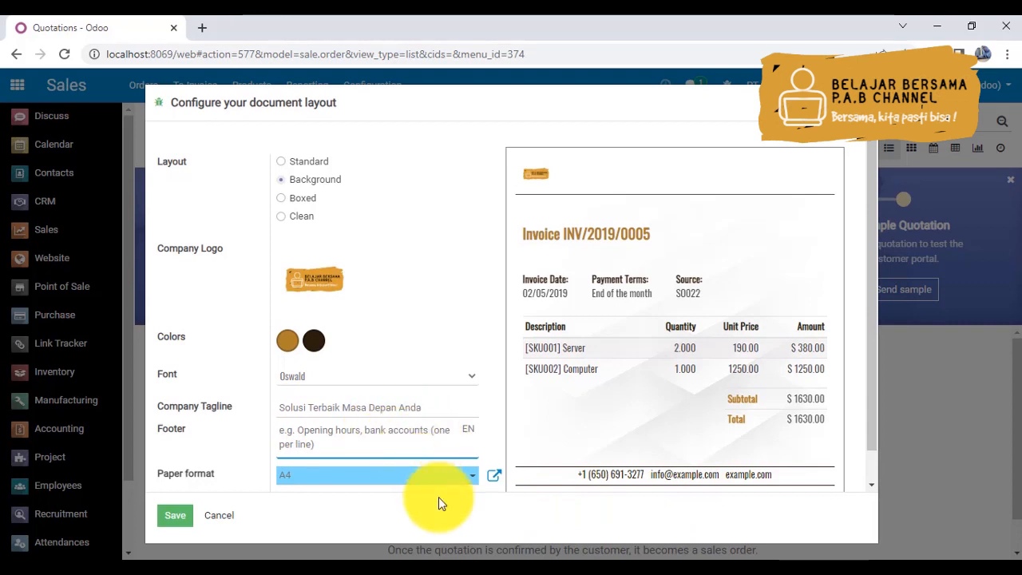
type("Buka ")
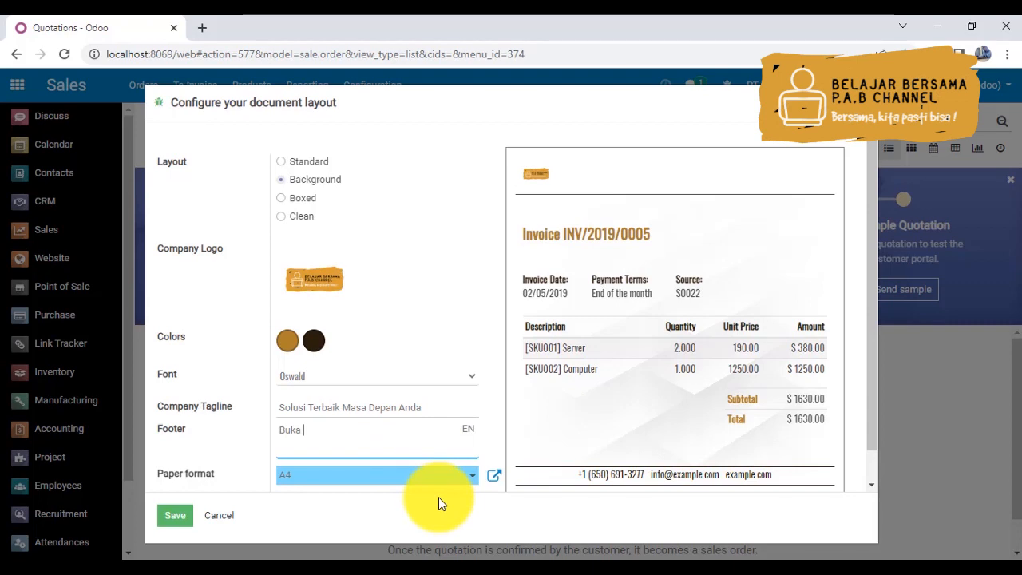
type(":")
type(" 0")
type("8.00")
type(" - 16")
type(".00")
key("Left")
key("Left")
key("Left")
key("BackSpace")
type("7")
key("Return")
- Add the footer line "No. Rek BNI :" and enter the company's bank account number on the line below it
type("No. Rek BNI")
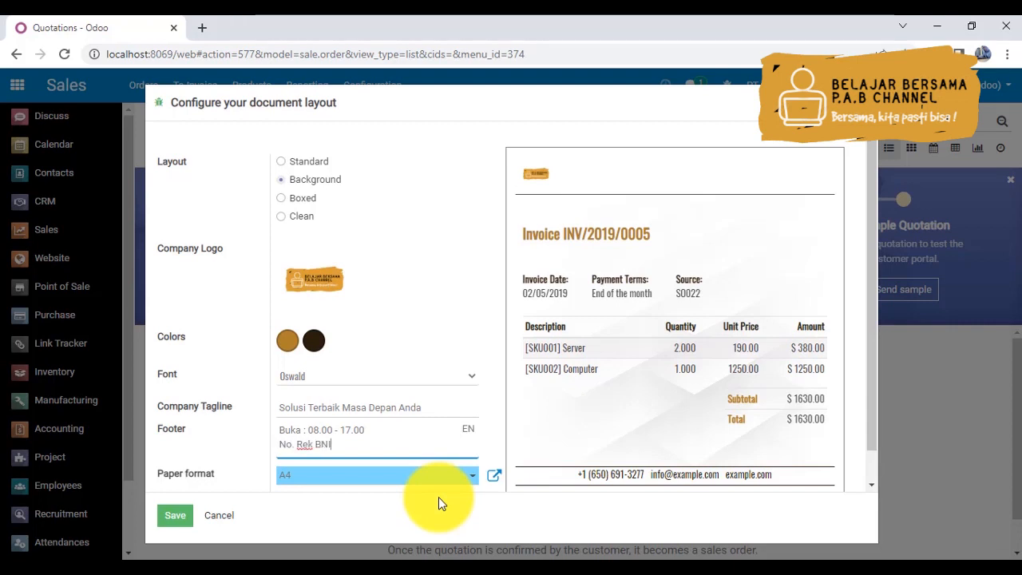
type(" :")
key("Return")
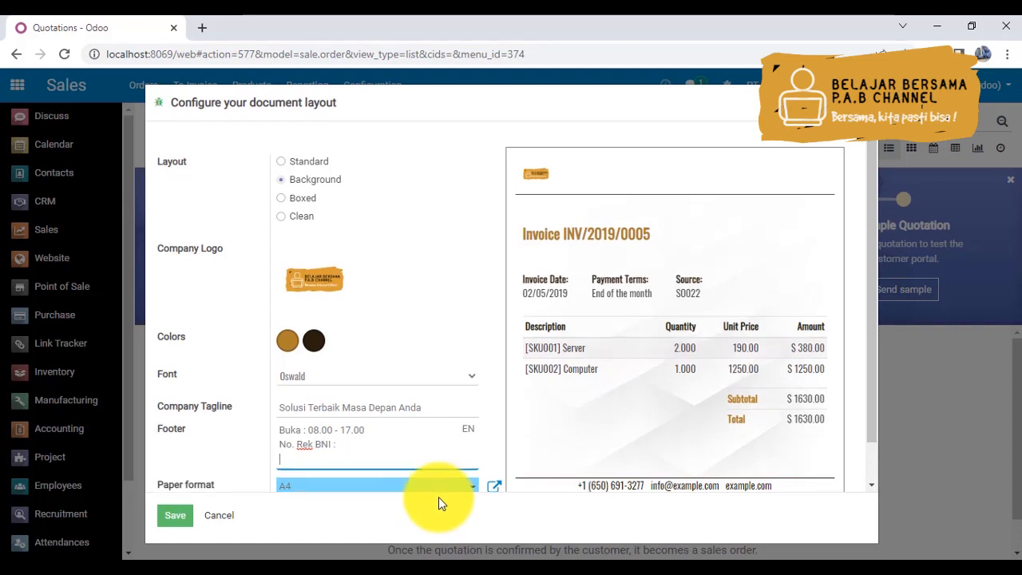
- Add "A/N PT. Pratama Mega Jaya" as the last footer line and save the document layout
key("Return")
type("A/N ")
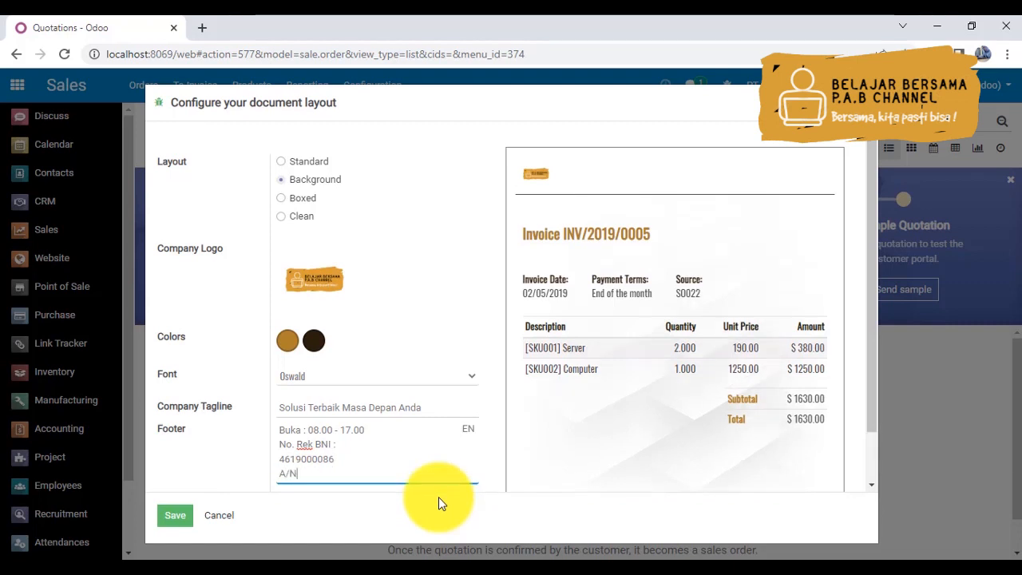
type("PT. Pratama Mega Jaya")
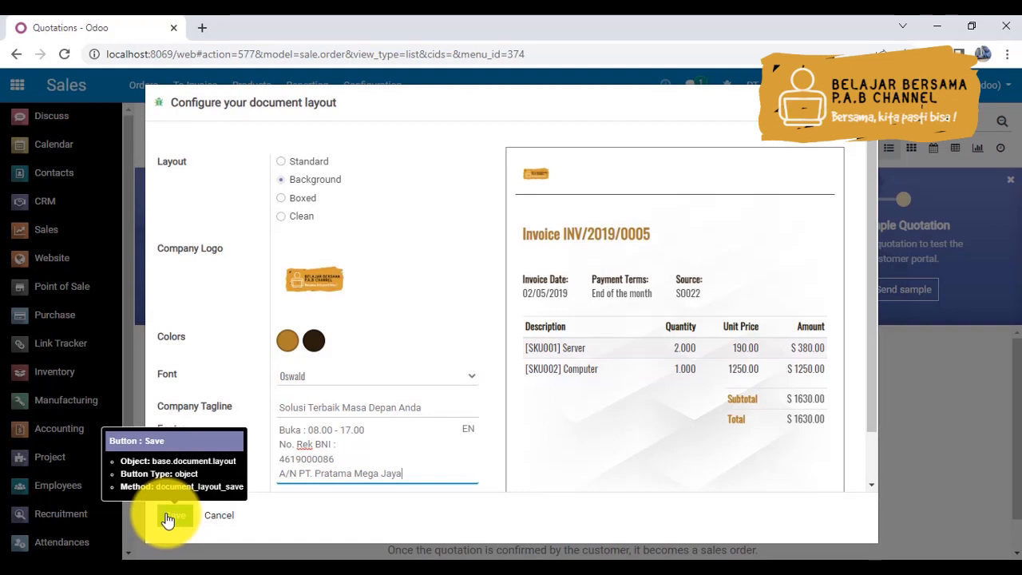
left_click_drag(340, 455, 277, 456)
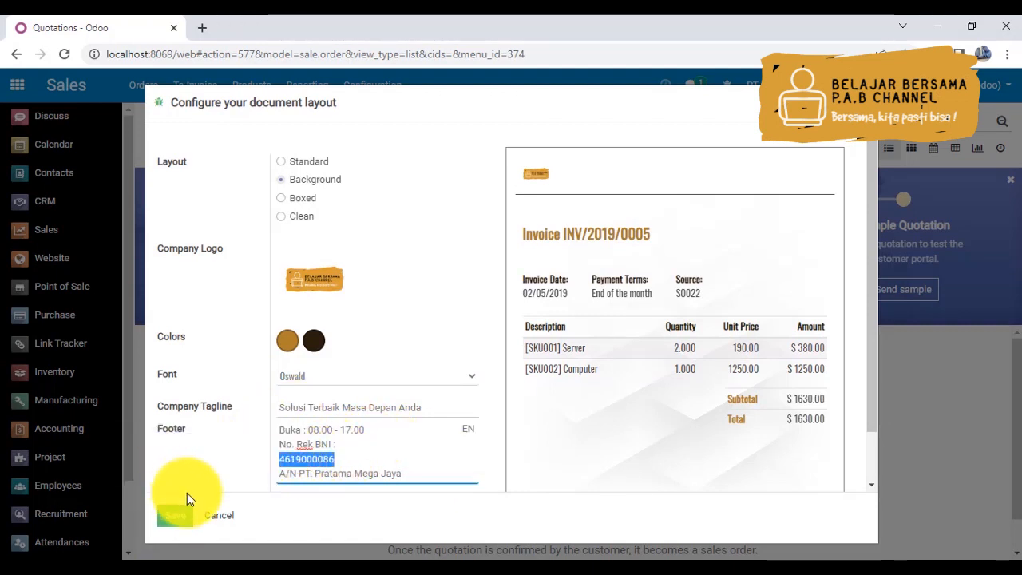
left_click(170, 519)
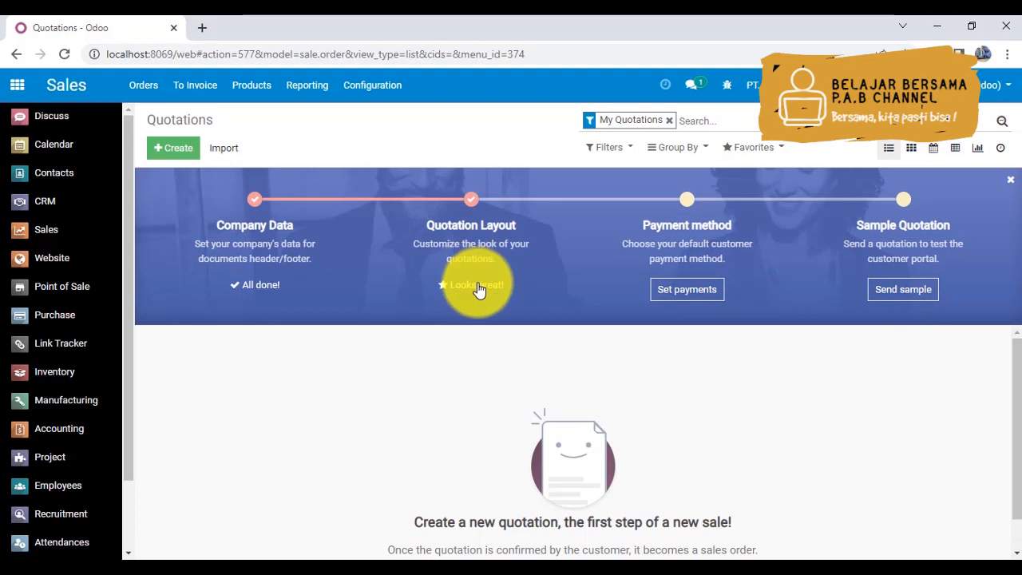
- Open the quotation payment setup, look through the PayPal, Stripe and other acquirer options, and apply Custom payment instructions
left_click(693, 291)
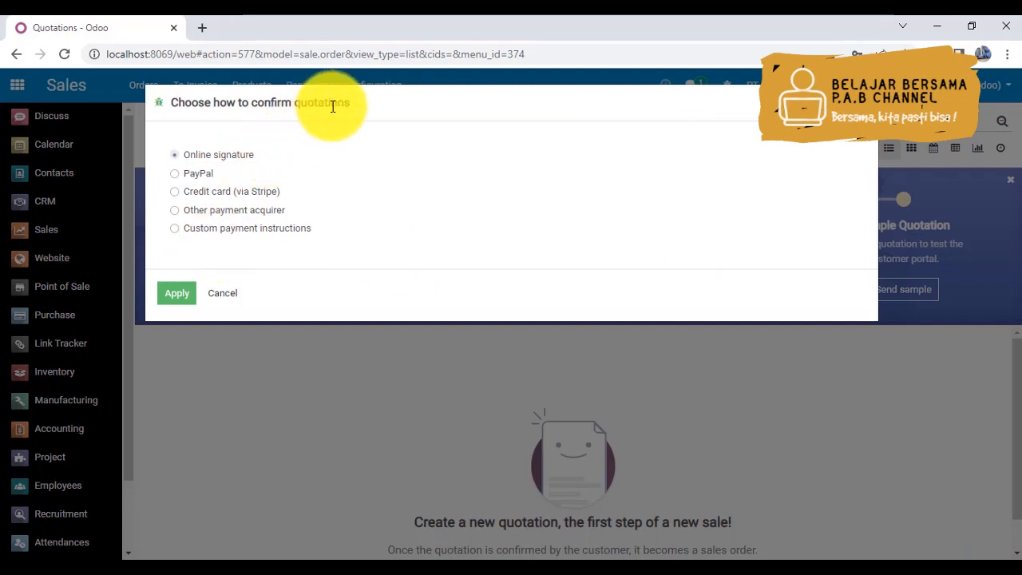
left_click(176, 174)
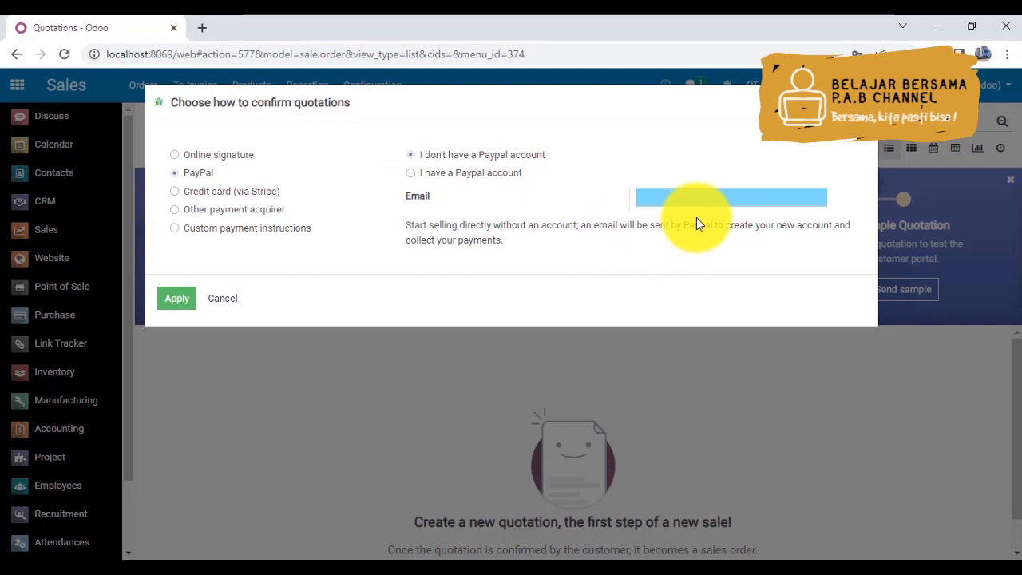
left_click(176, 192)
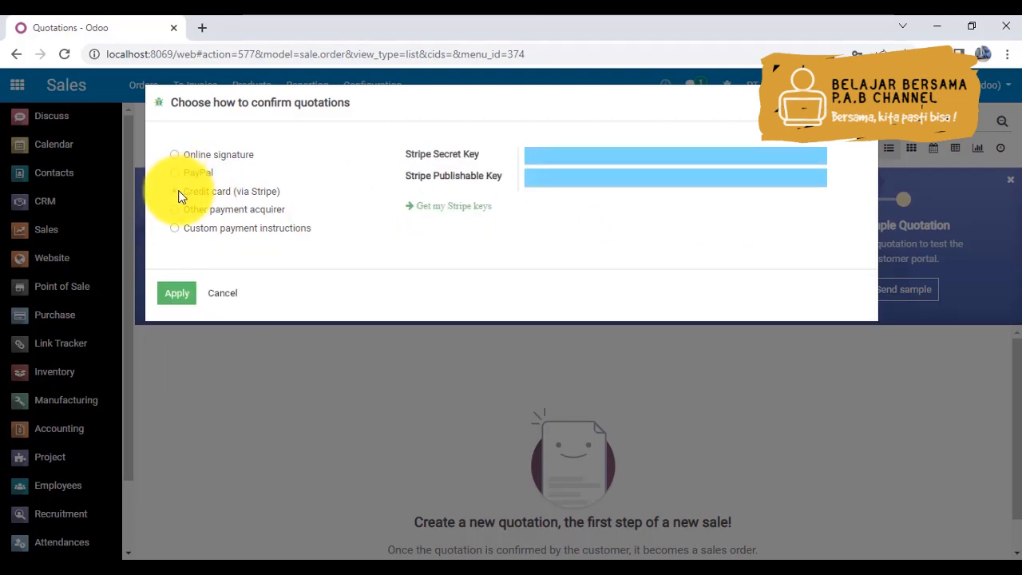
left_click(178, 211)
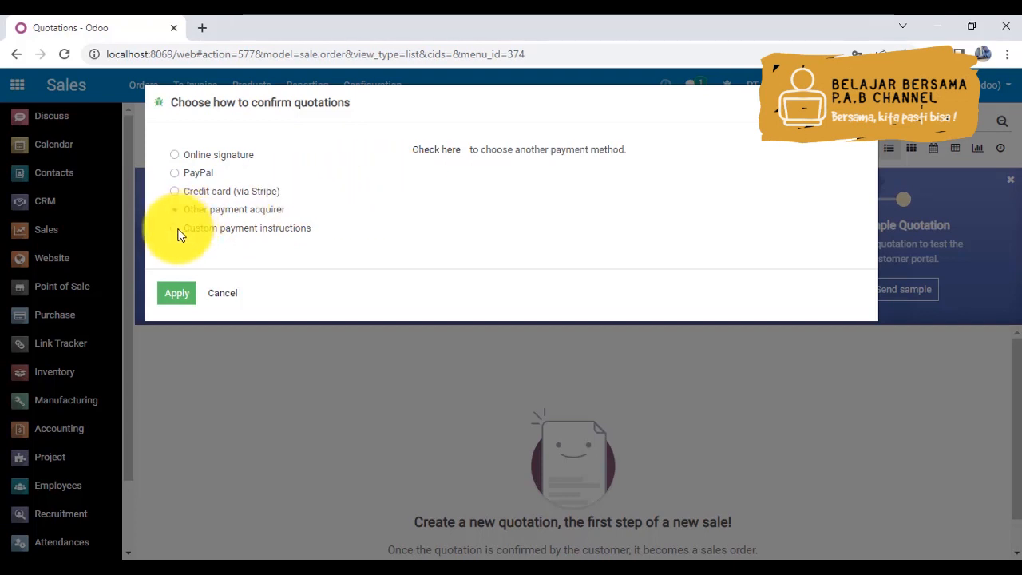
mouse_move(175, 228)
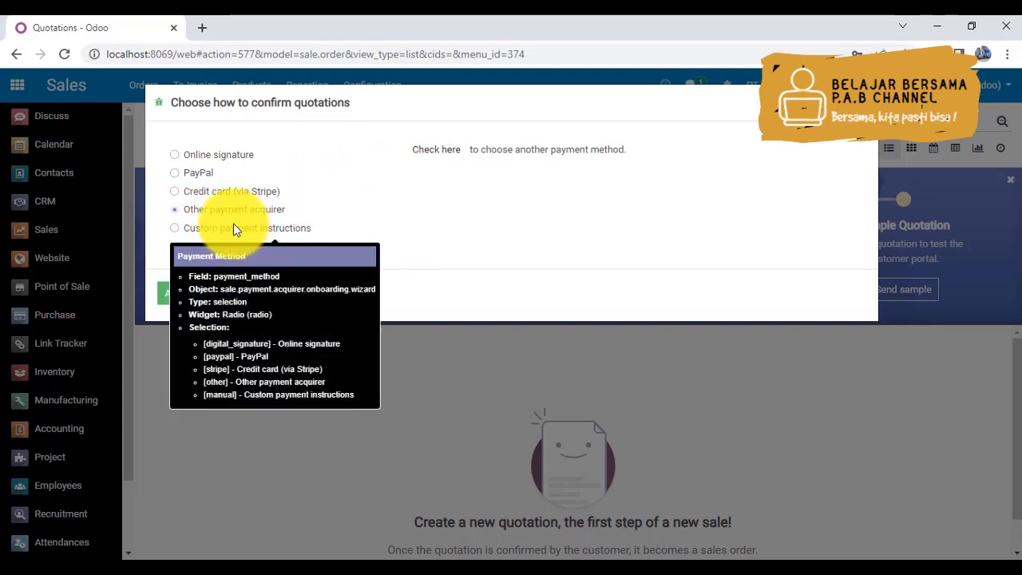
left_click(175, 228)
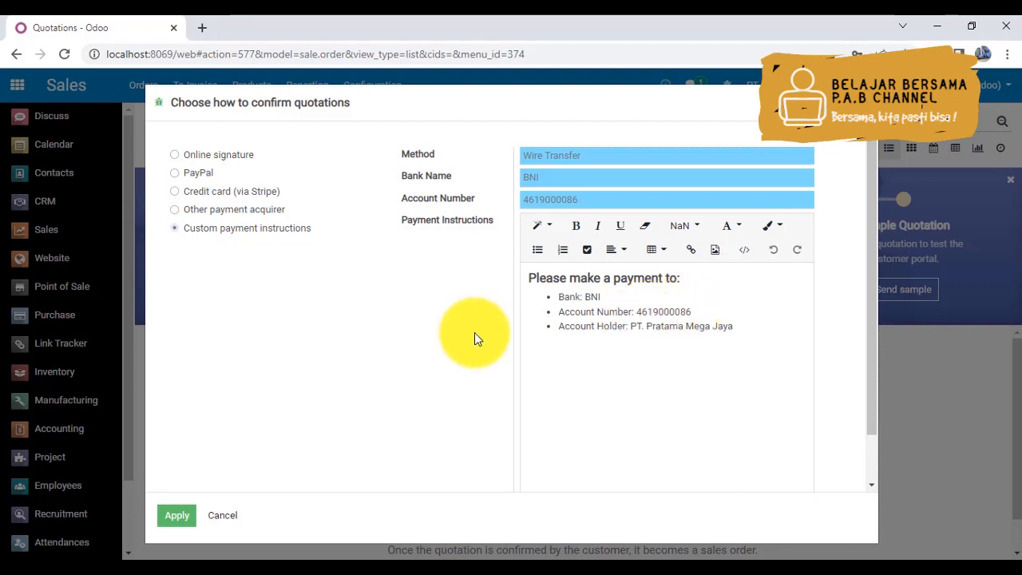
left_click(178, 520)
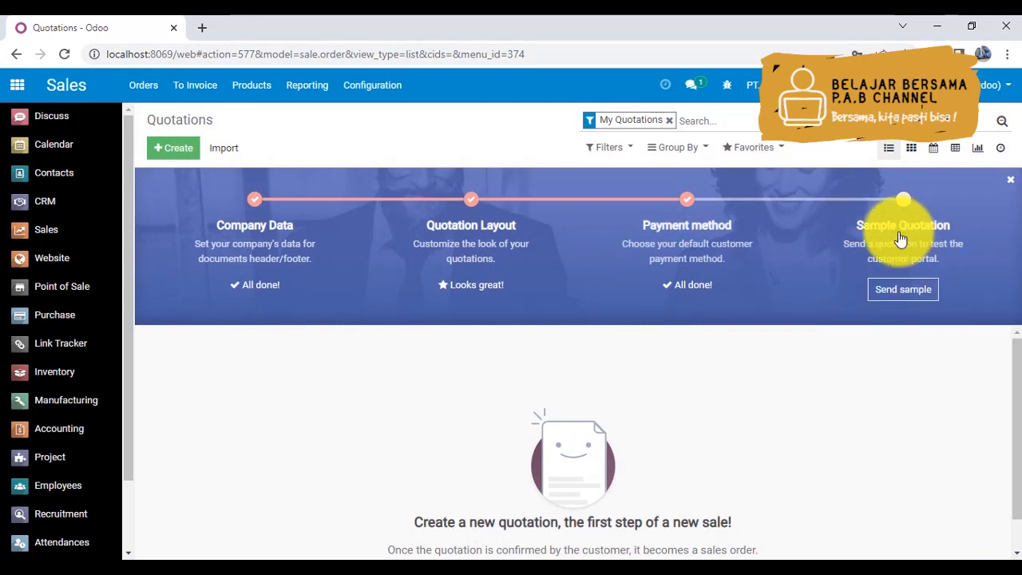
- Send the sample quotation with its prepared recipient and message, and close the Sales setup guide
left_click(892, 291)
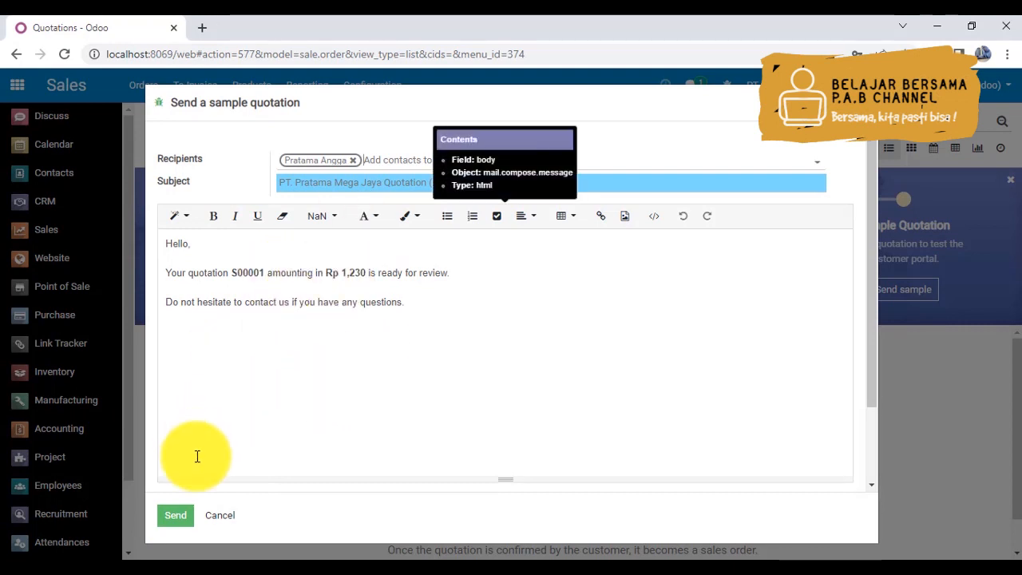
left_click(175, 517)
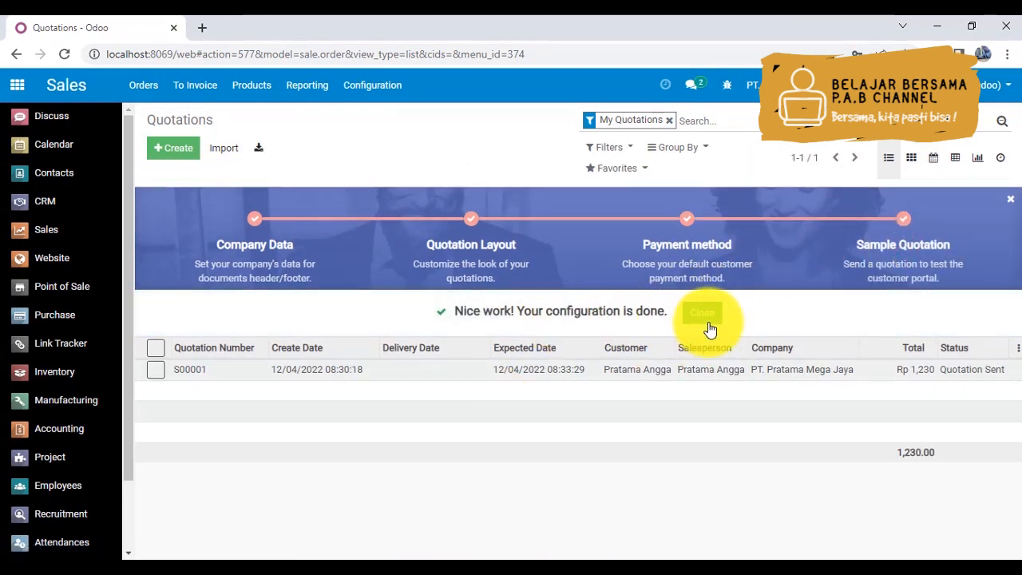
left_click(703, 313)
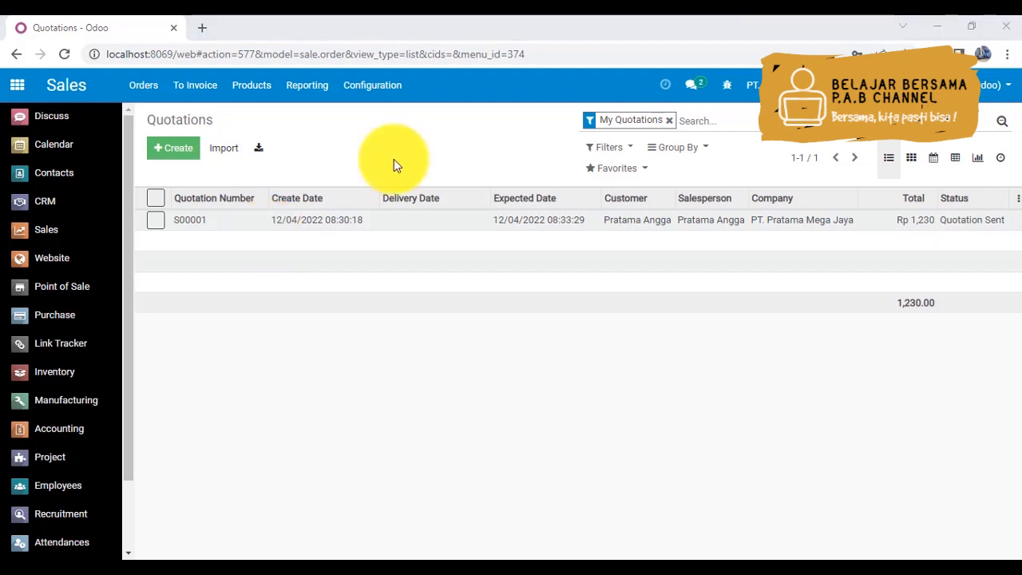
- Open the Sales settings and review the Product Catalog, Pricing, and Quotations & Orders options, including the confirmation email template choices
left_click(373, 94)
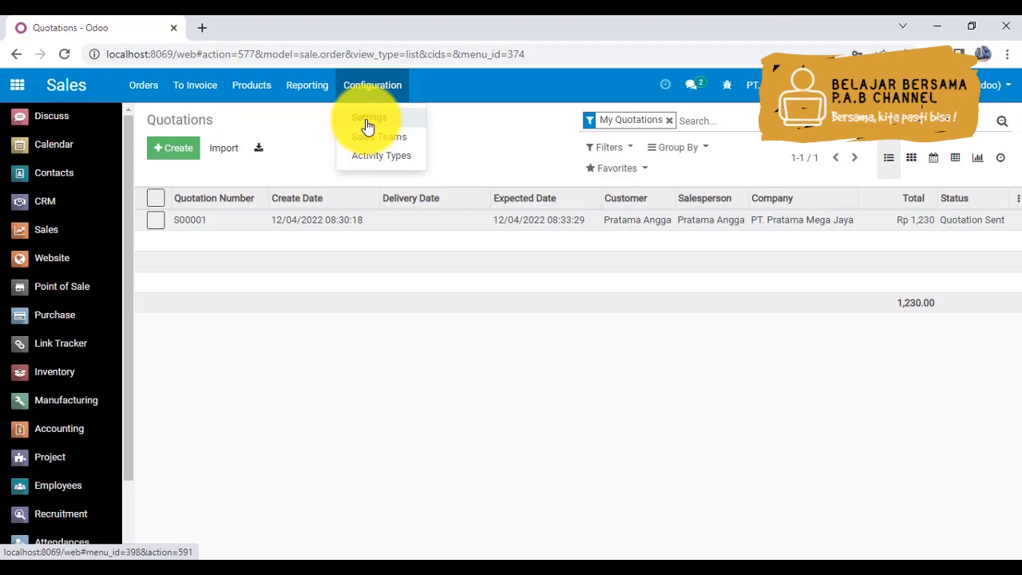
left_click(367, 126)
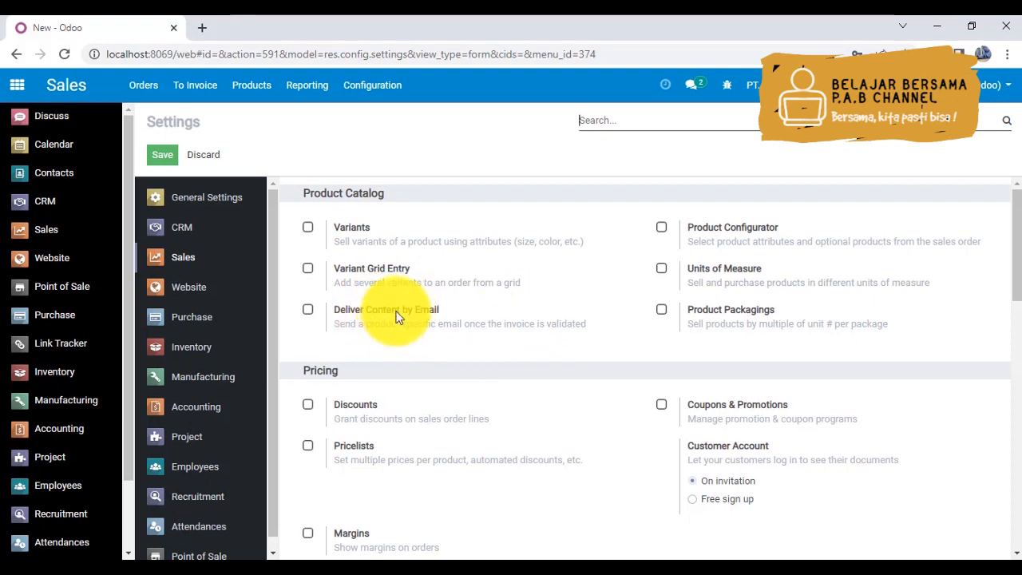
mouse_move(381, 327)
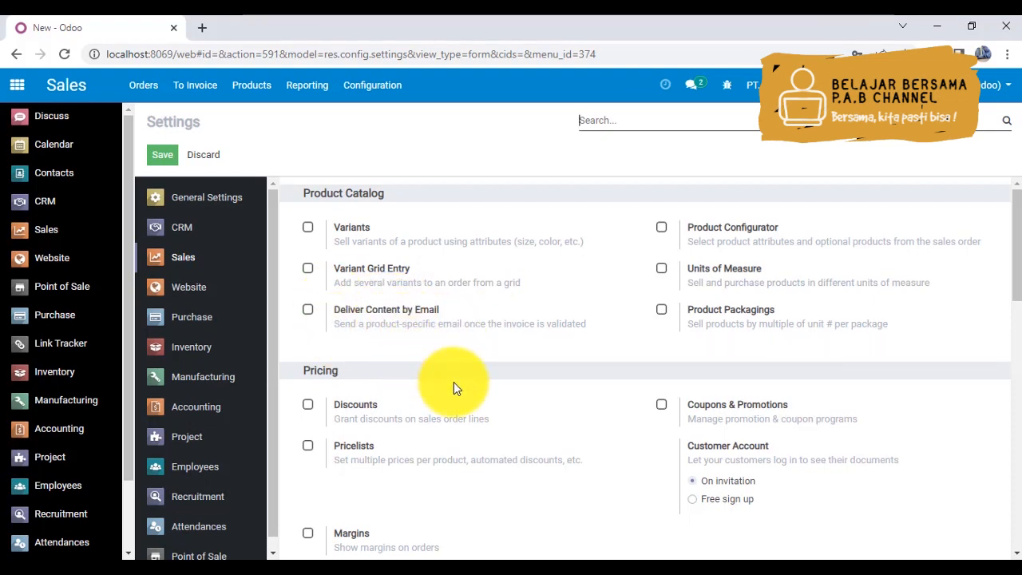
mouse_move(681, 319)
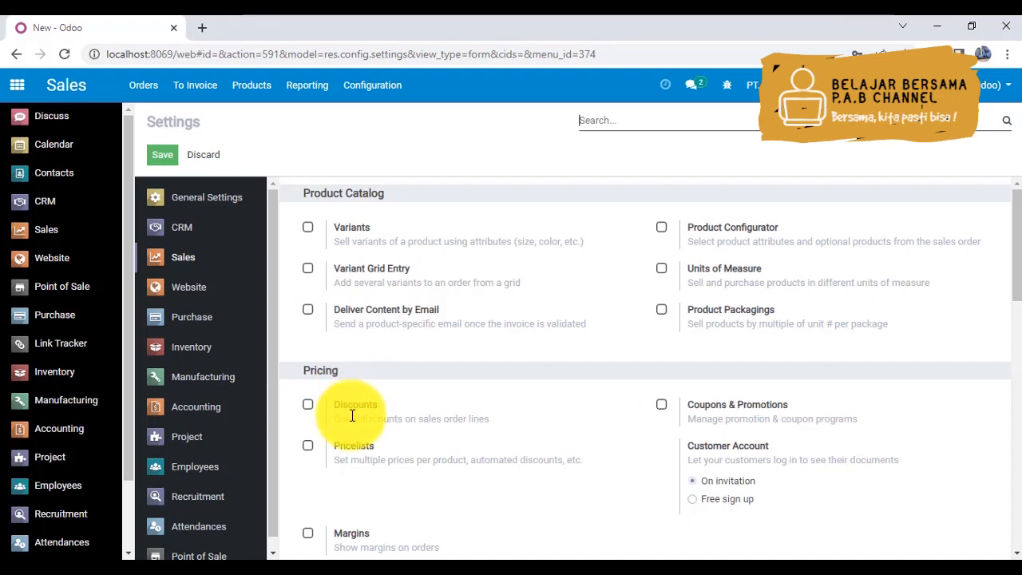
mouse_move(354, 417)
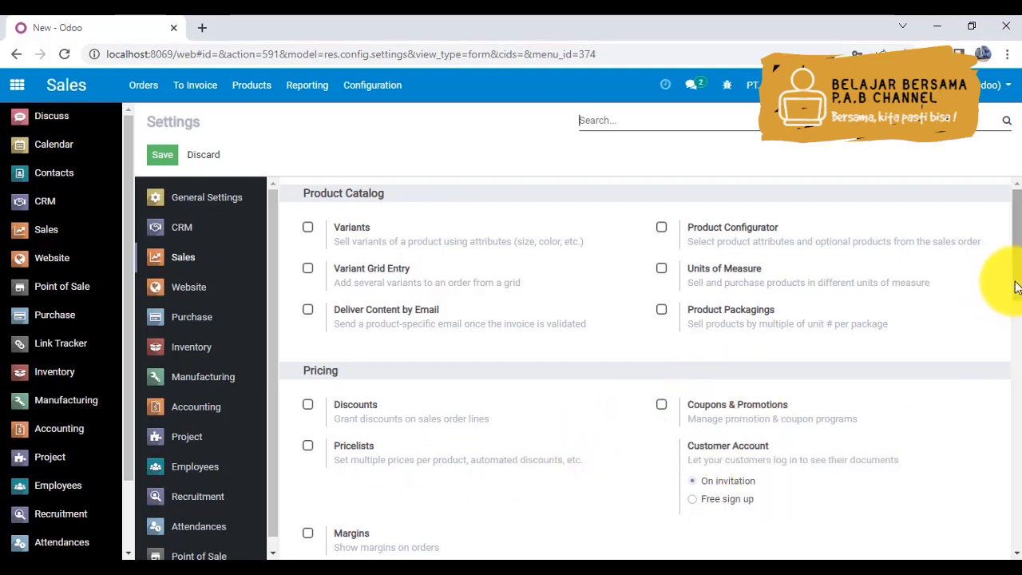
left_click_drag(1016, 288, 1017, 320)
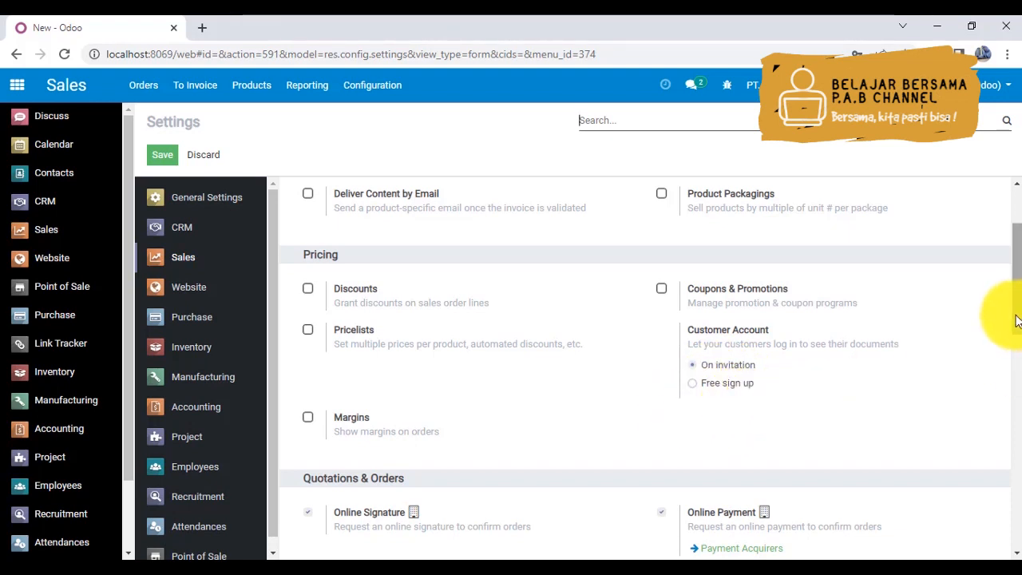
left_click_drag(1018, 321, 1019, 383)
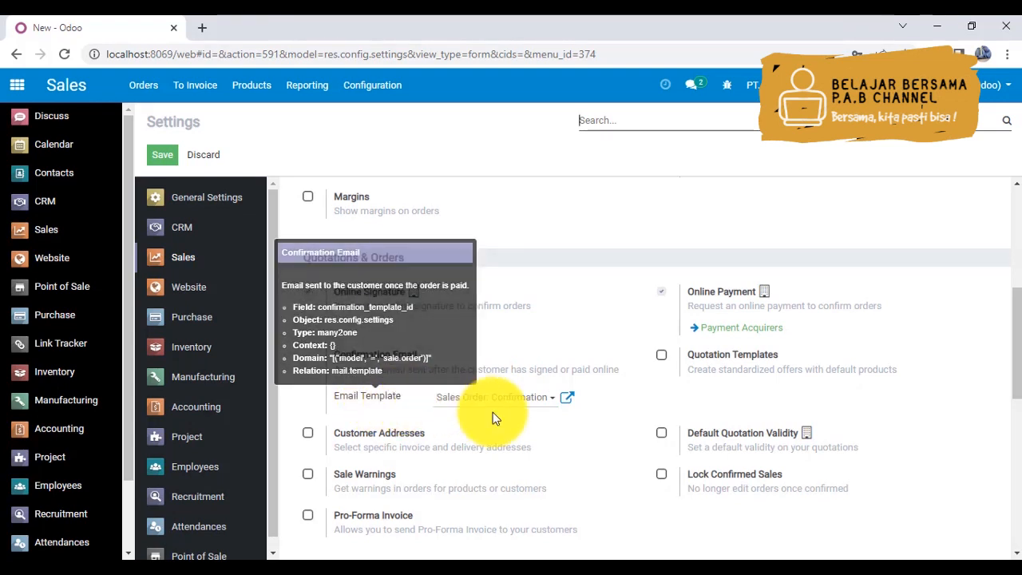
left_click(541, 404)
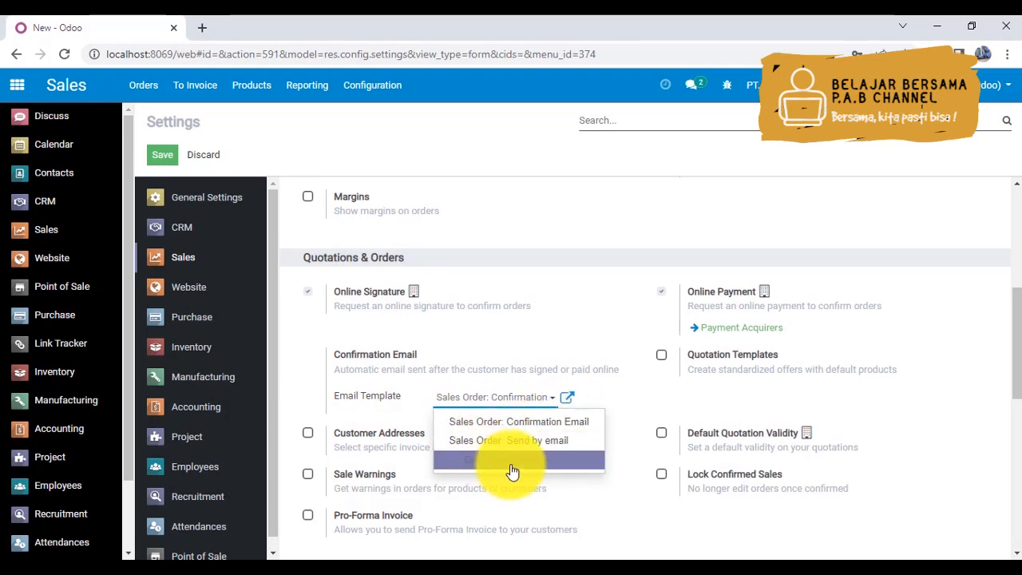
left_click(649, 398)
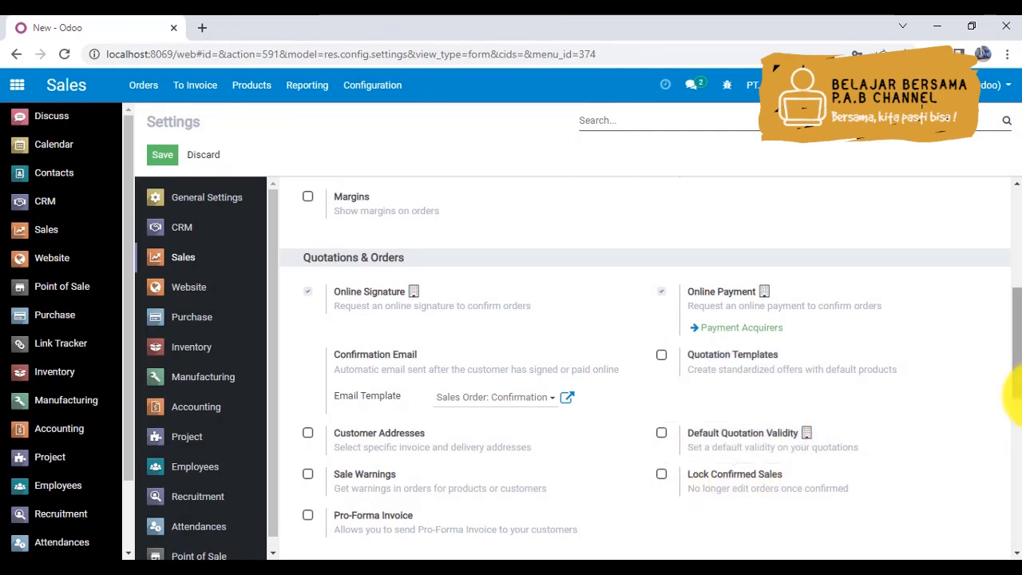
left_click_drag(1019, 368, 1016, 212)
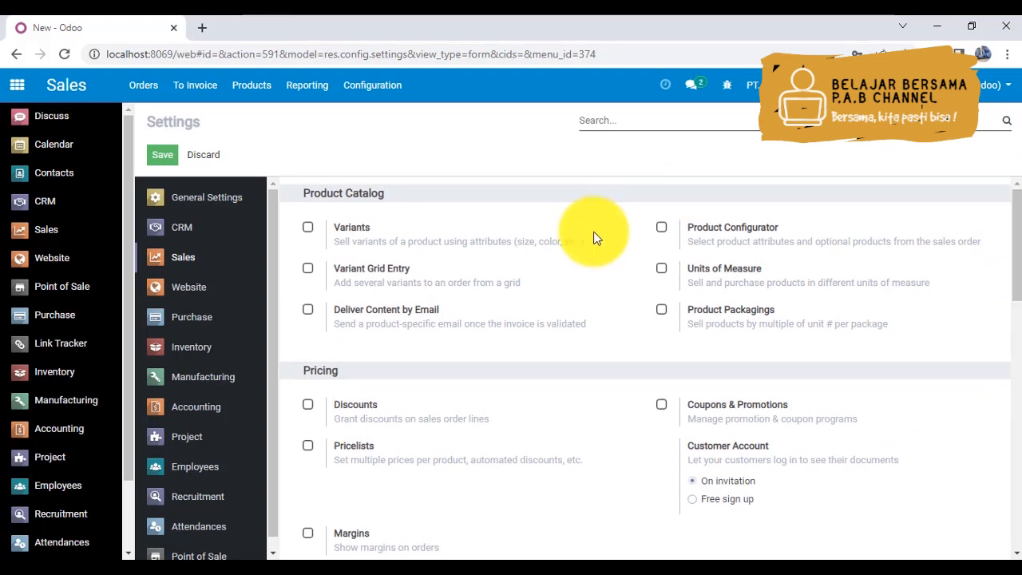
- Enable Discounts and Quotation Templates in the Sales settings, and turn off Online Payment
left_click(309, 407)
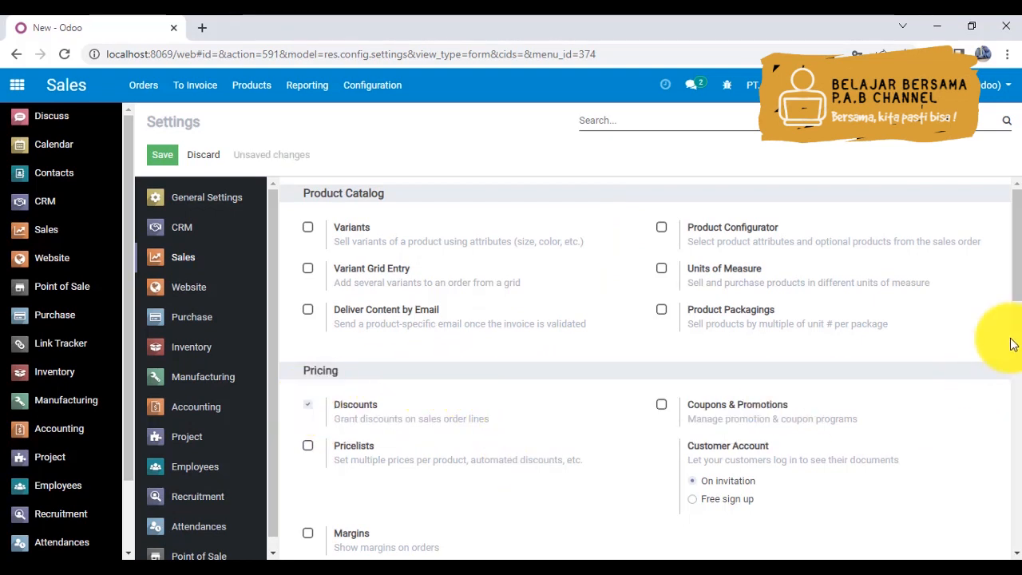
scroll(1018, 299, "down", 1)
scroll(1018, 300, "down", 3)
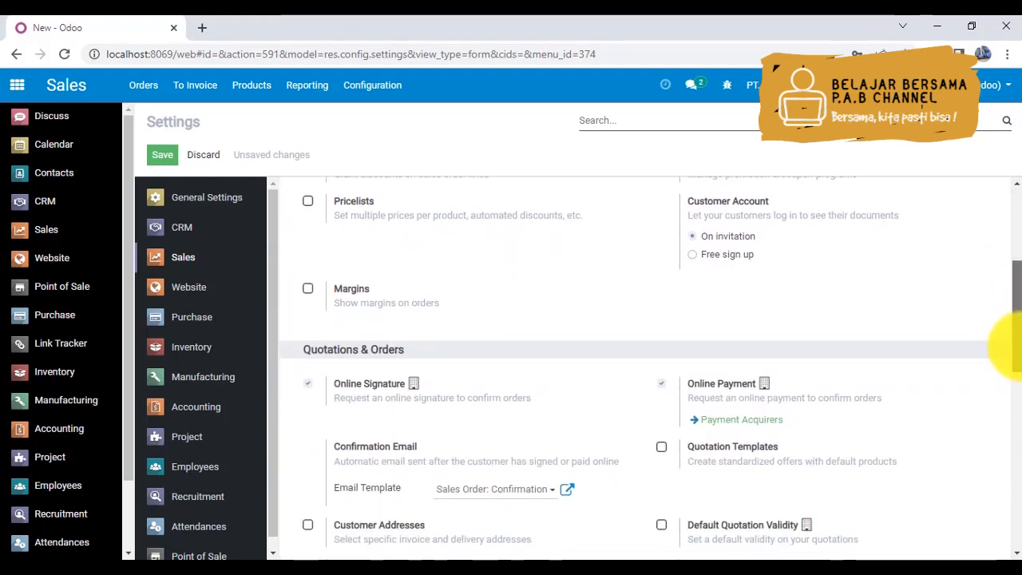
left_click(660, 382)
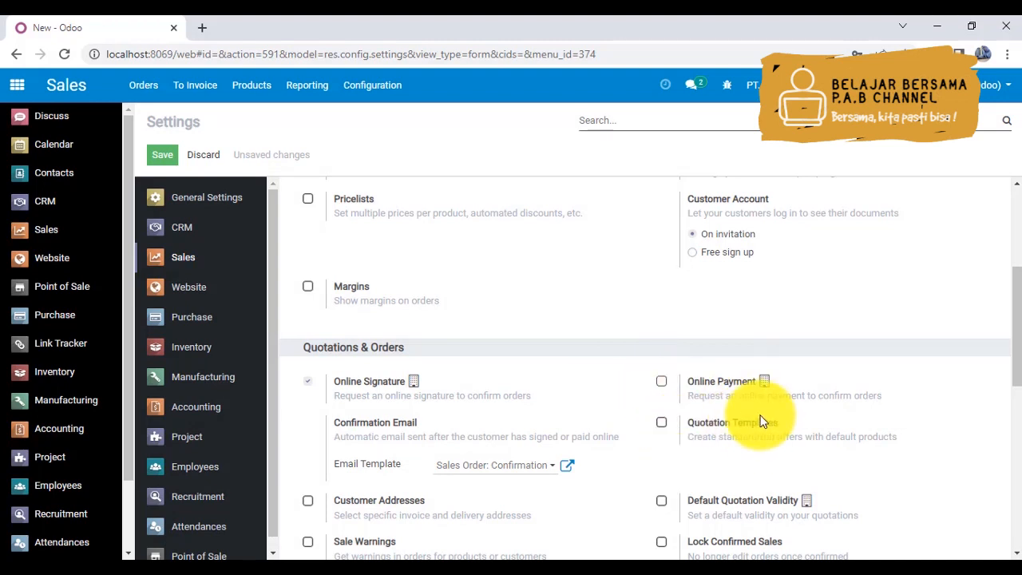
left_click(661, 425)
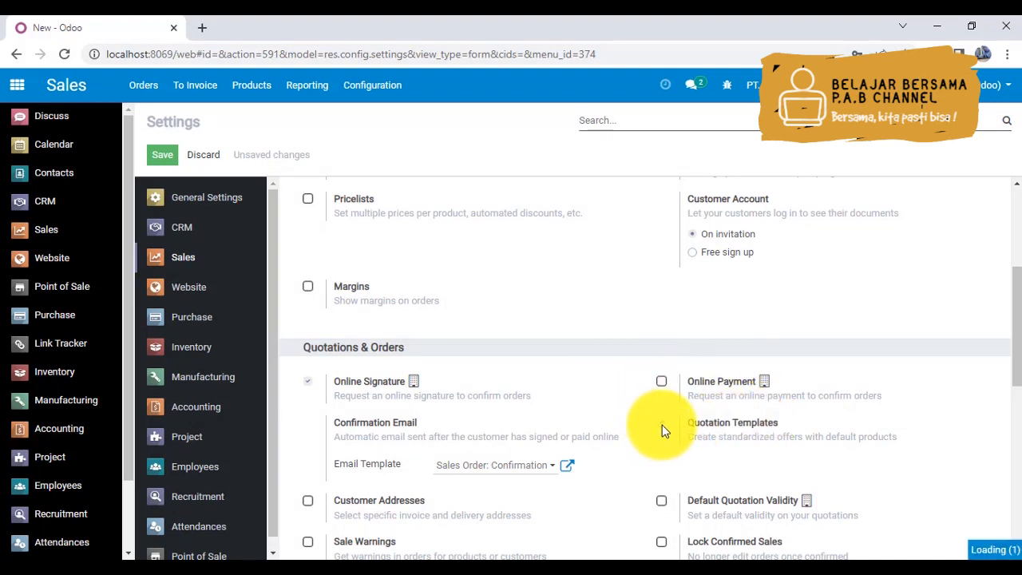
- Enable Shipping Costs, product Variants and Units of Measure, and save the Sales settings
left_click_drag(1018, 293, 1014, 388)
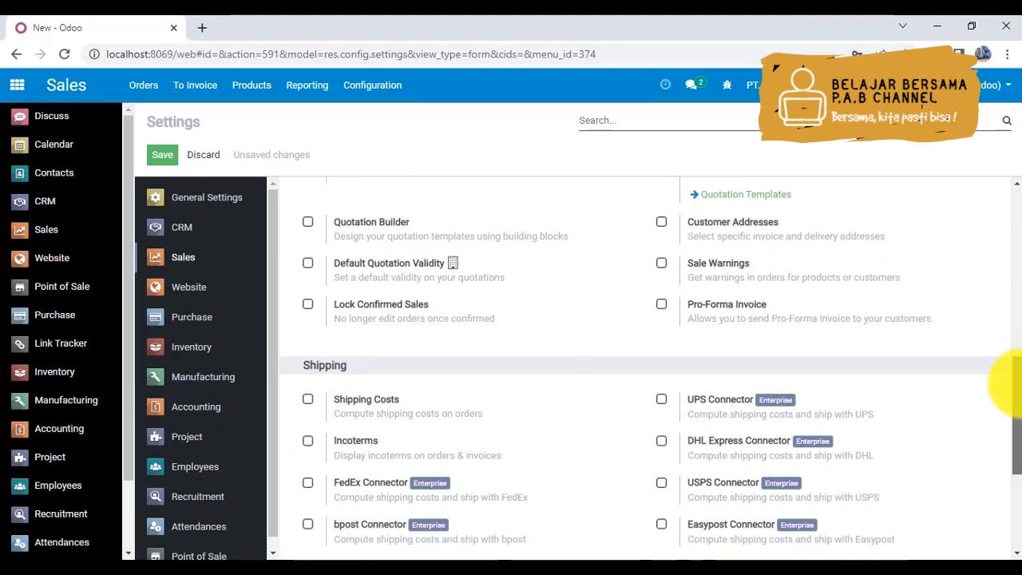
left_click(308, 398)
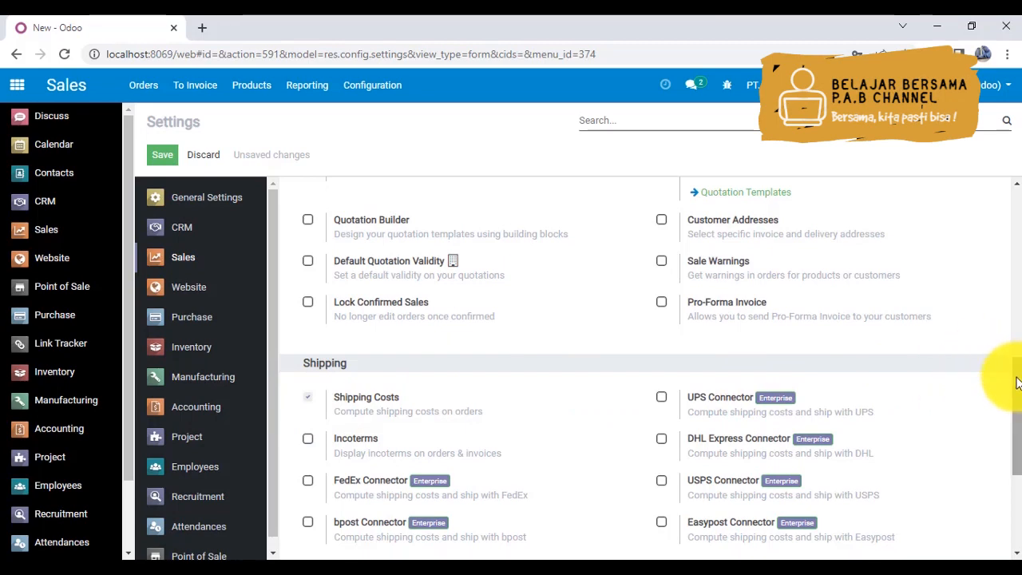
mouse_move(1016, 384)
left_mouse_down()
mouse_move(1016, 471)
mouse_move(1014, 201)
left_mouse_up()
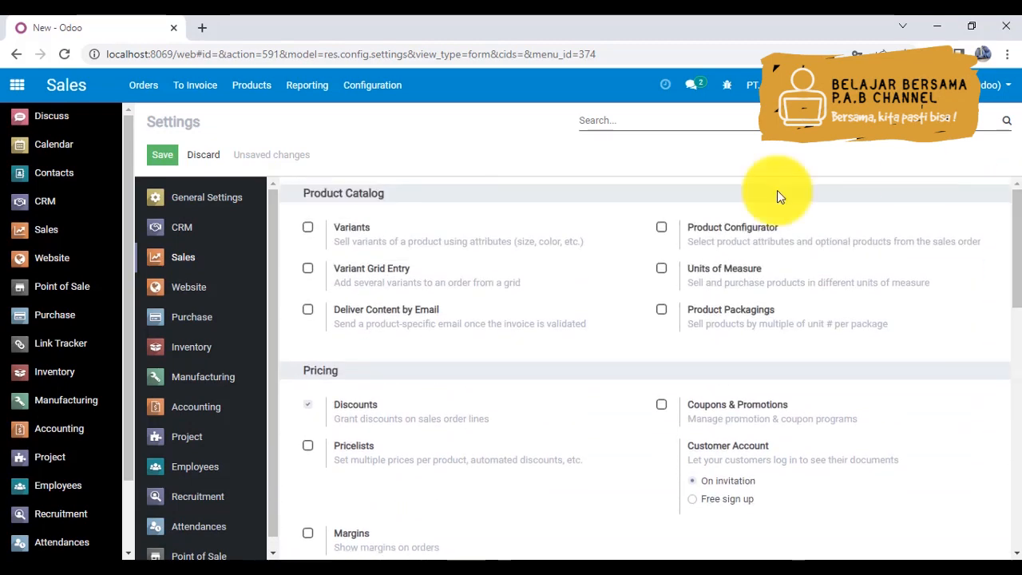
left_click(308, 227)
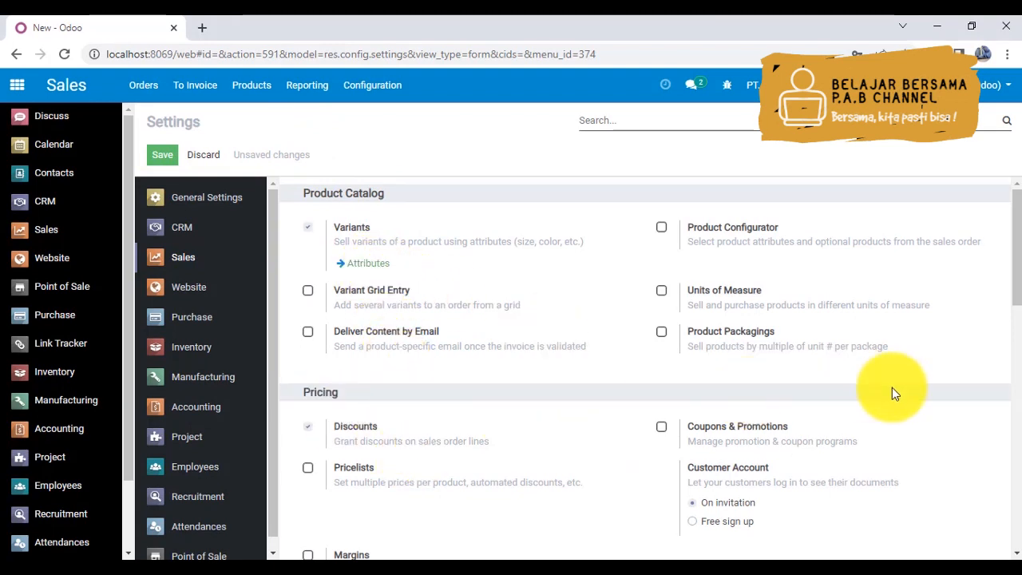
mouse_move(1017, 248)
left_mouse_down()
mouse_move(1018, 289)
mouse_move(1013, 239)
left_mouse_up()
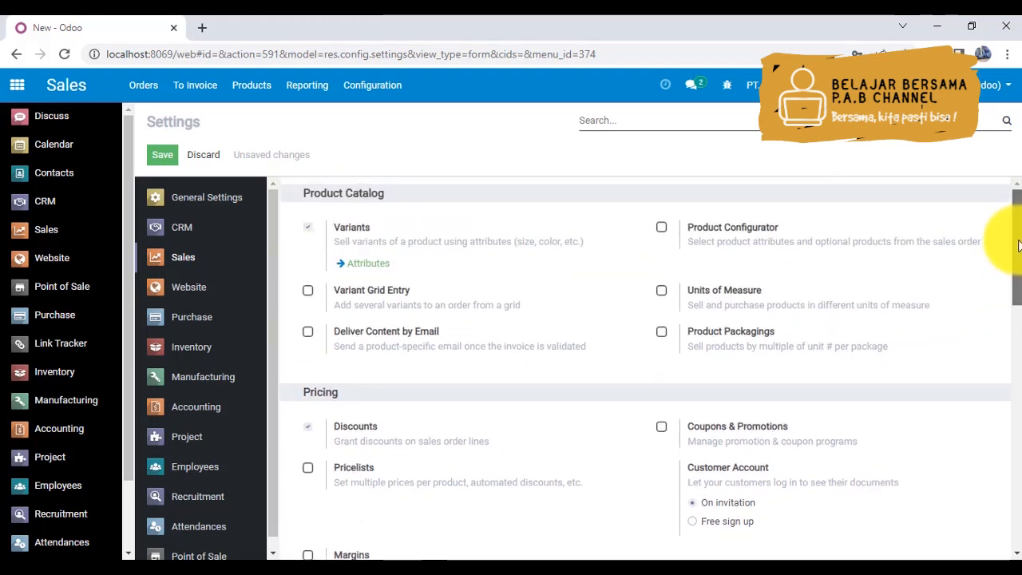
left_click(661, 291)
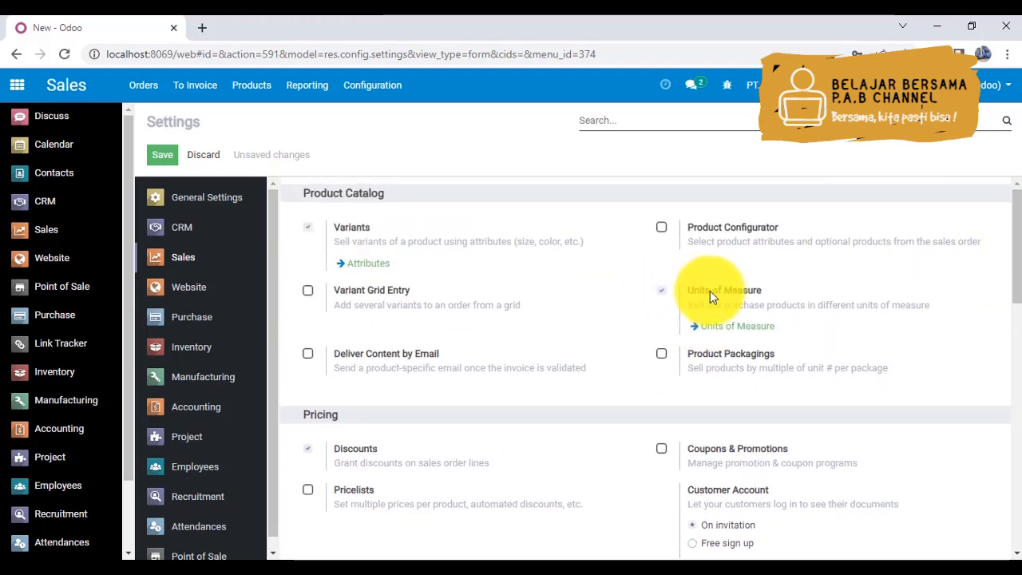
left_click(162, 158)
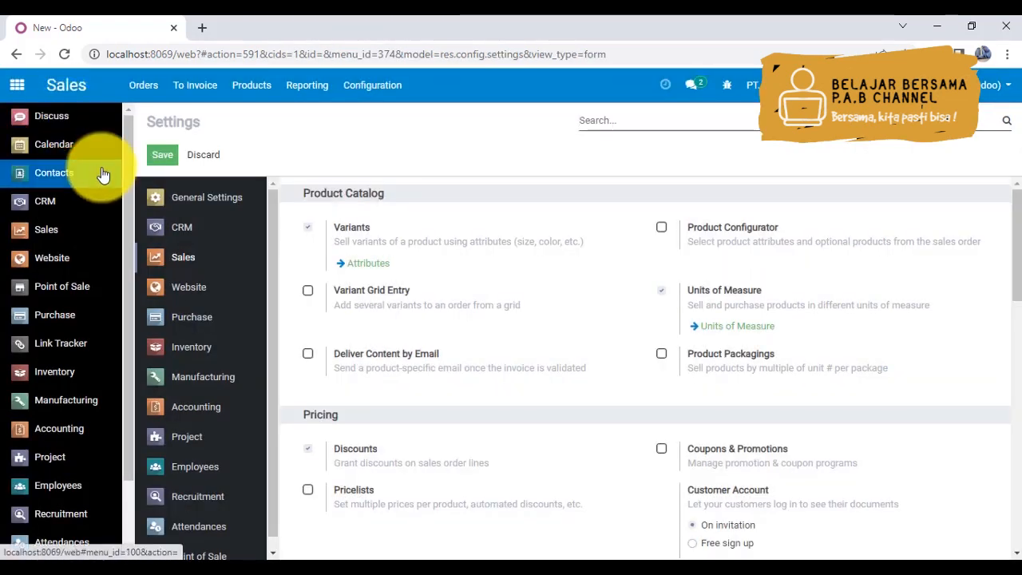
- Enable Purchase Agreements in the Purchase app's settings and save them
left_click(47, 320)
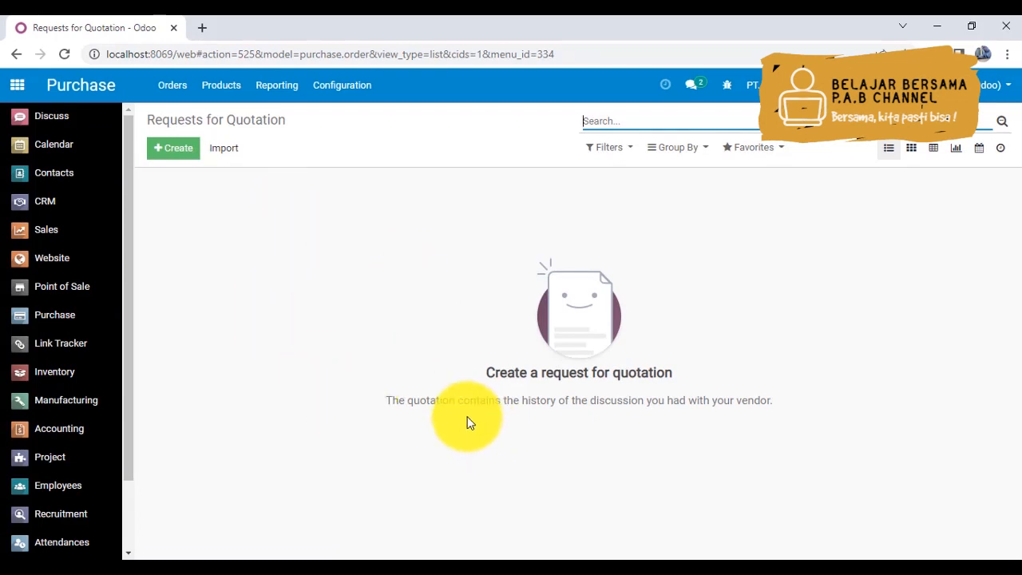
left_click(336, 94)
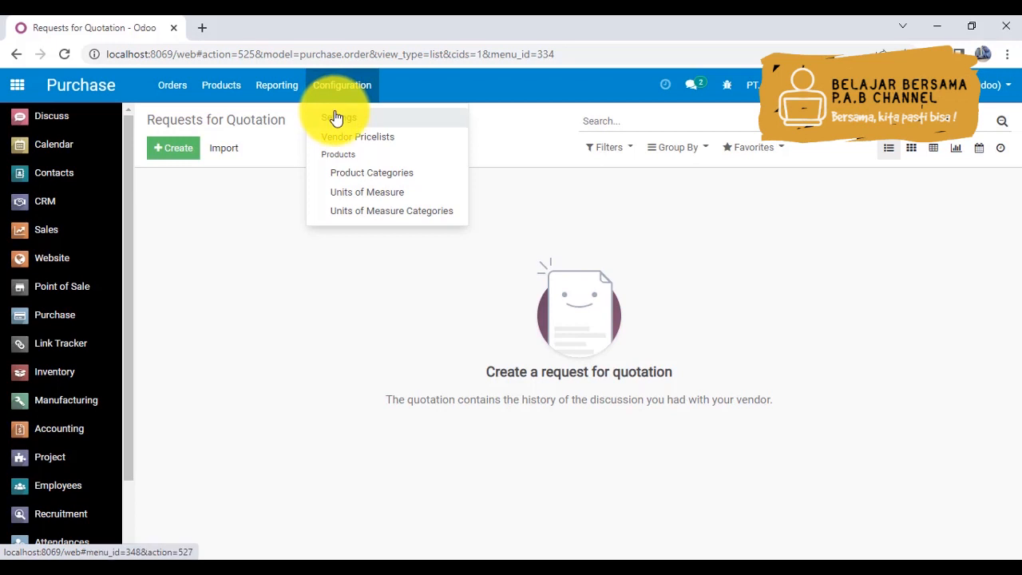
left_click(336, 118)
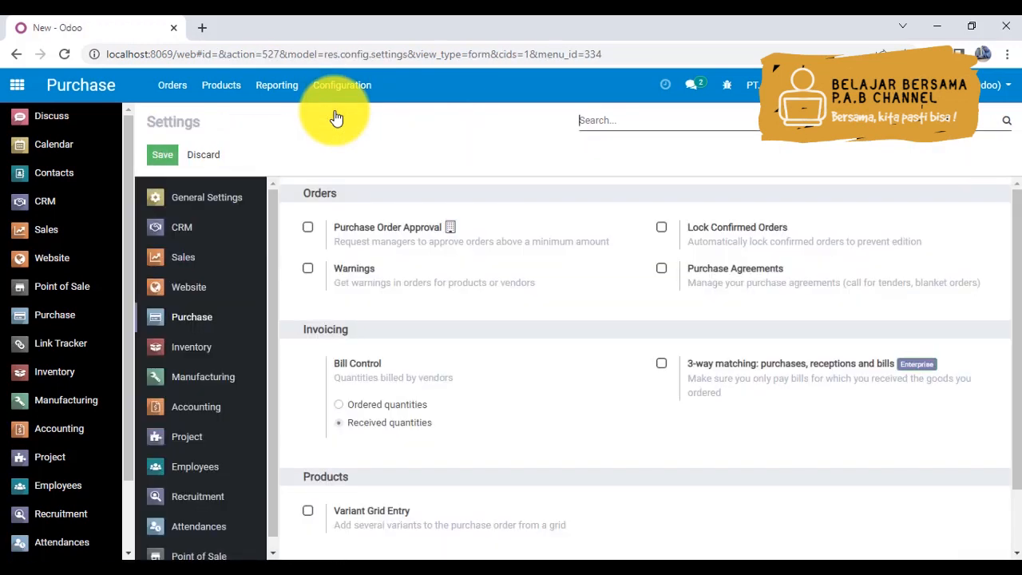
left_click(660, 269)
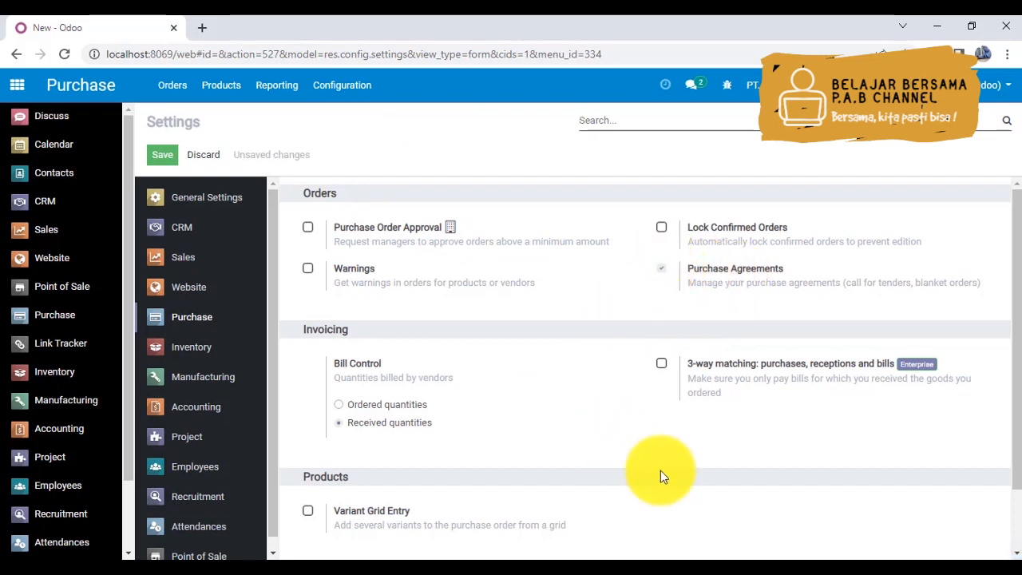
left_click(162, 158)
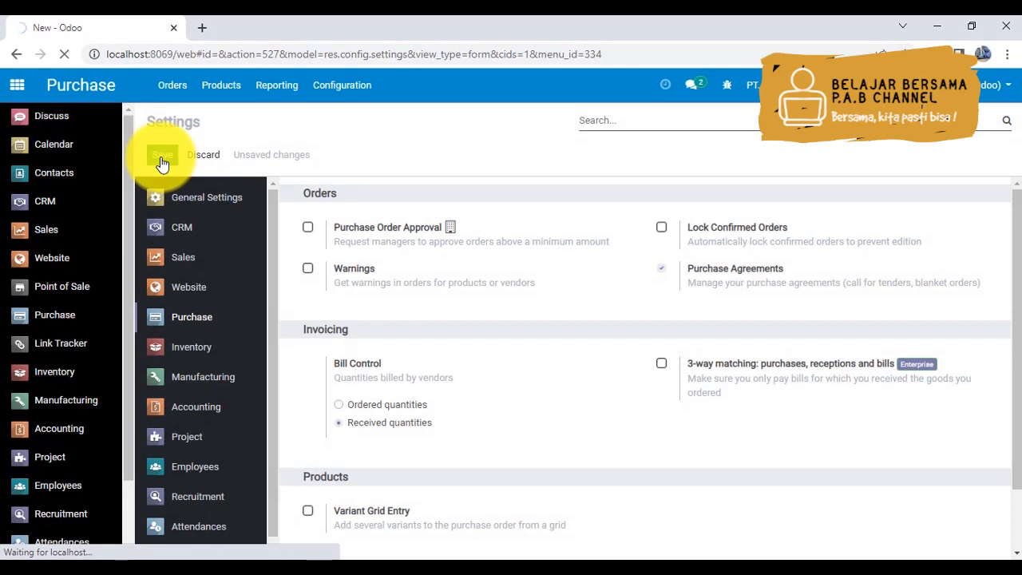
- Enable Storage Locations under Warehouse in the Inventory app's settings and save them
left_click(53, 372)
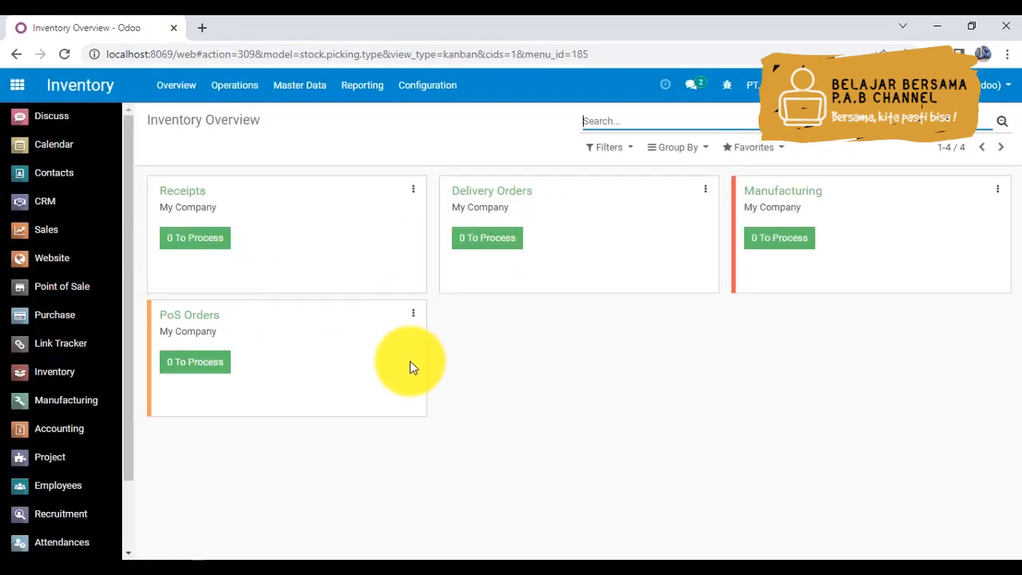
left_click(442, 89)
left_click(440, 127)
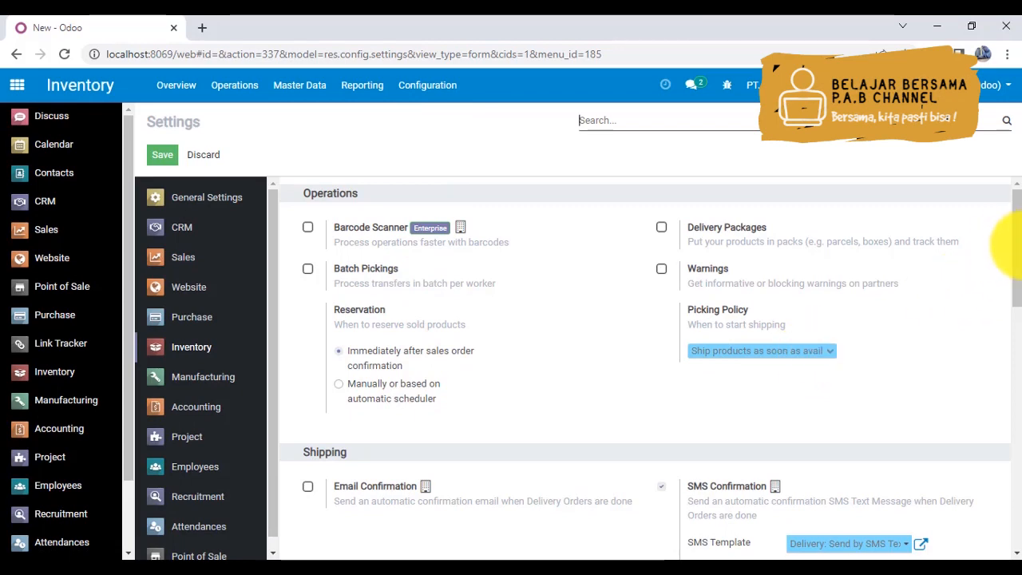
left_click_drag(1017, 250, 1014, 515)
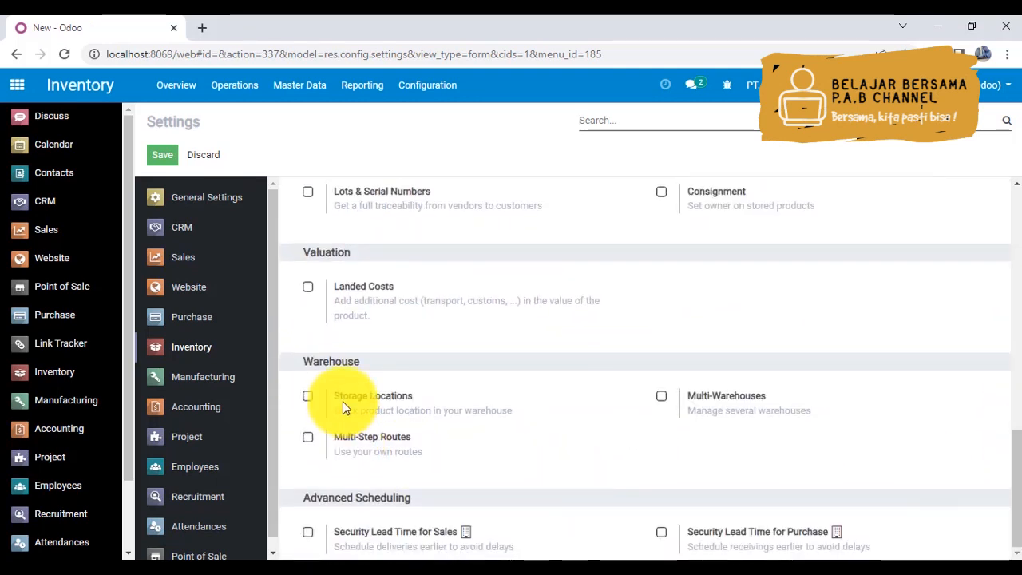
left_click(309, 394)
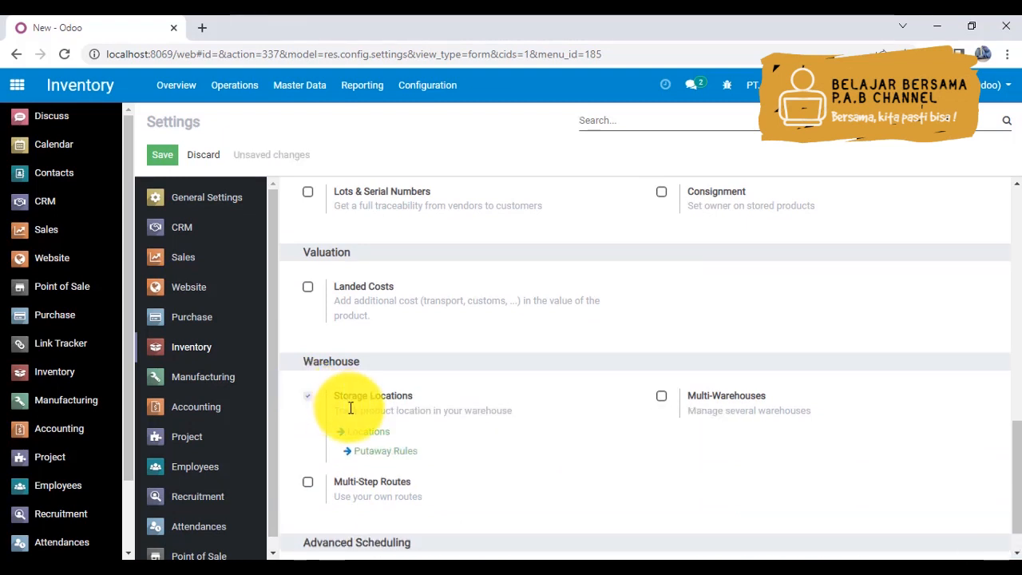
mouse_move(350, 408)
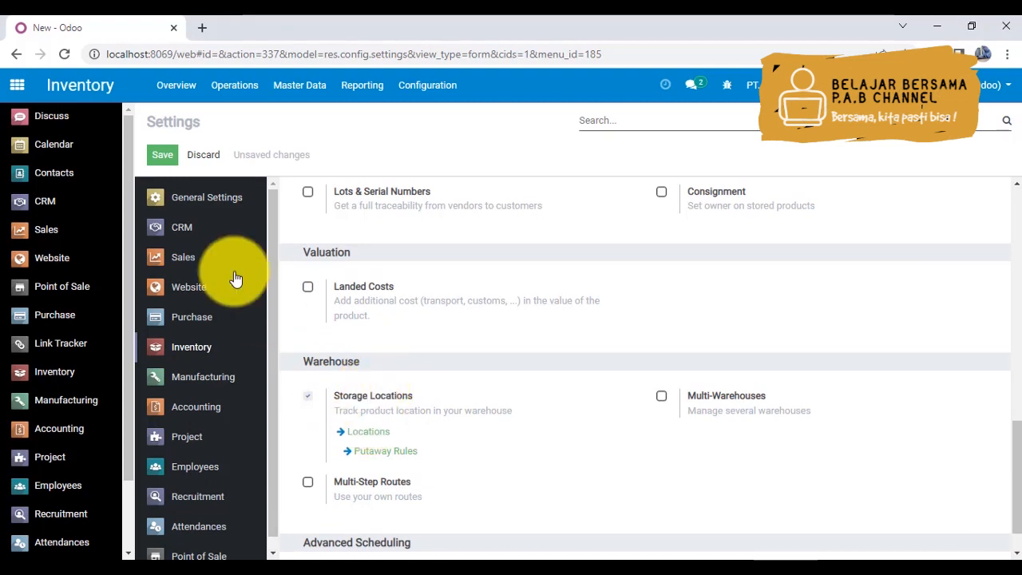
left_click(164, 159)
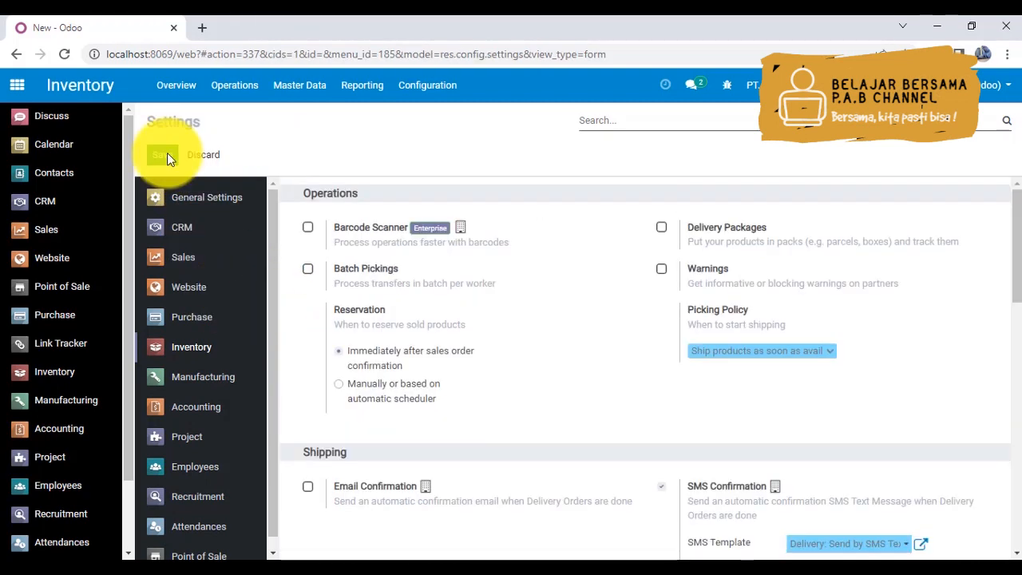
- Open the Locations list linked from the Storage Locations setting
left_click_drag(1018, 241, 1018, 495)
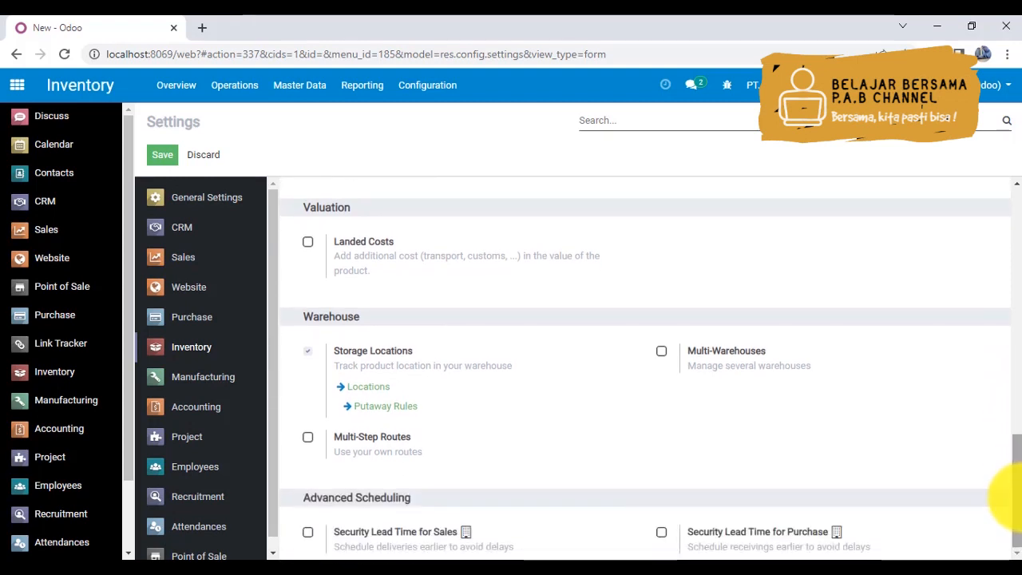
left_click(364, 388)
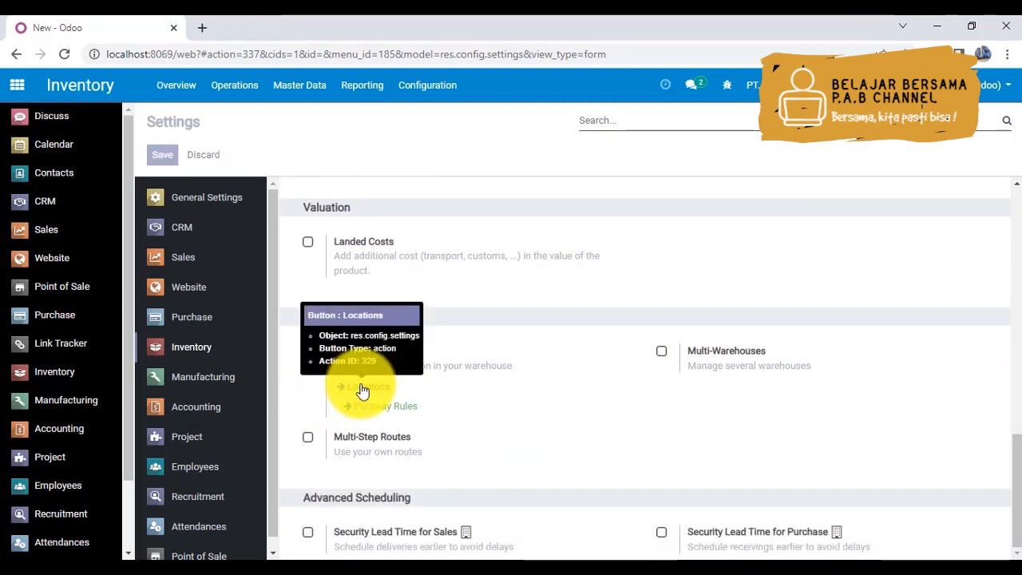